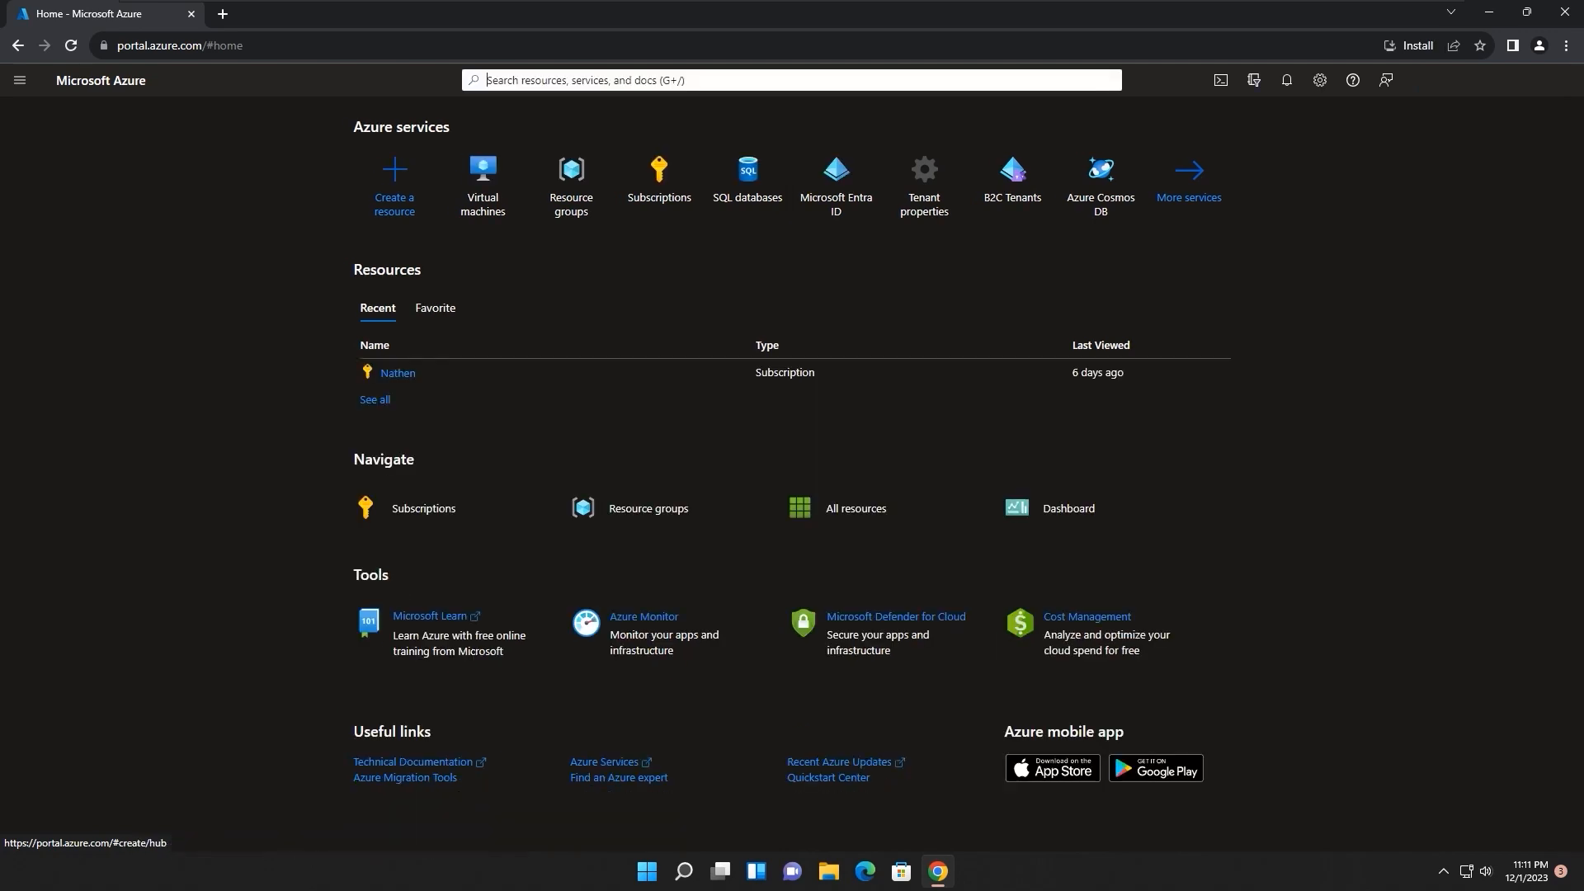
Open the Virtual machines service and start creating an Azure virtual machine
{"action": "type", "text": "Virtual Machines"}
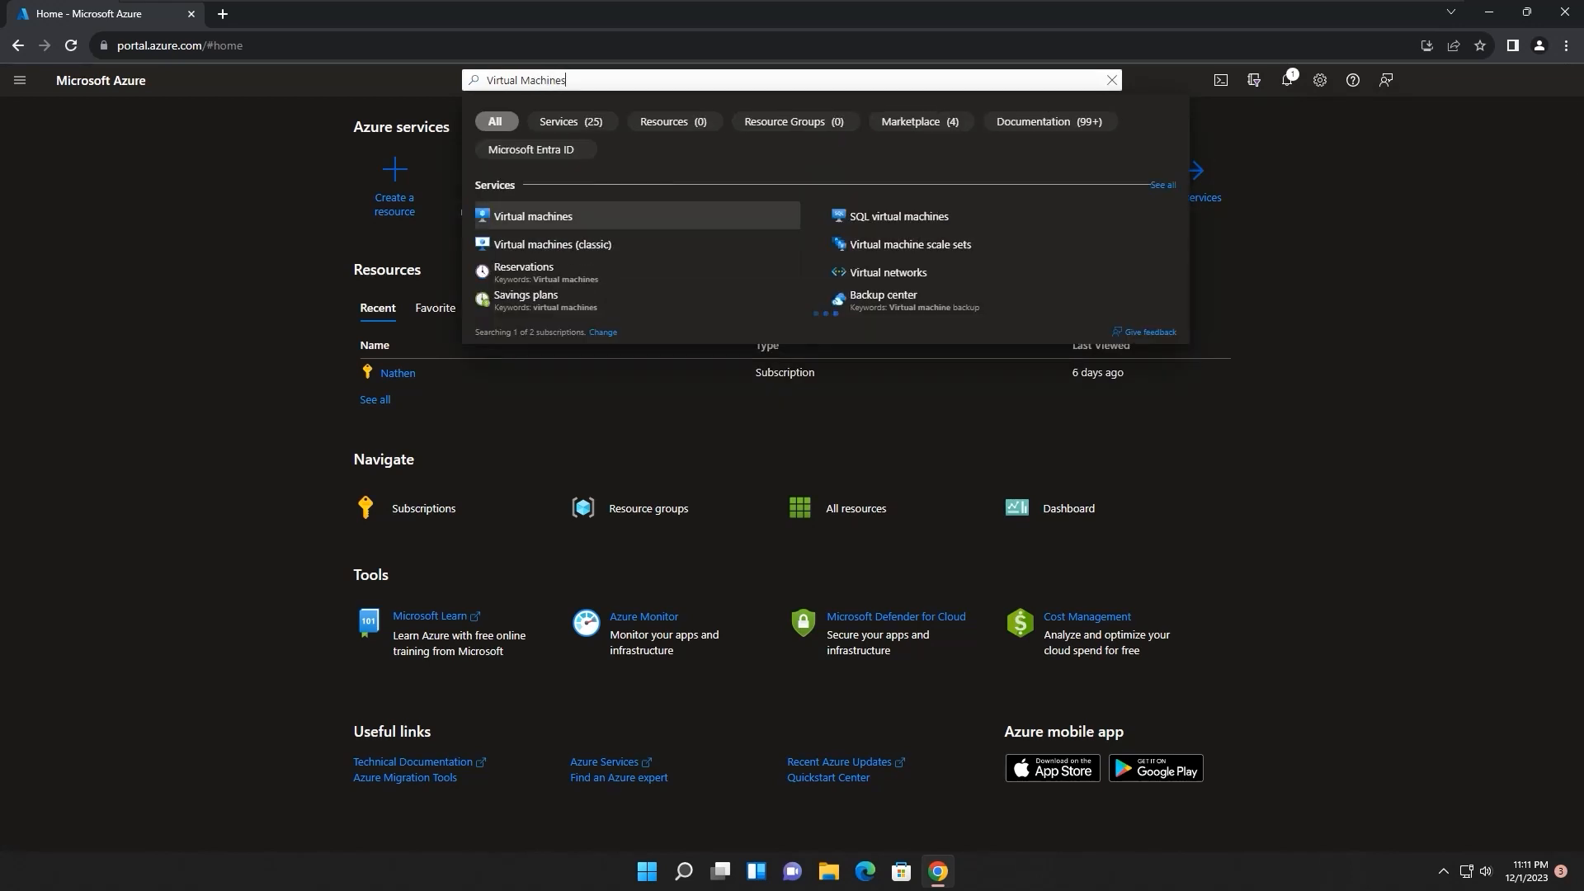
{"action": "key", "text": "Return"}
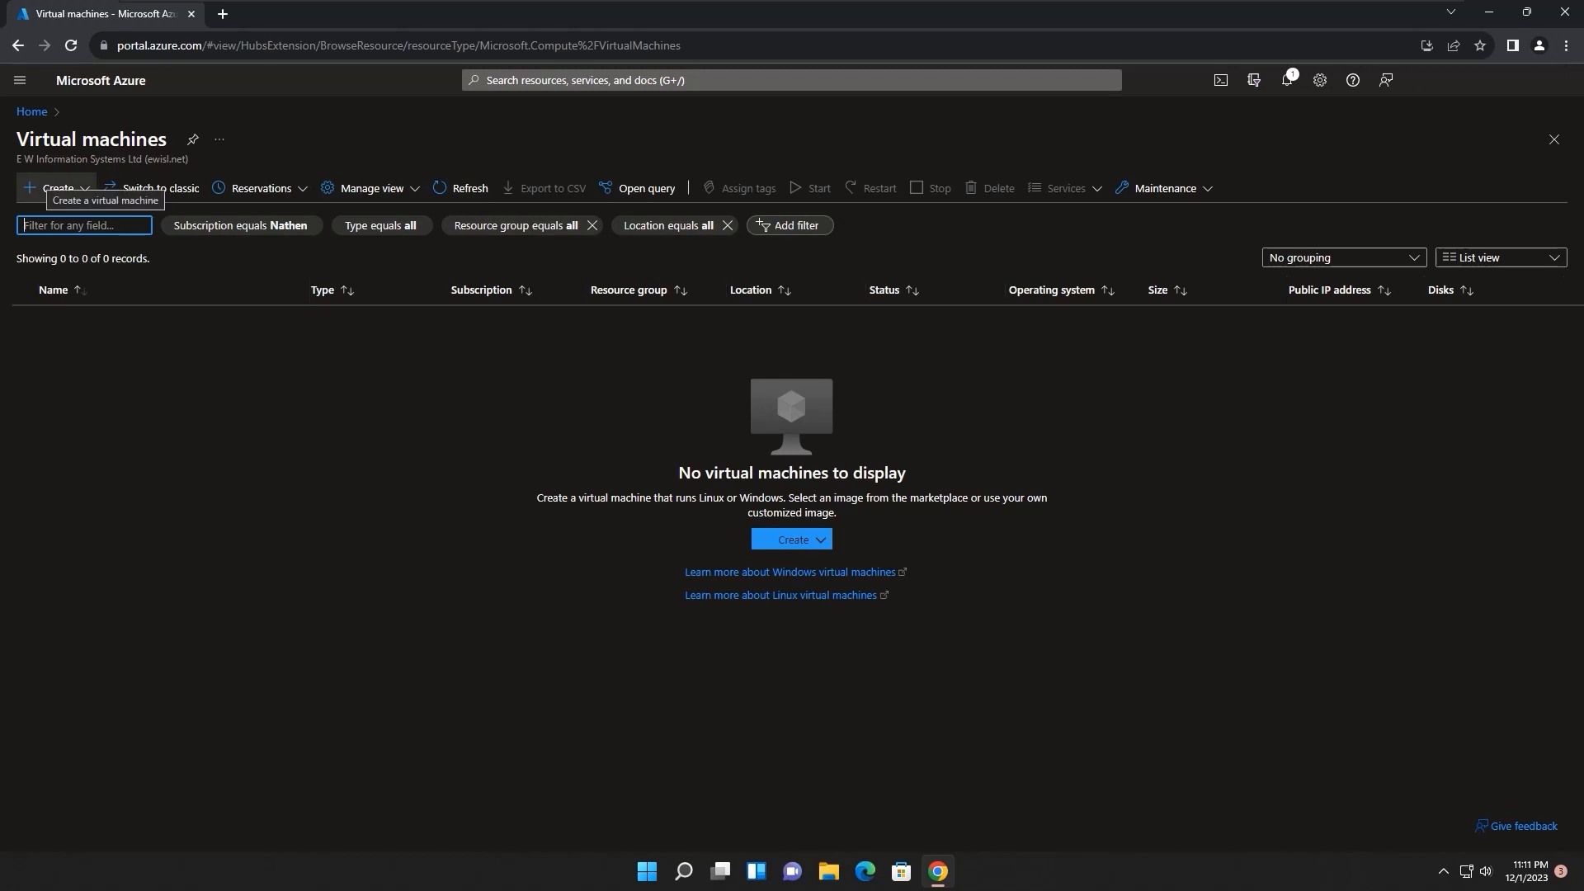
{"action": "left_click", "coordinate": [56, 188]}
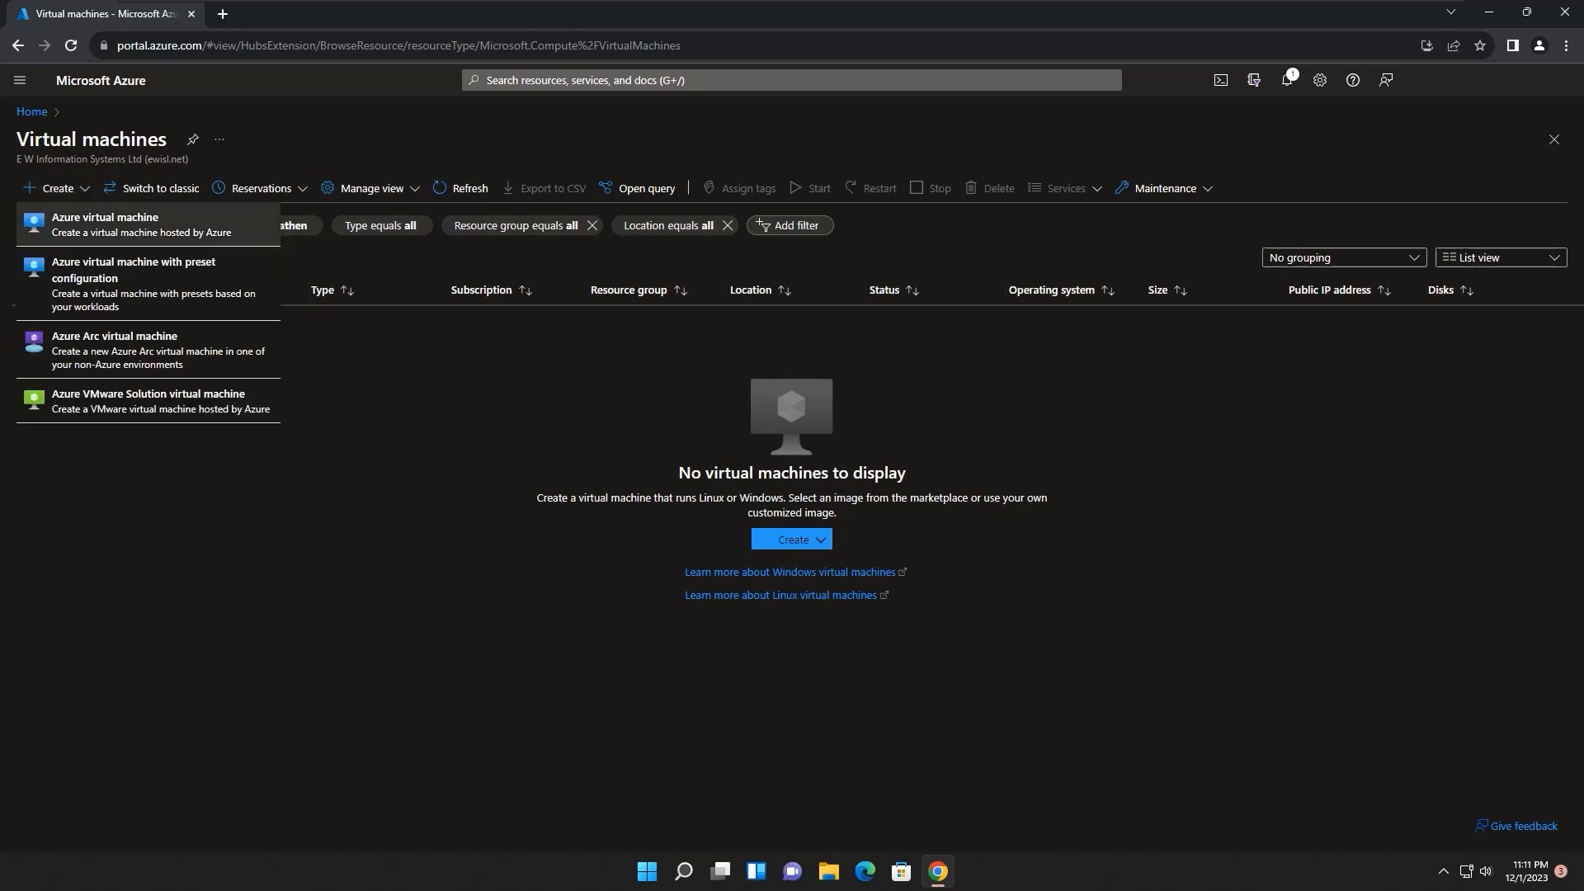
{"action": "left_click", "coordinate": [104, 223]}
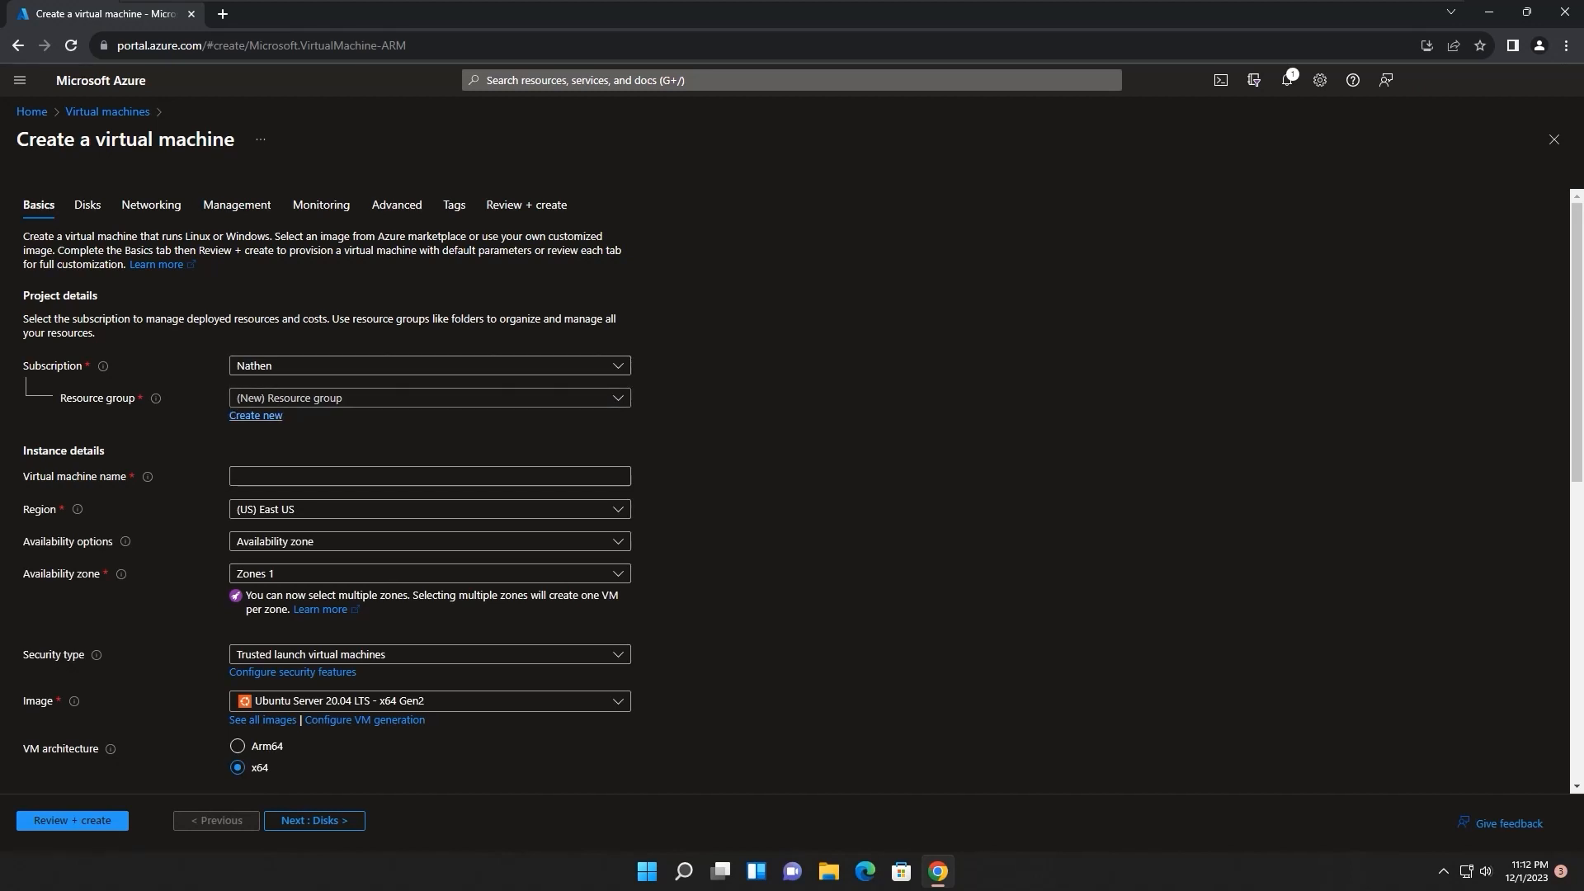
Create a new resource group named Learning-RG for the virtual machine
{"action": "left_click", "coordinate": [256, 415]}
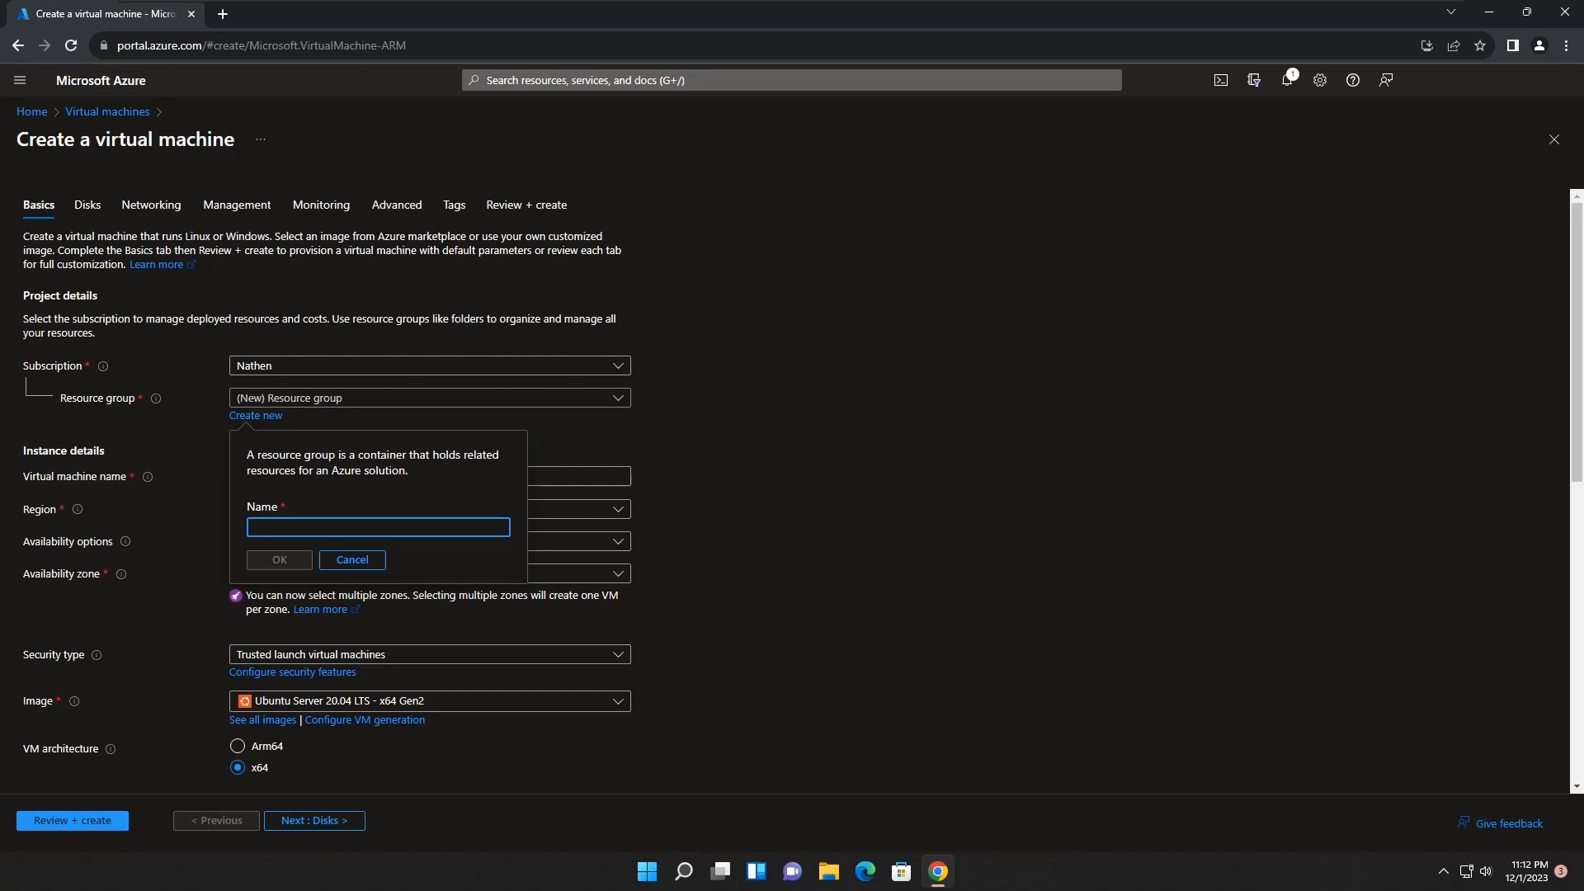
{"action": "type", "text": "Learn"}
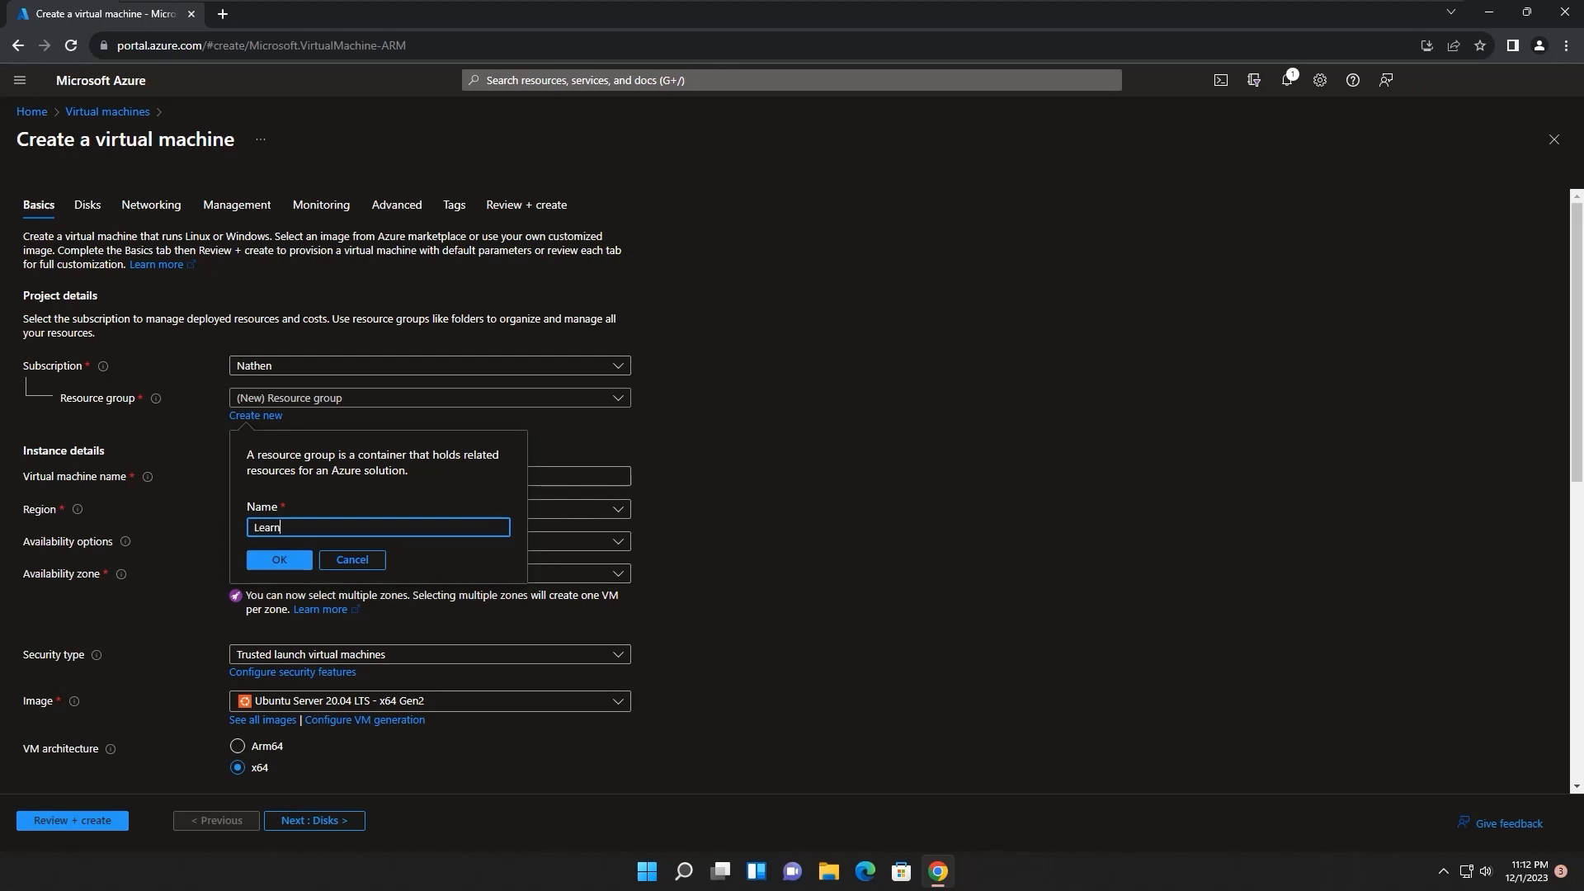
{"action": "type", "text": "ing-RG"}
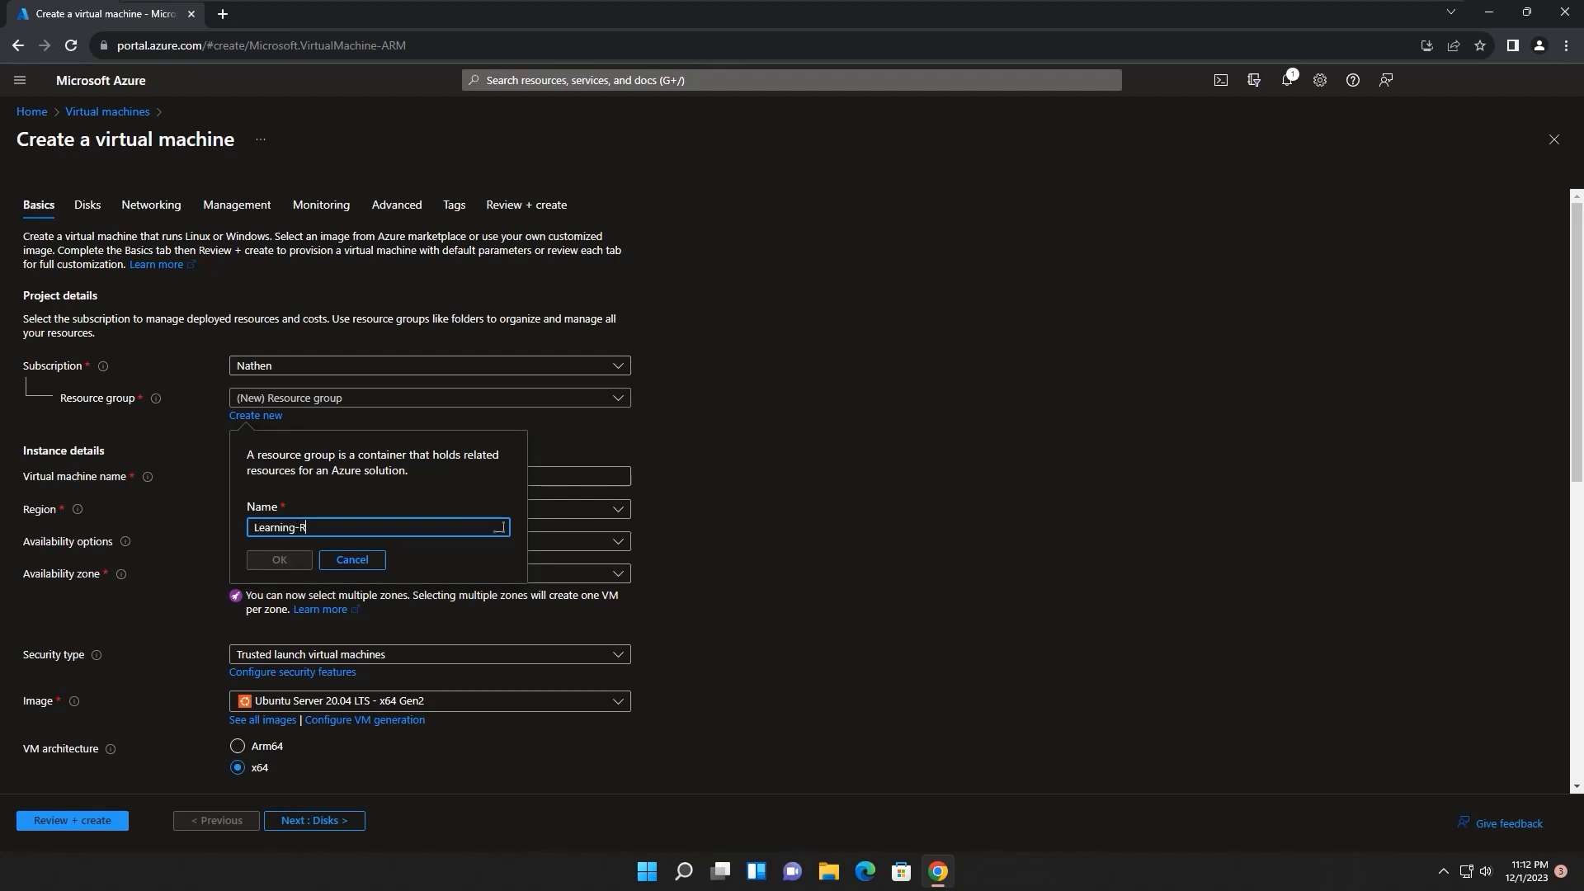
{"action": "key", "text": "Tab"}
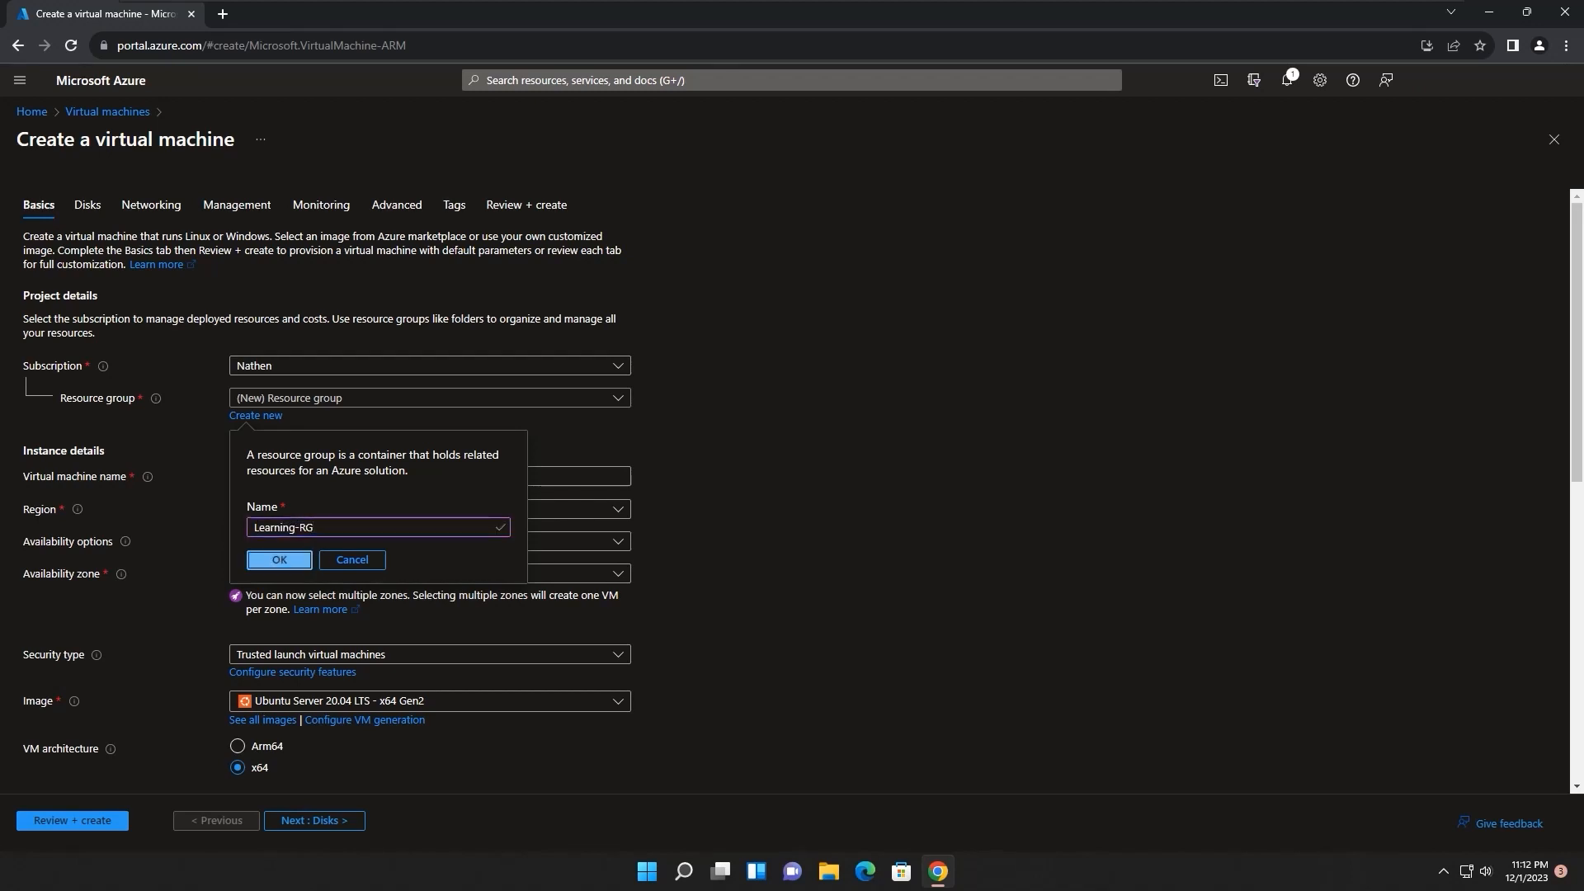
{"action": "key", "text": "Return"}
Name the virtual machine Learning-VM and choose (US) East US as its region
{"action": "key", "text": "Tab"}
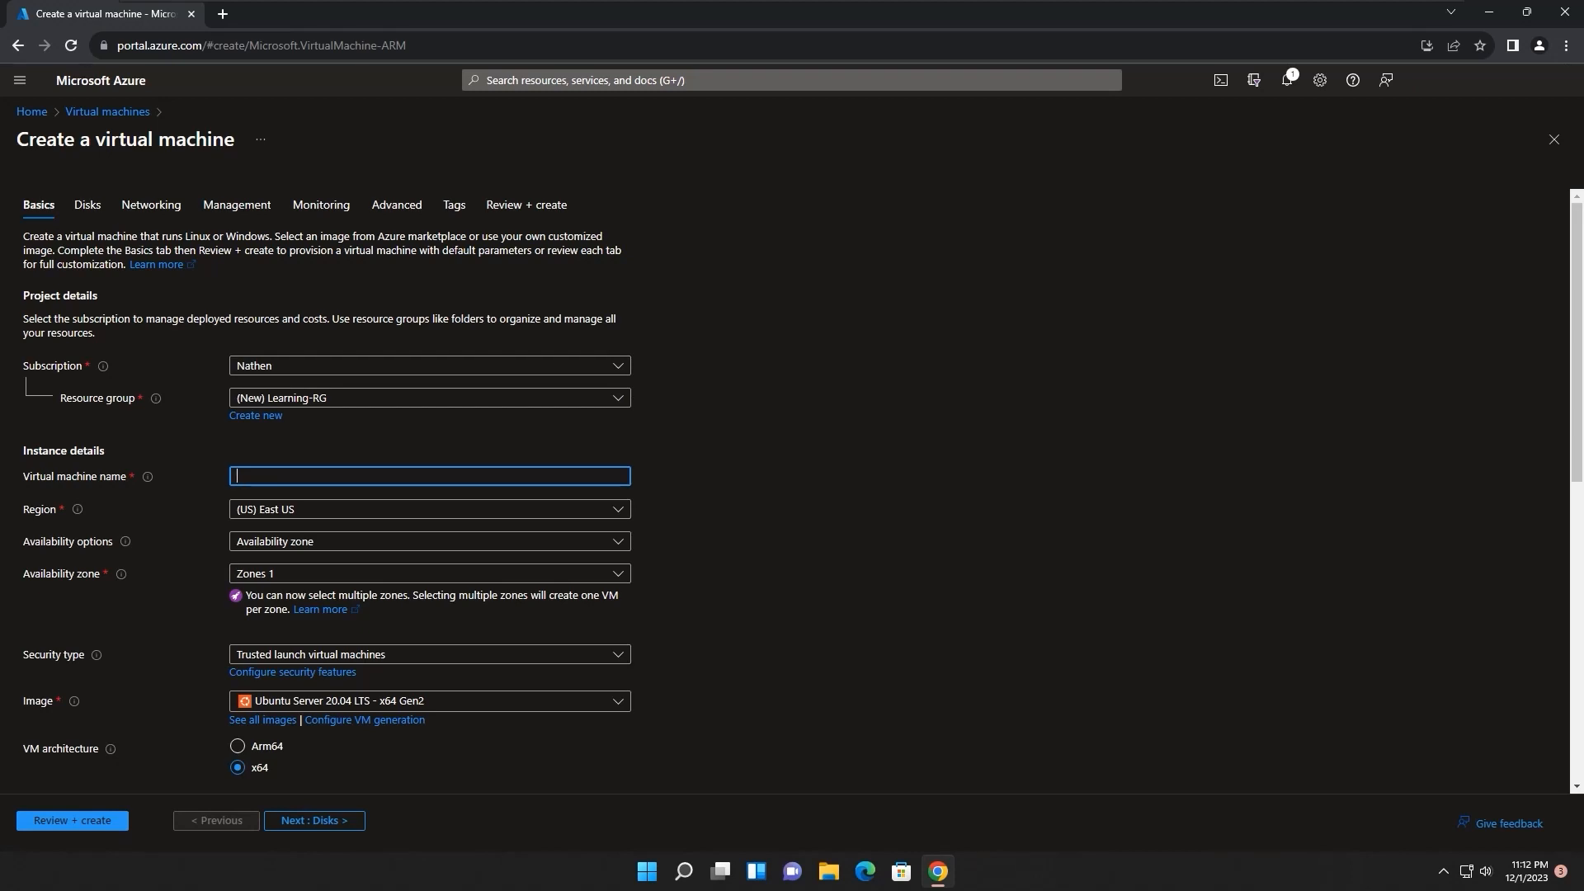
{"action": "type", "text": "Learning"}
{"action": "type", "text": "VM"}
{"action": "scroll", "coordinate": [792, 487], "scroll_direction": "down", "scroll_amount": 3}
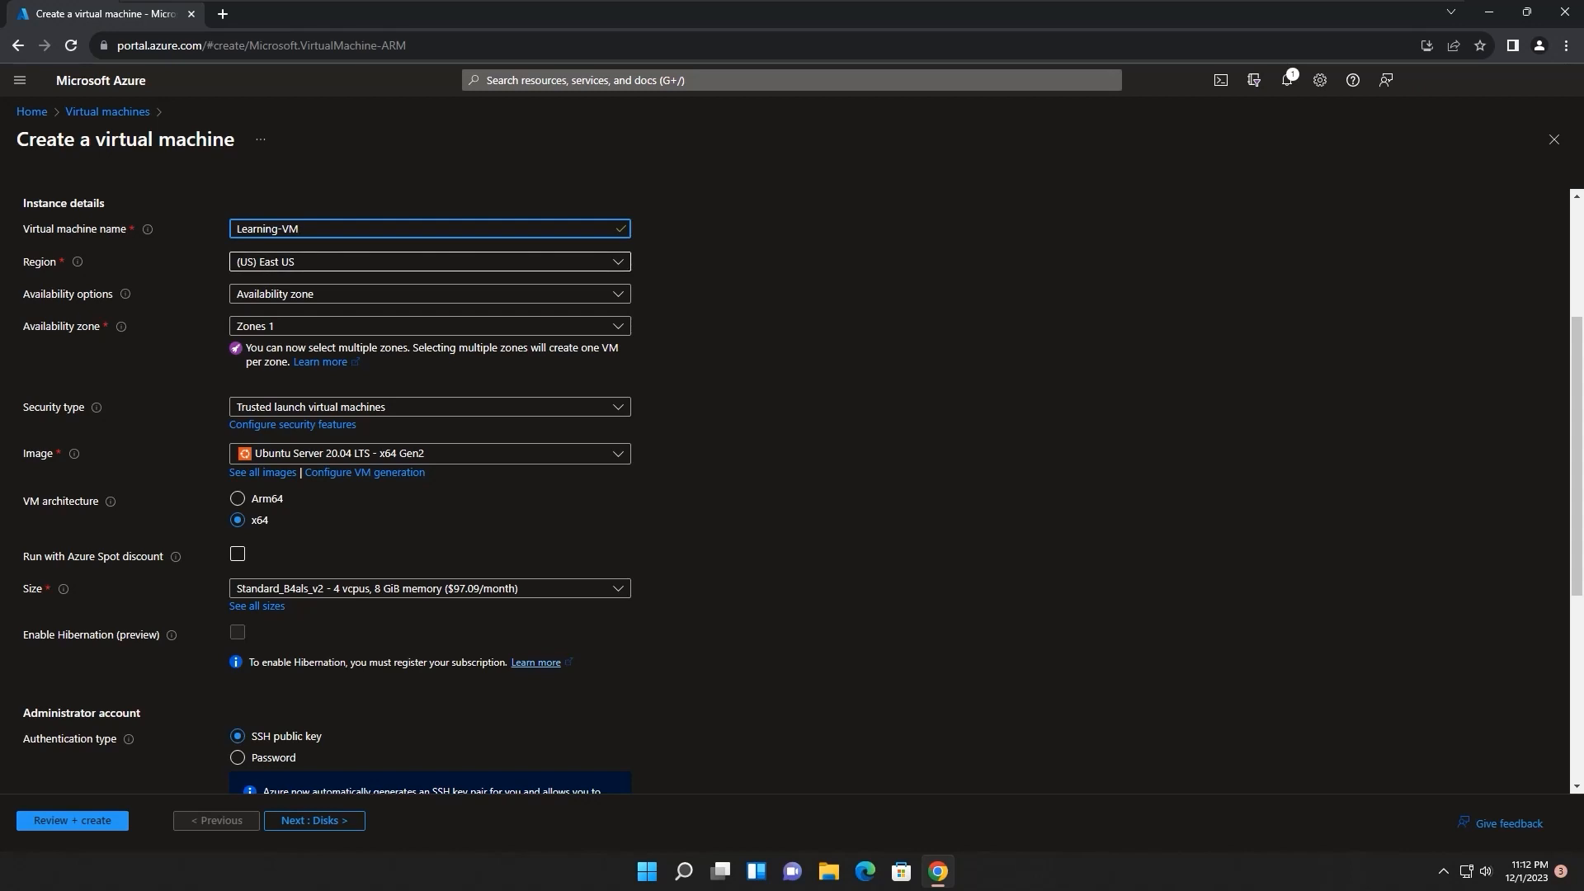
{"action": "left_click", "coordinate": [430, 262]}
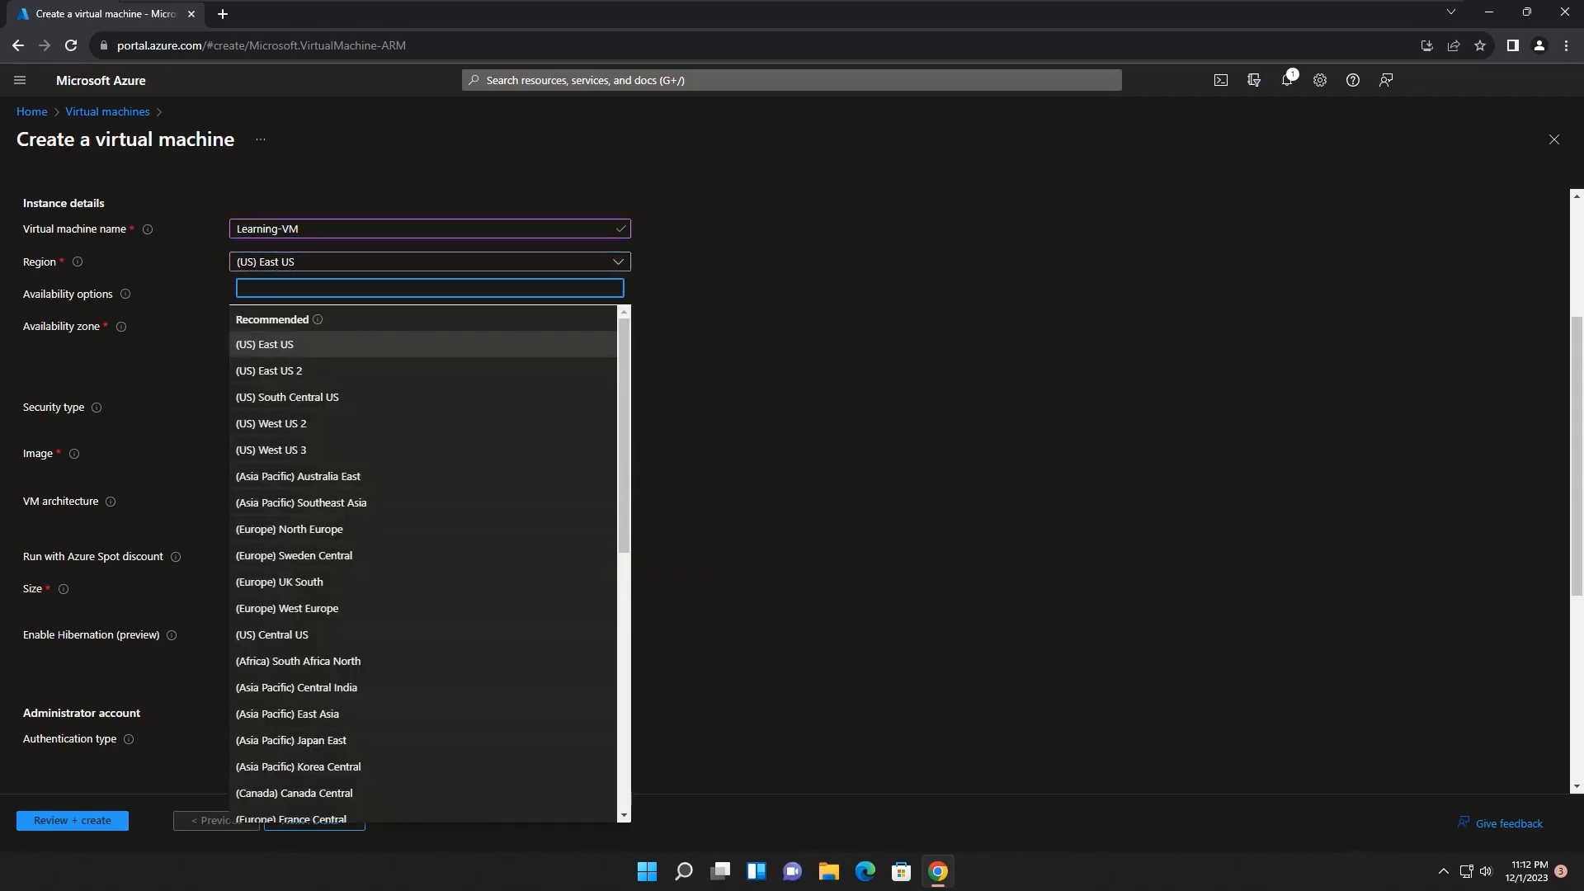
{"action": "left_click", "coordinate": [265, 345]}
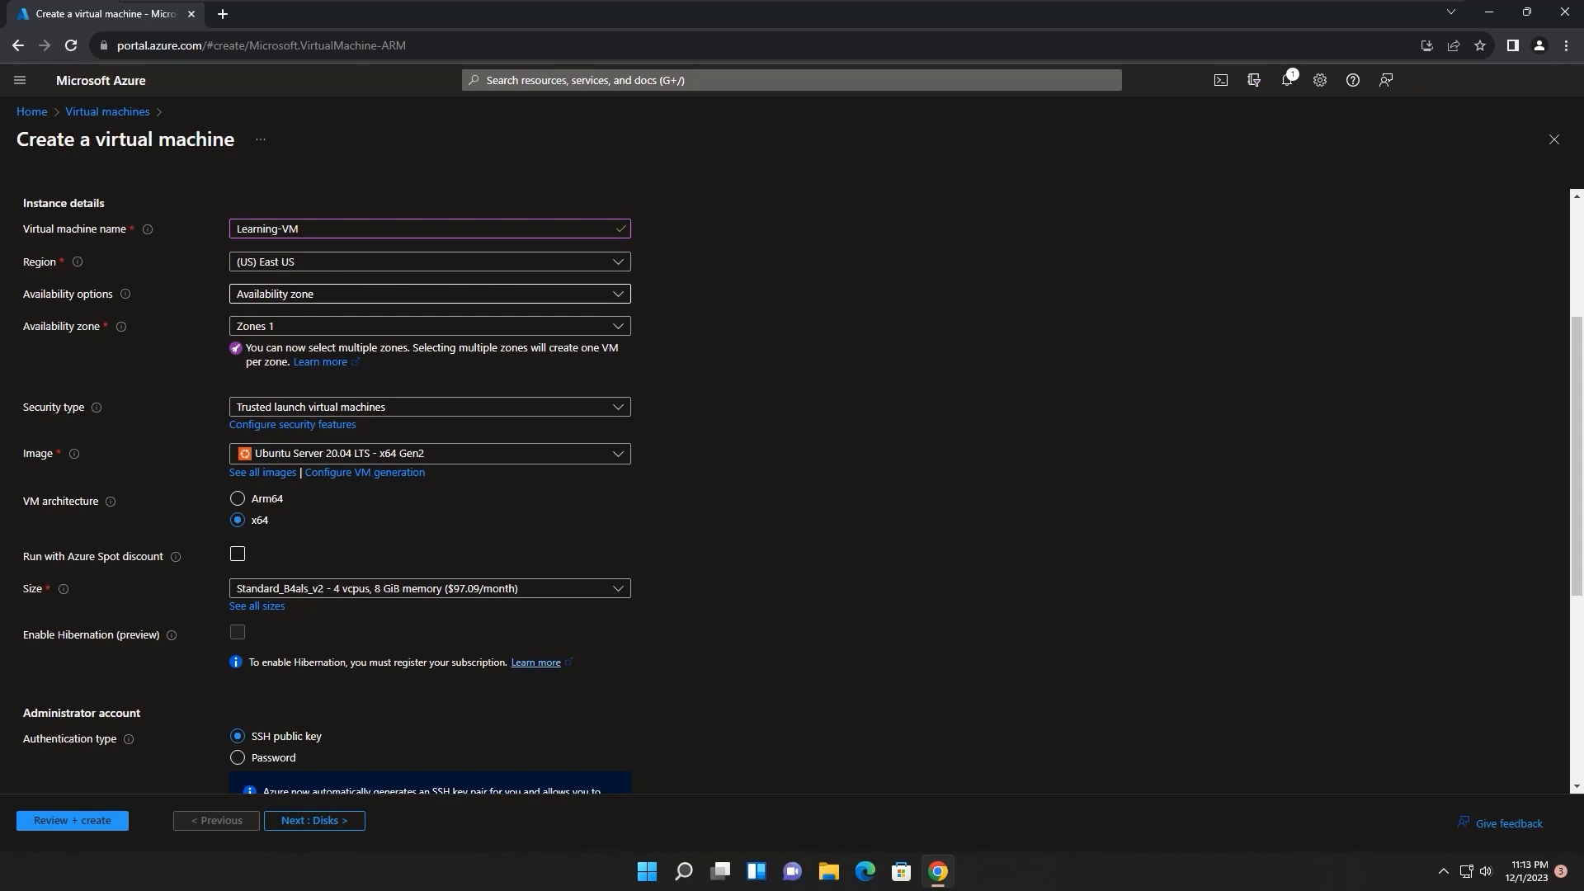
Set the availability options to No infrastructure redundancy required and the security type to Standard
{"action": "left_click", "coordinate": [430, 294]}
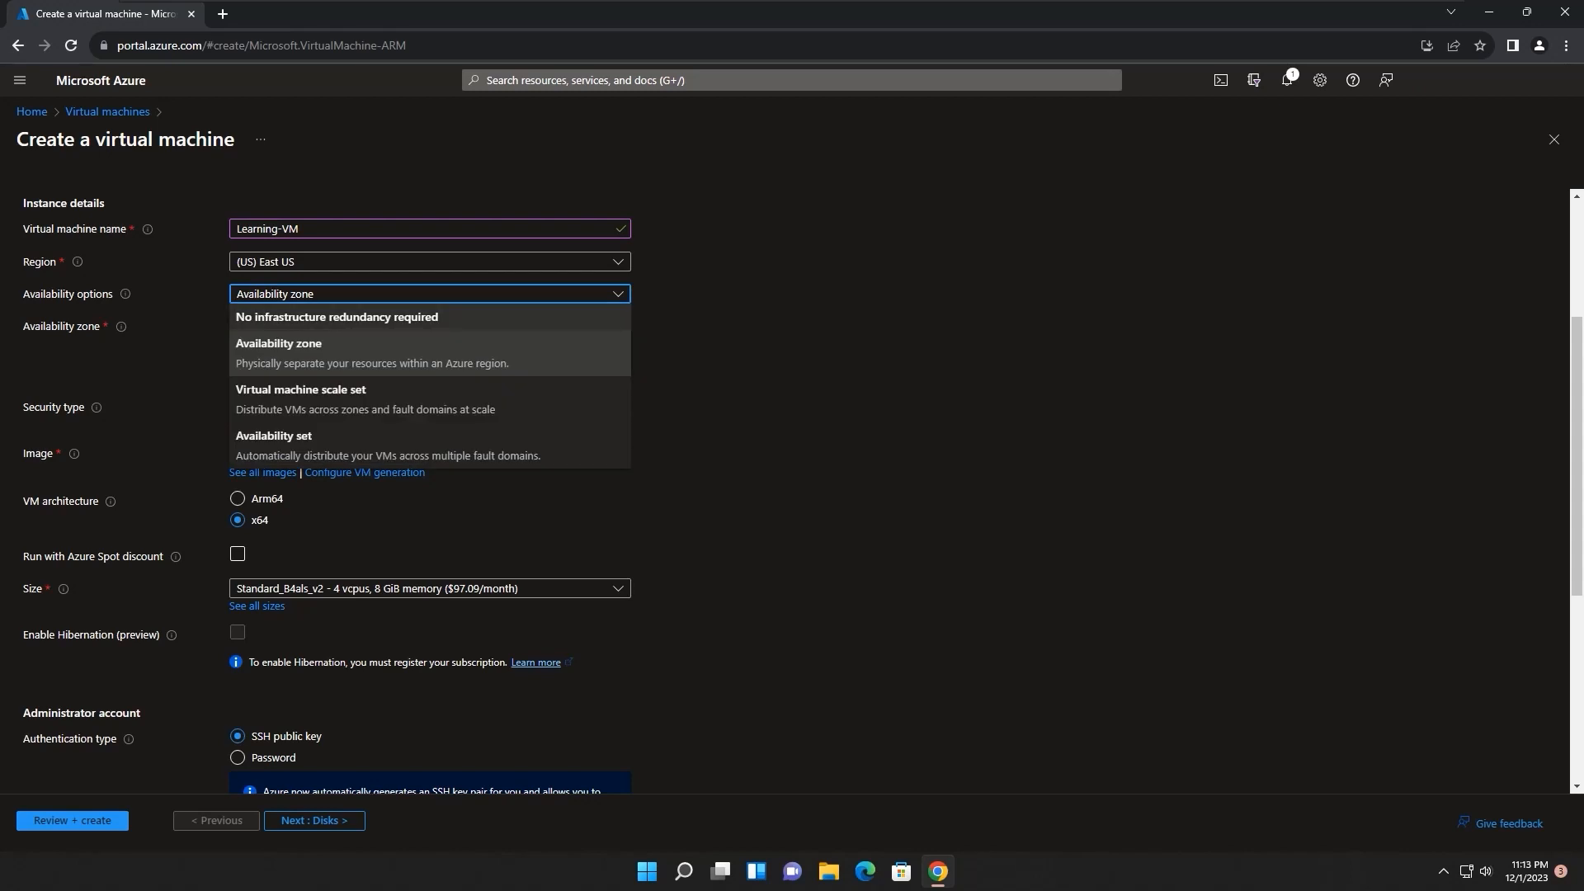
{"action": "left_click", "coordinate": [337, 317]}
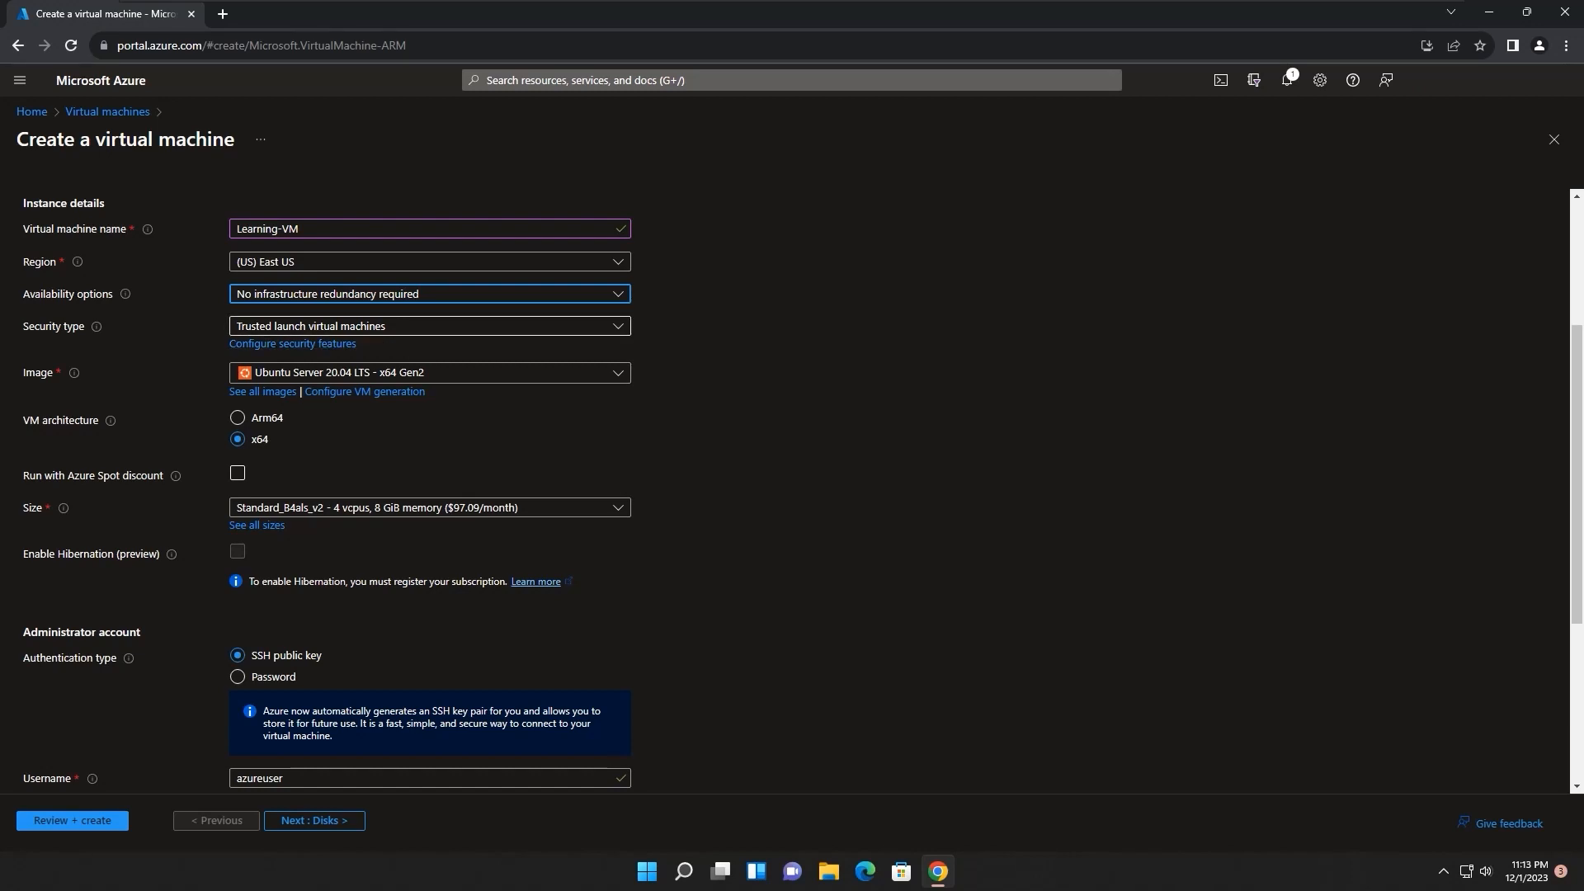
{"action": "left_click", "coordinate": [430, 326]}
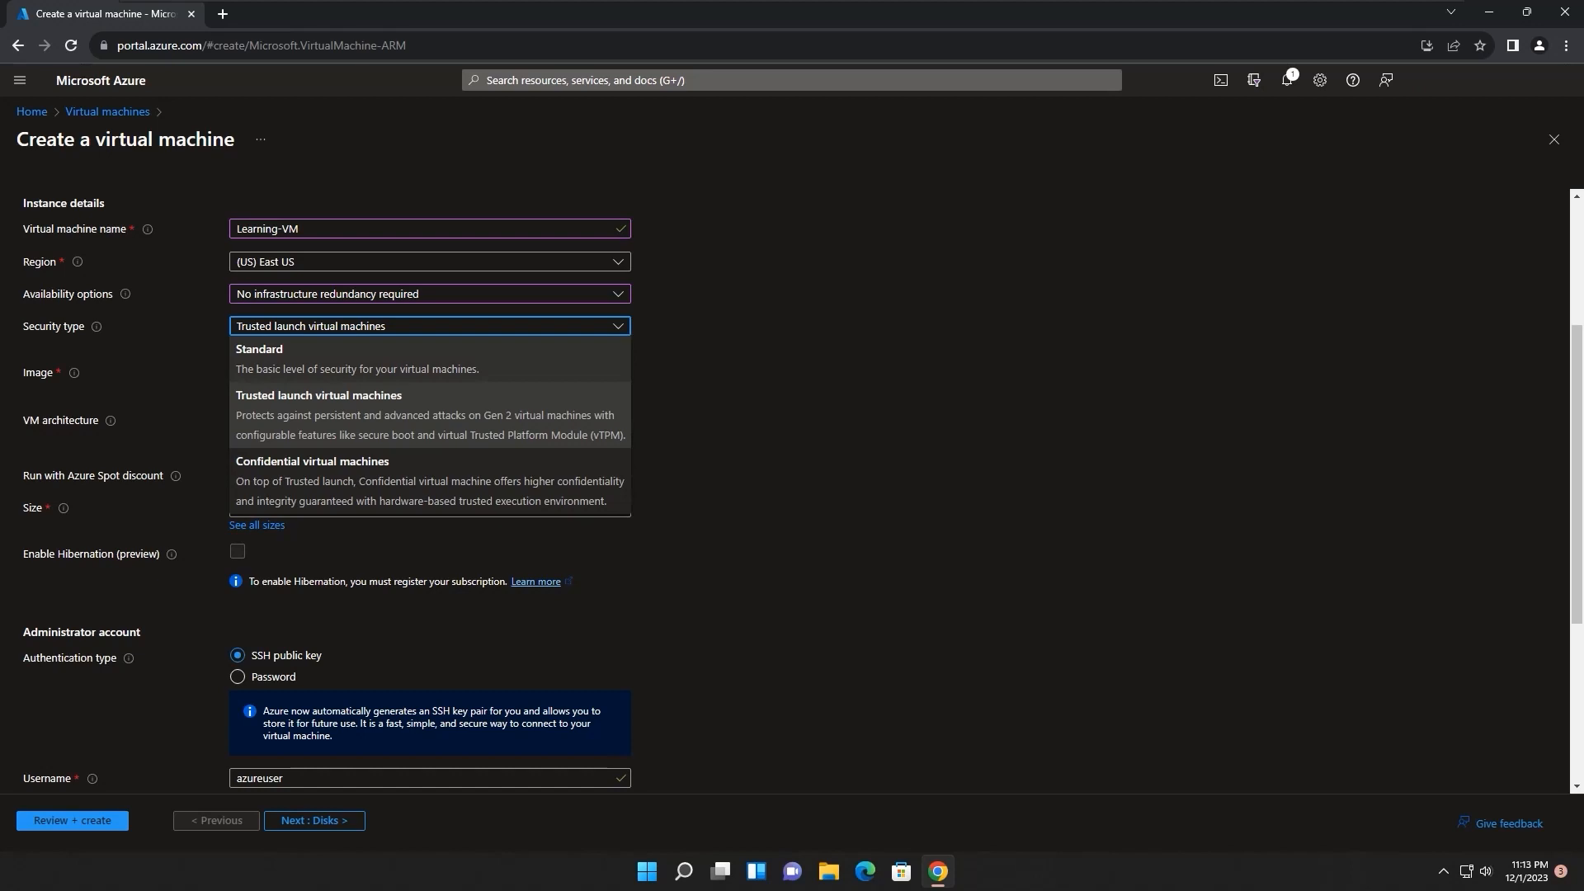
{"action": "left_click", "coordinate": [330, 359]}
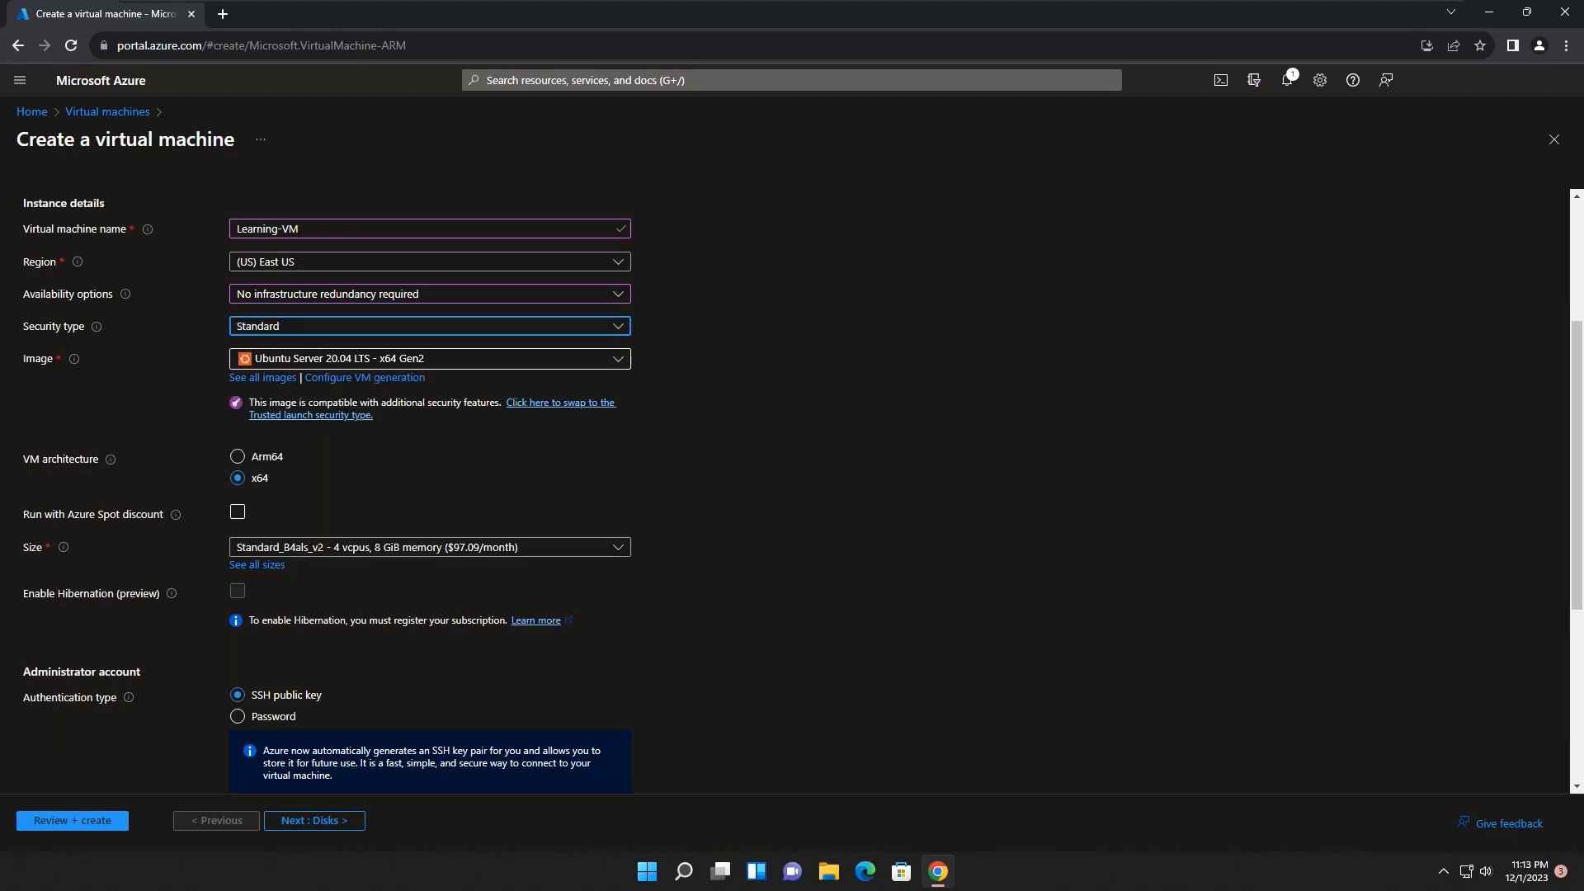
Select Windows 11 Enterprise multi-session, version 21H2 - x64 Gen2 as the virtual machine's image
{"action": "left_click", "coordinate": [429, 358]}
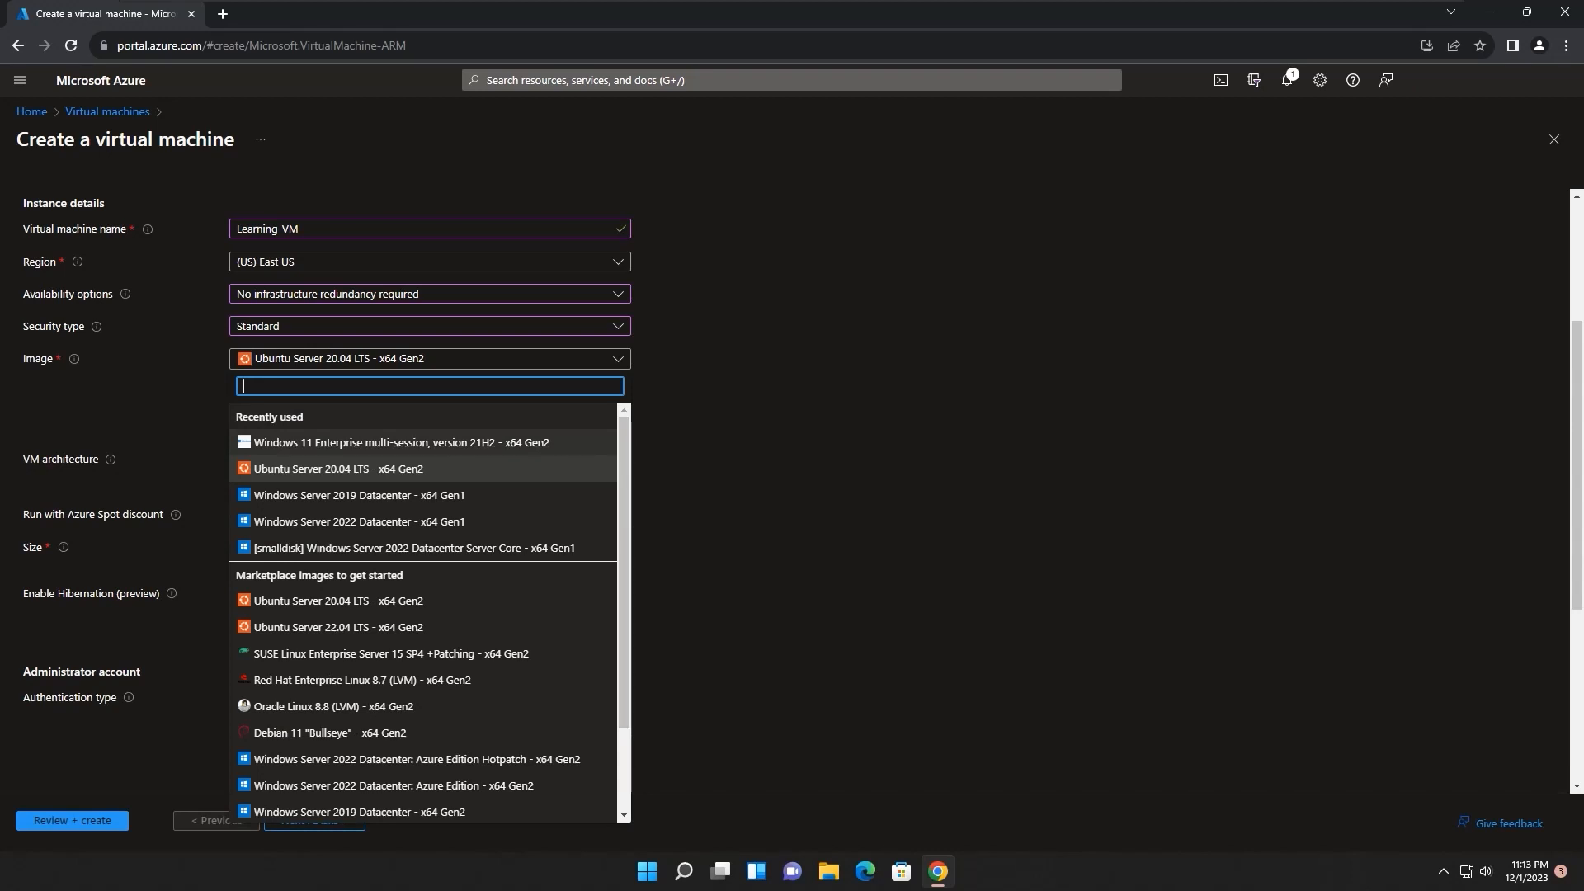
{"action": "left_click", "coordinate": [400, 443]}
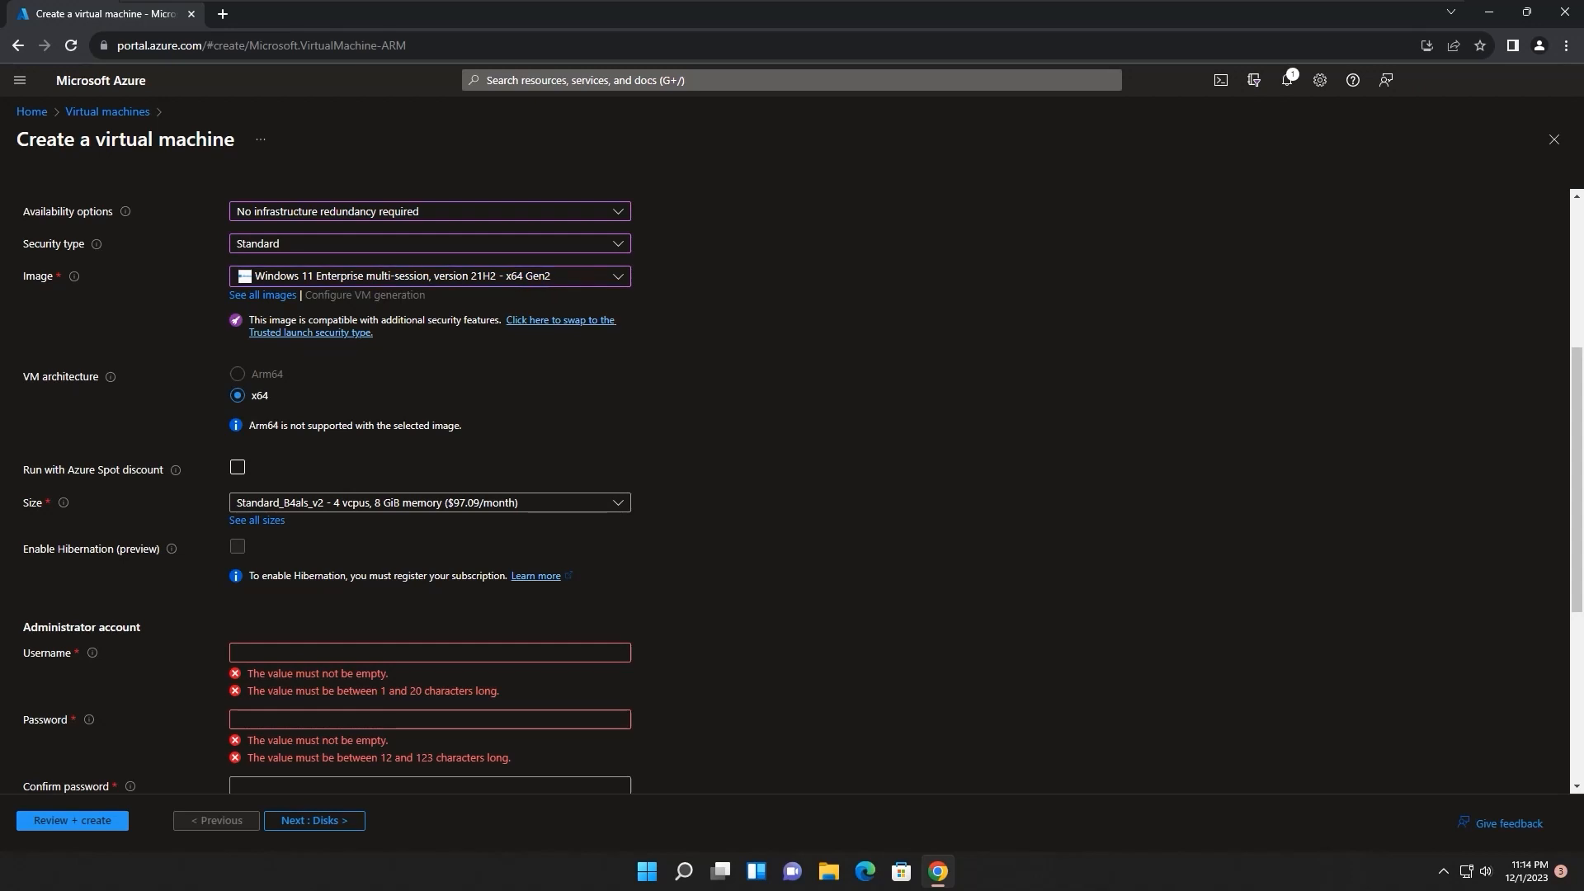
{"action": "mouse_move", "coordinate": [176, 470]}
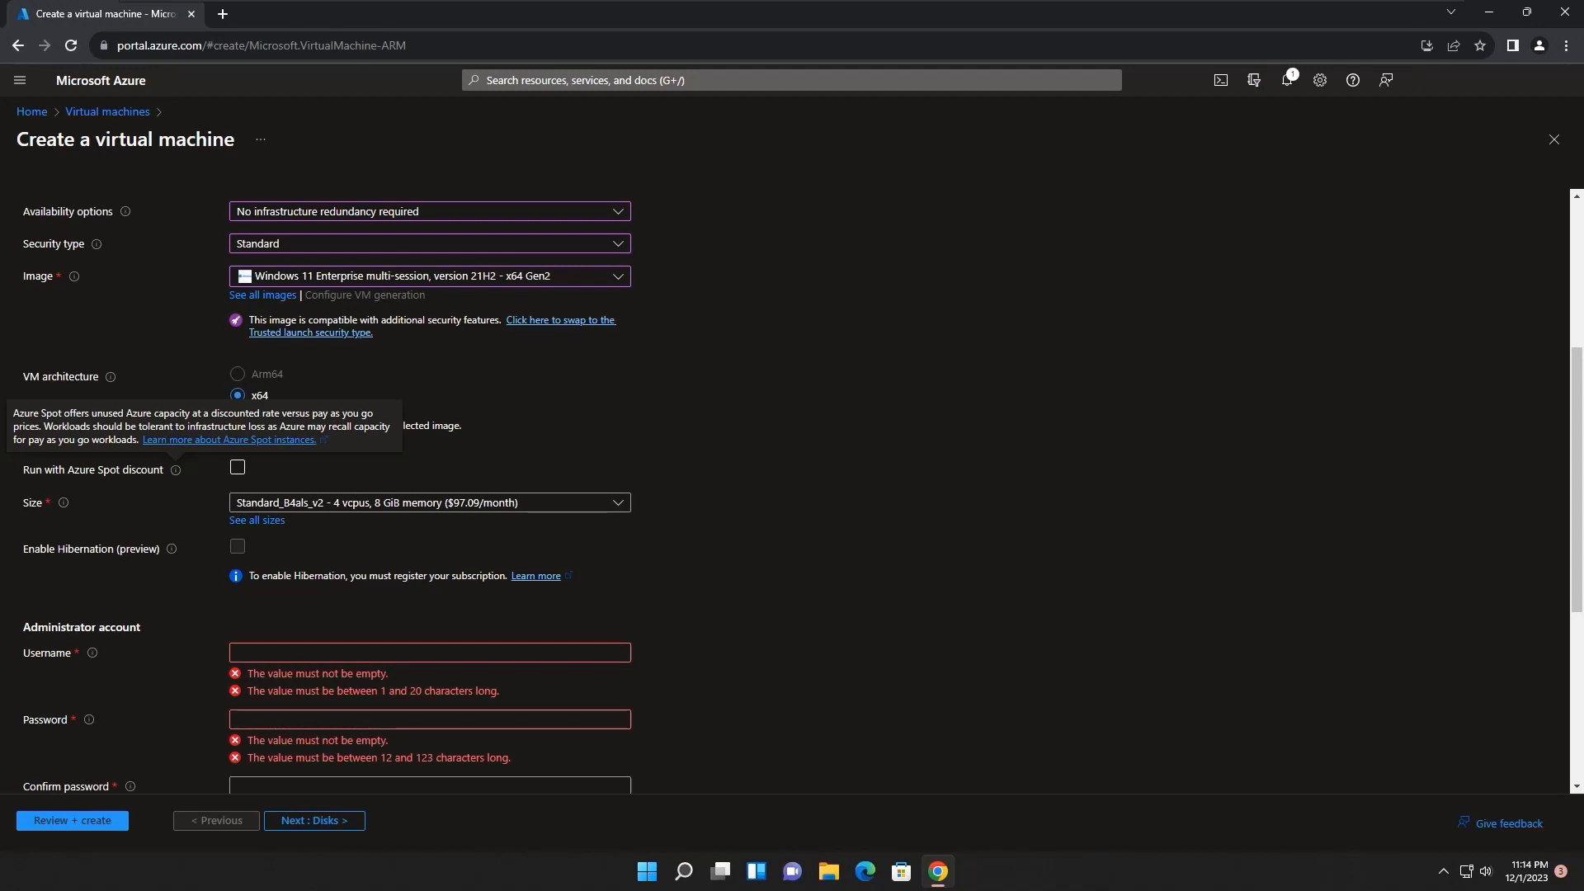
{"action": "left_click", "coordinate": [238, 467]}
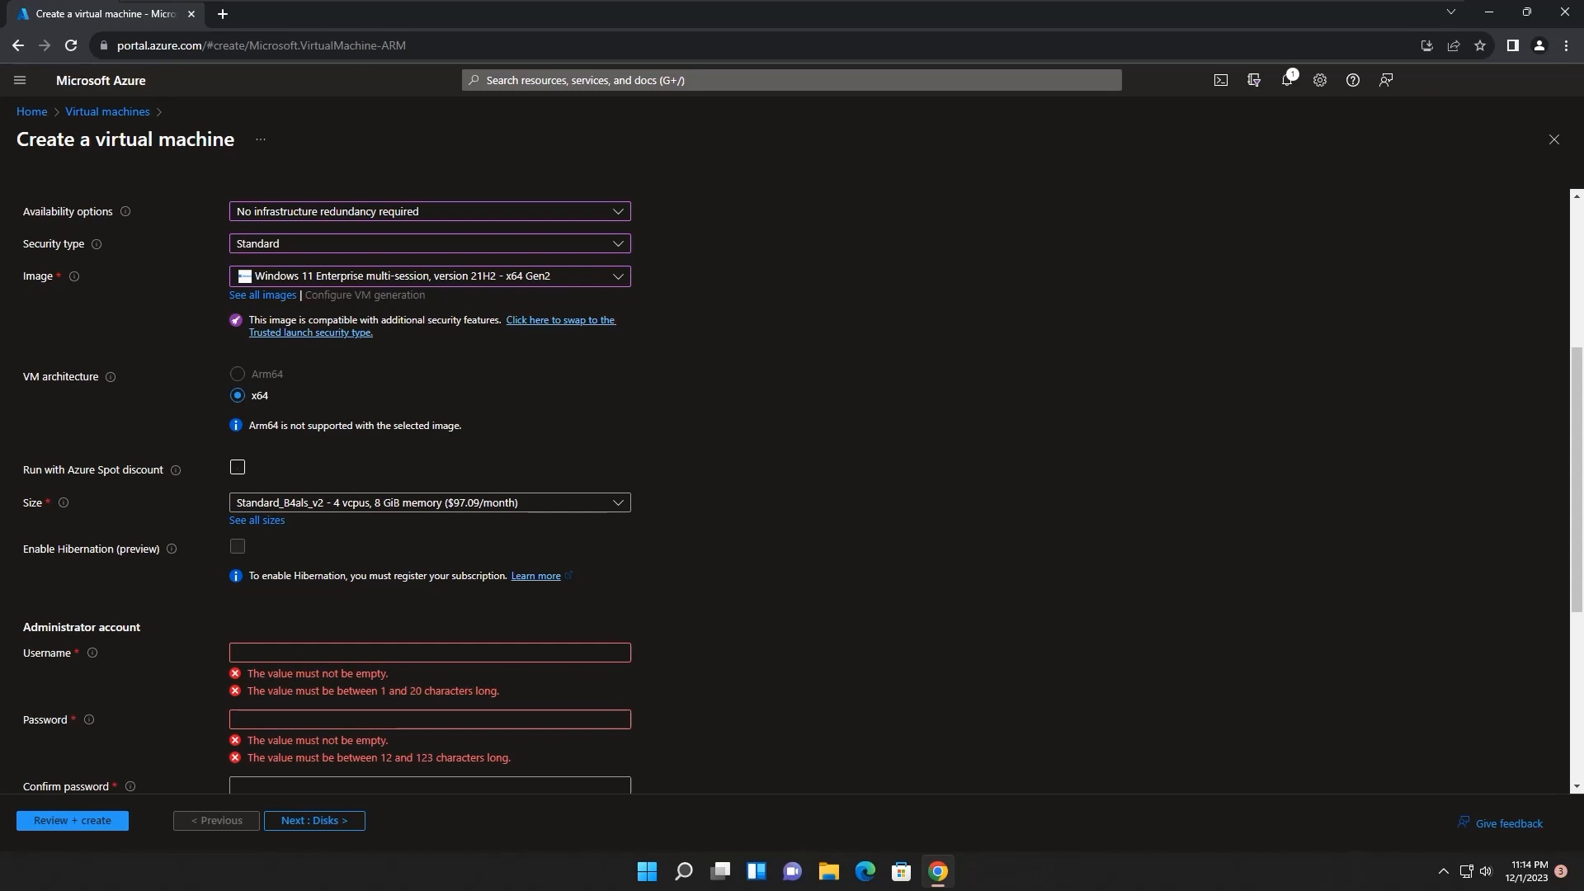
Open the full list of available VM sizes
{"action": "scroll", "coordinate": [792, 487], "scroll_direction": "down", "scroll_amount": 1}
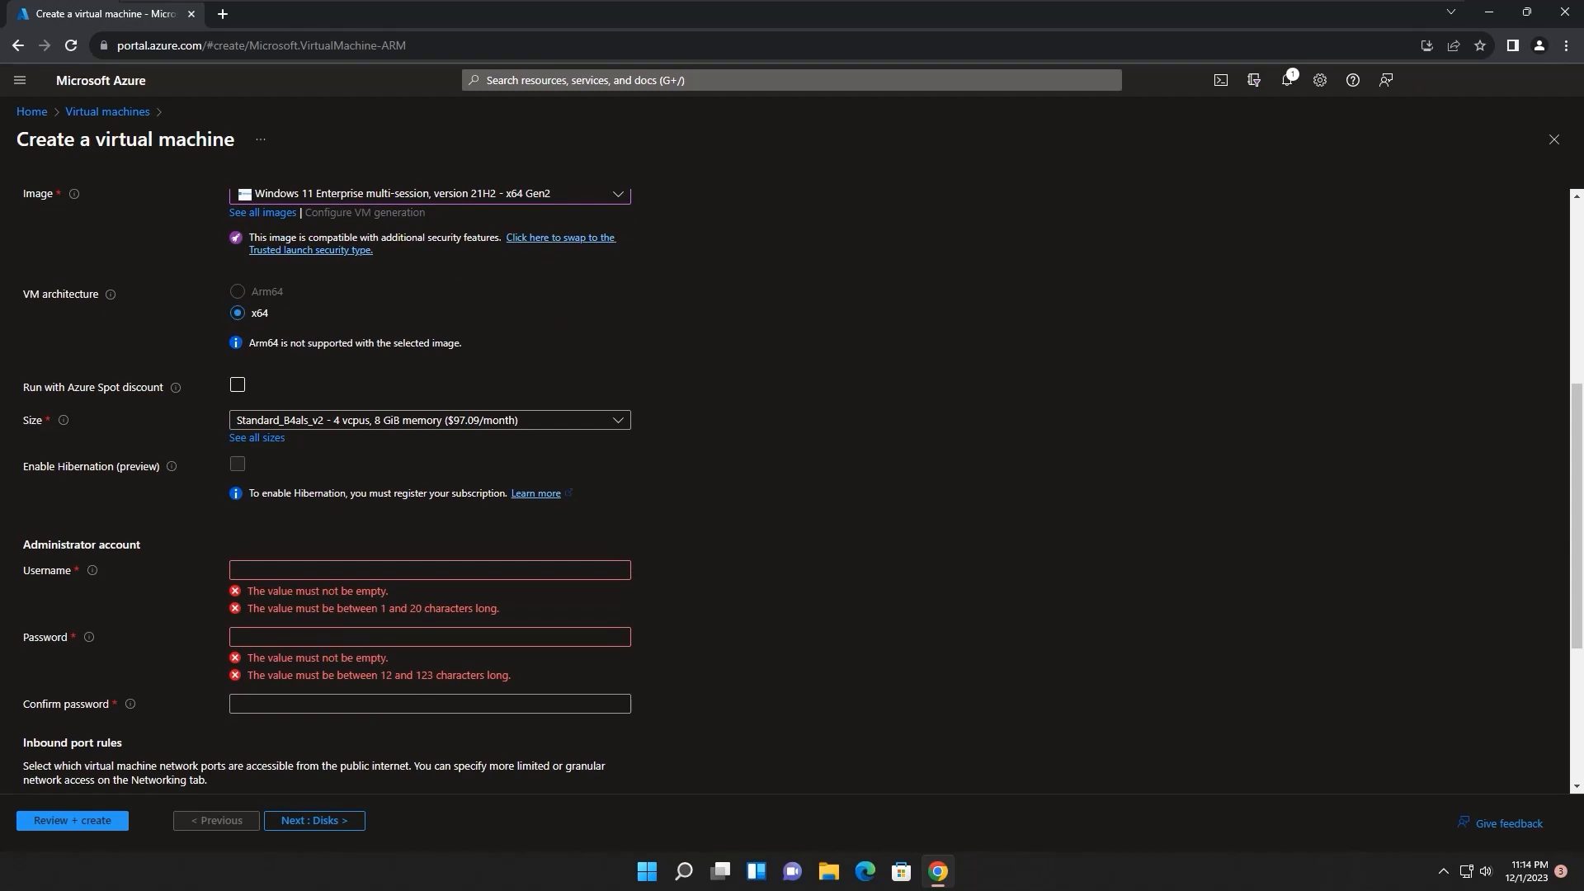
{"action": "scroll", "coordinate": [792, 487], "scroll_direction": "down", "scroll_amount": 1}
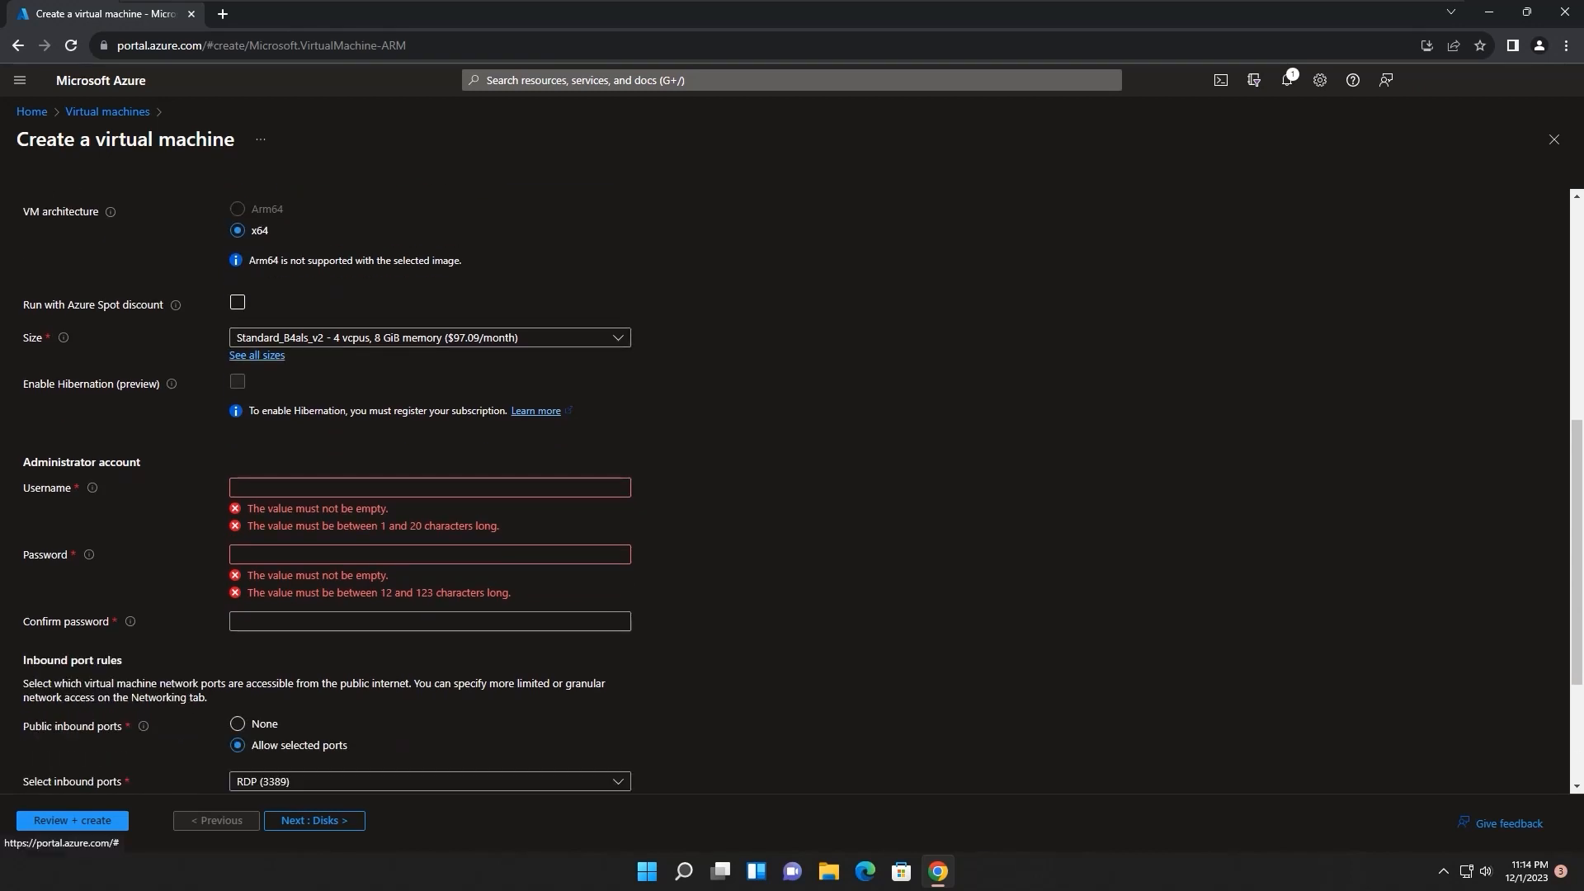
{"action": "left_click", "coordinate": [256, 355]}
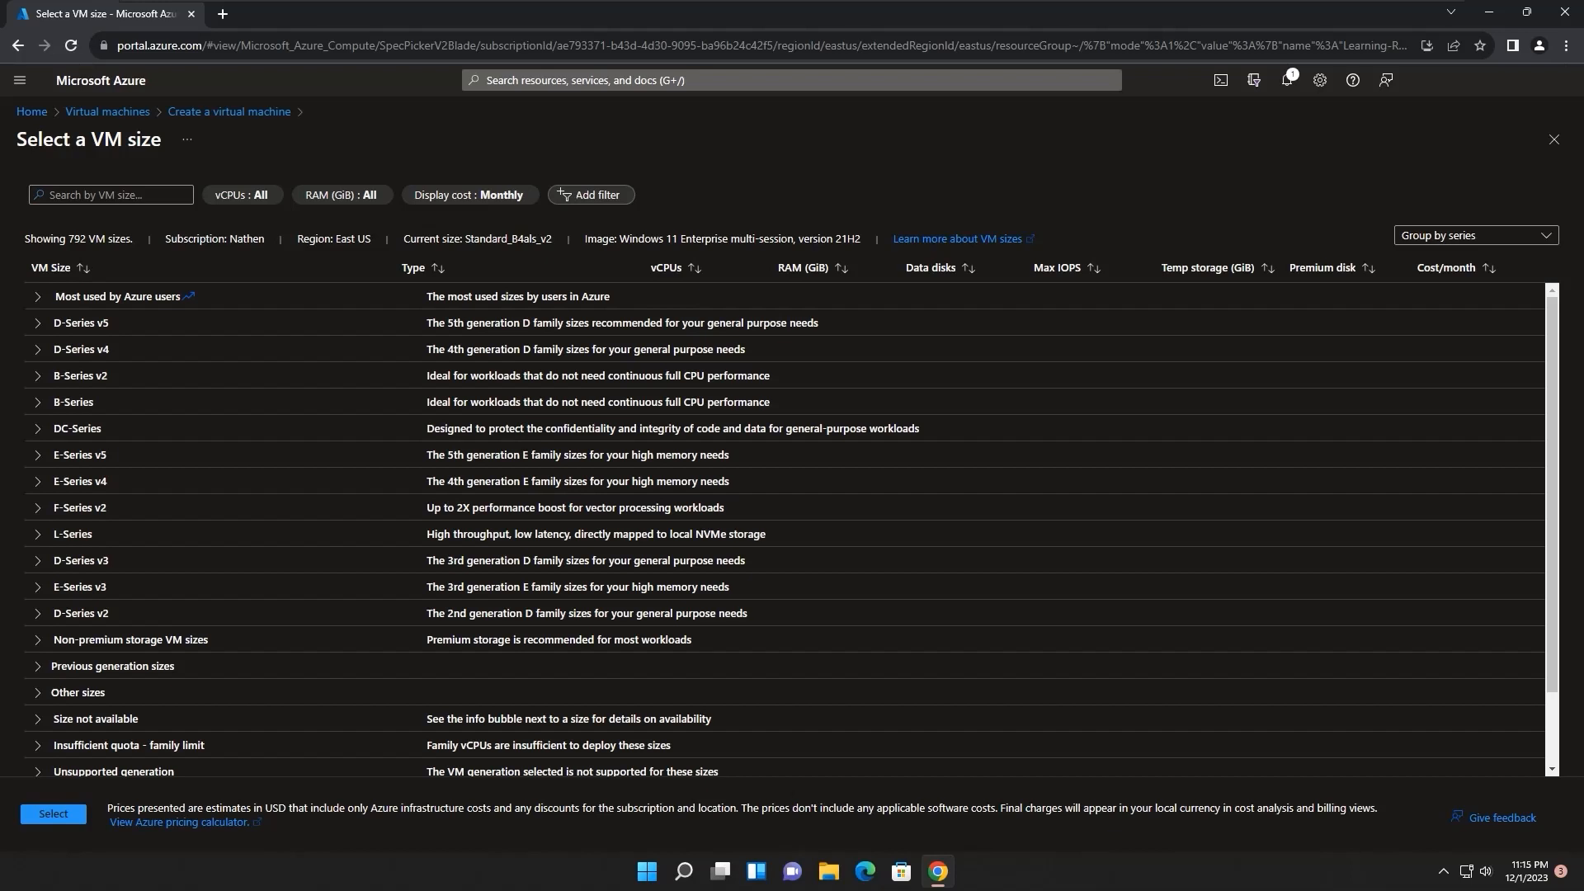
Examine the sizes offered in the E-Series v5 and F-Series v2 groups, including their specifications and monthly costs
{"action": "scroll", "coordinate": [783, 341], "scroll_direction": "down", "scroll_amount": 1}
{"action": "scroll", "coordinate": [784, 341], "scroll_direction": "up", "scroll_amount": 1}
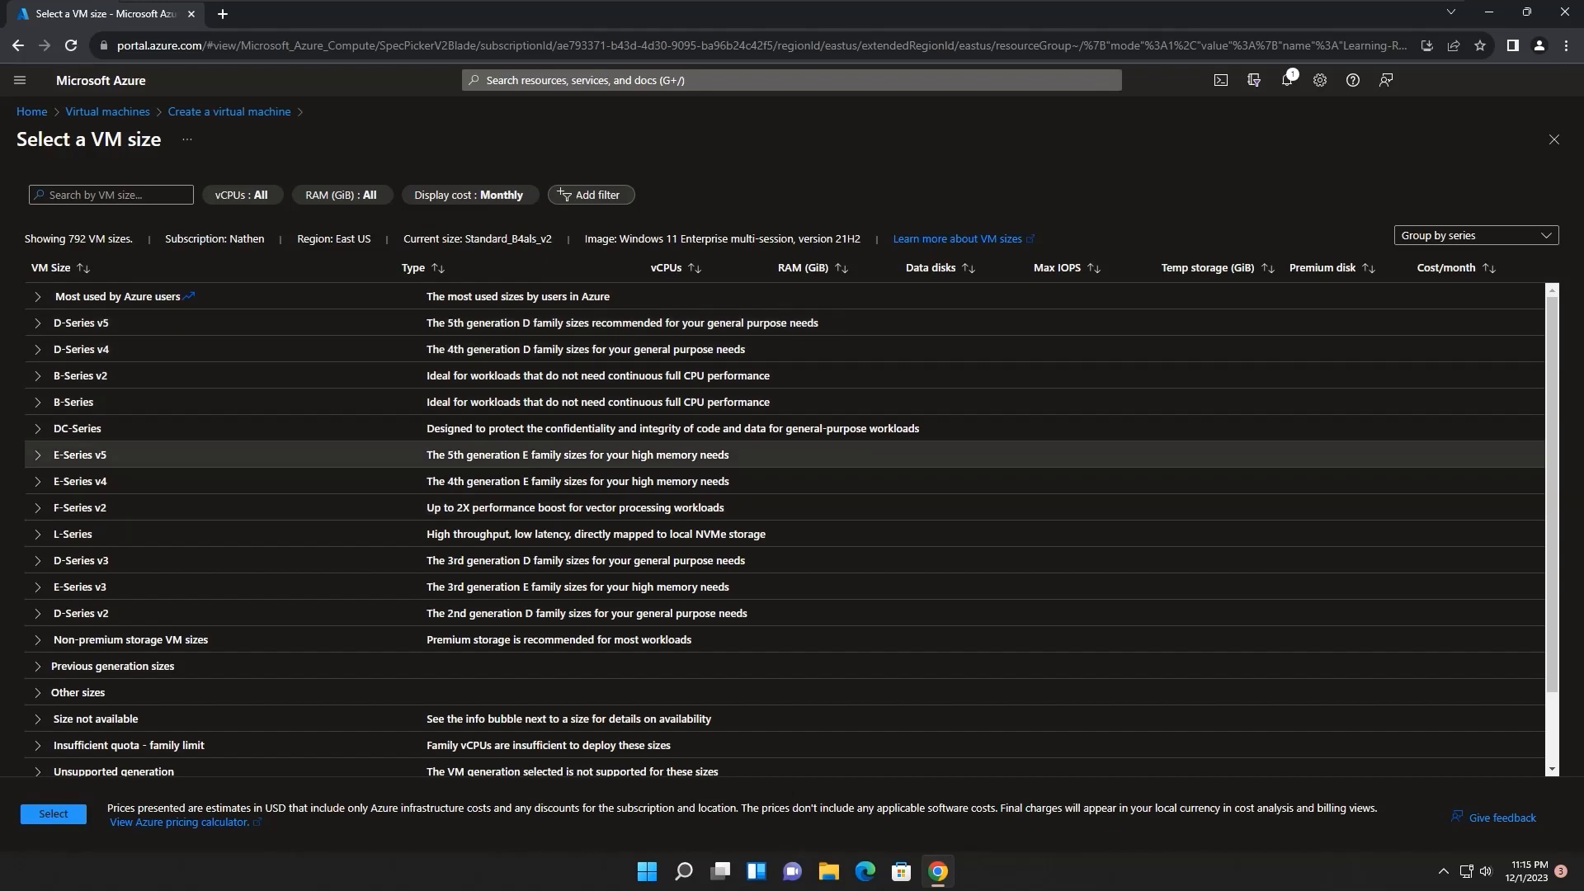
{"action": "left_click", "coordinate": [38, 455]}
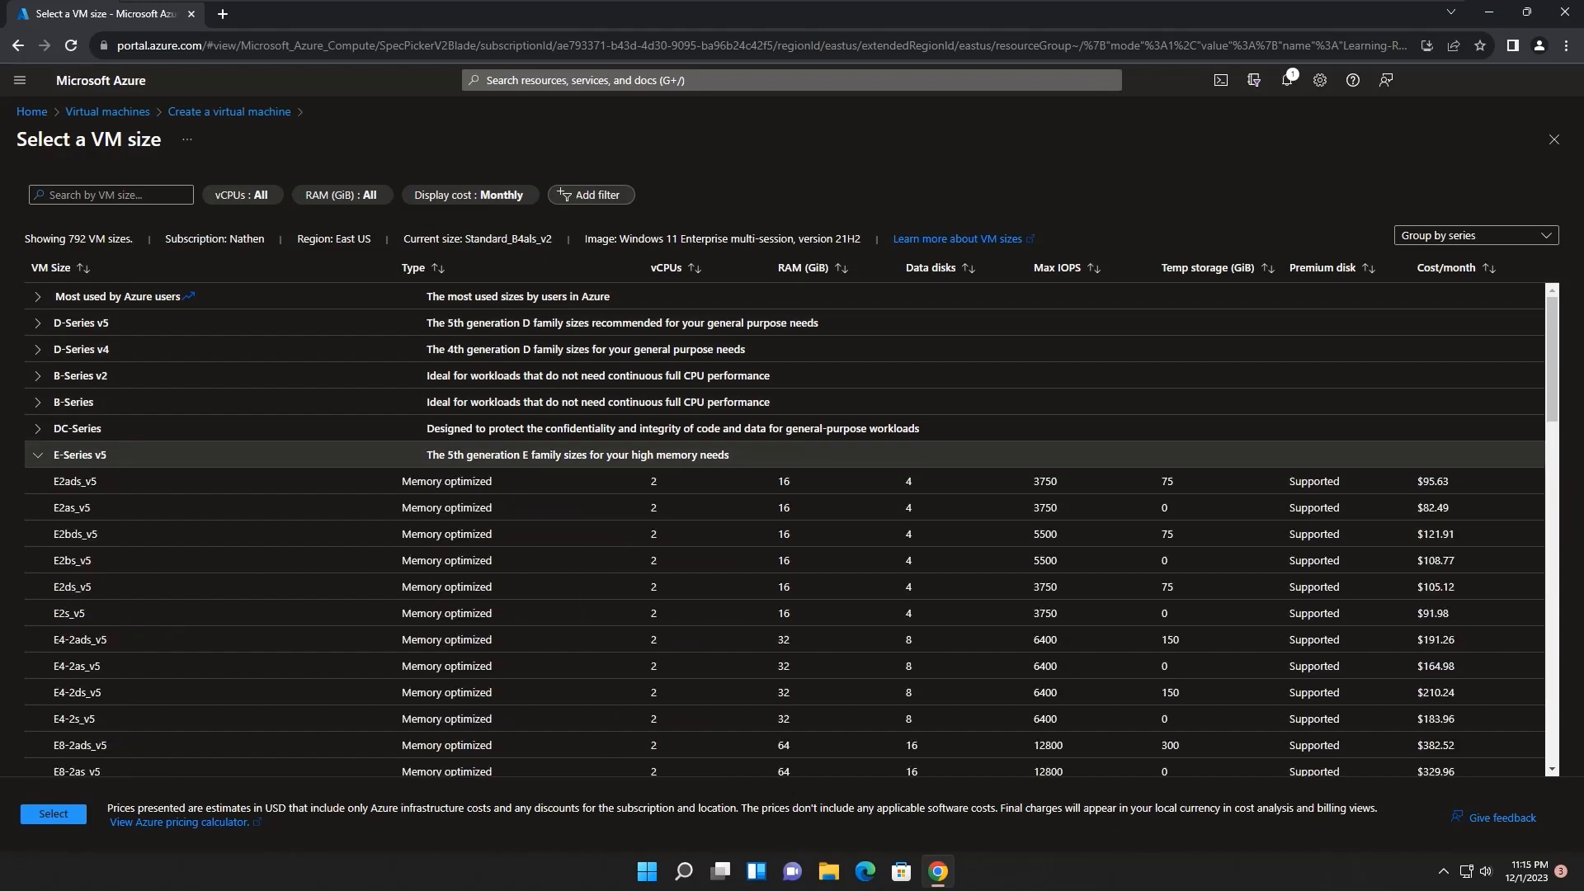
{"action": "left_click", "coordinate": [38, 455]}
{"action": "left_click", "coordinate": [38, 507]}
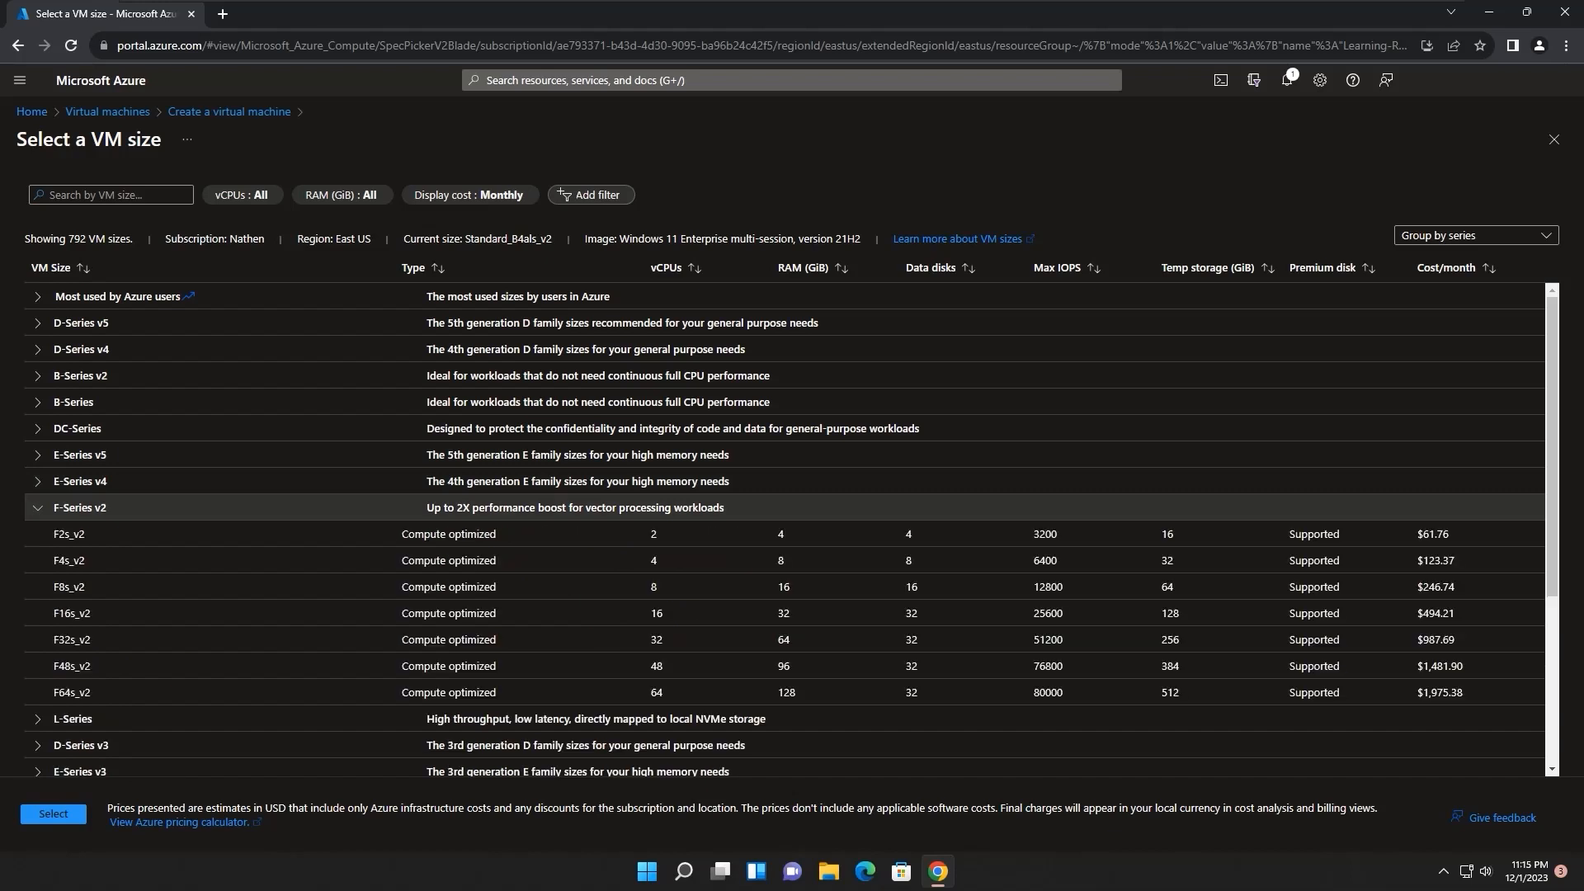
{"action": "left_click", "coordinate": [38, 507]}
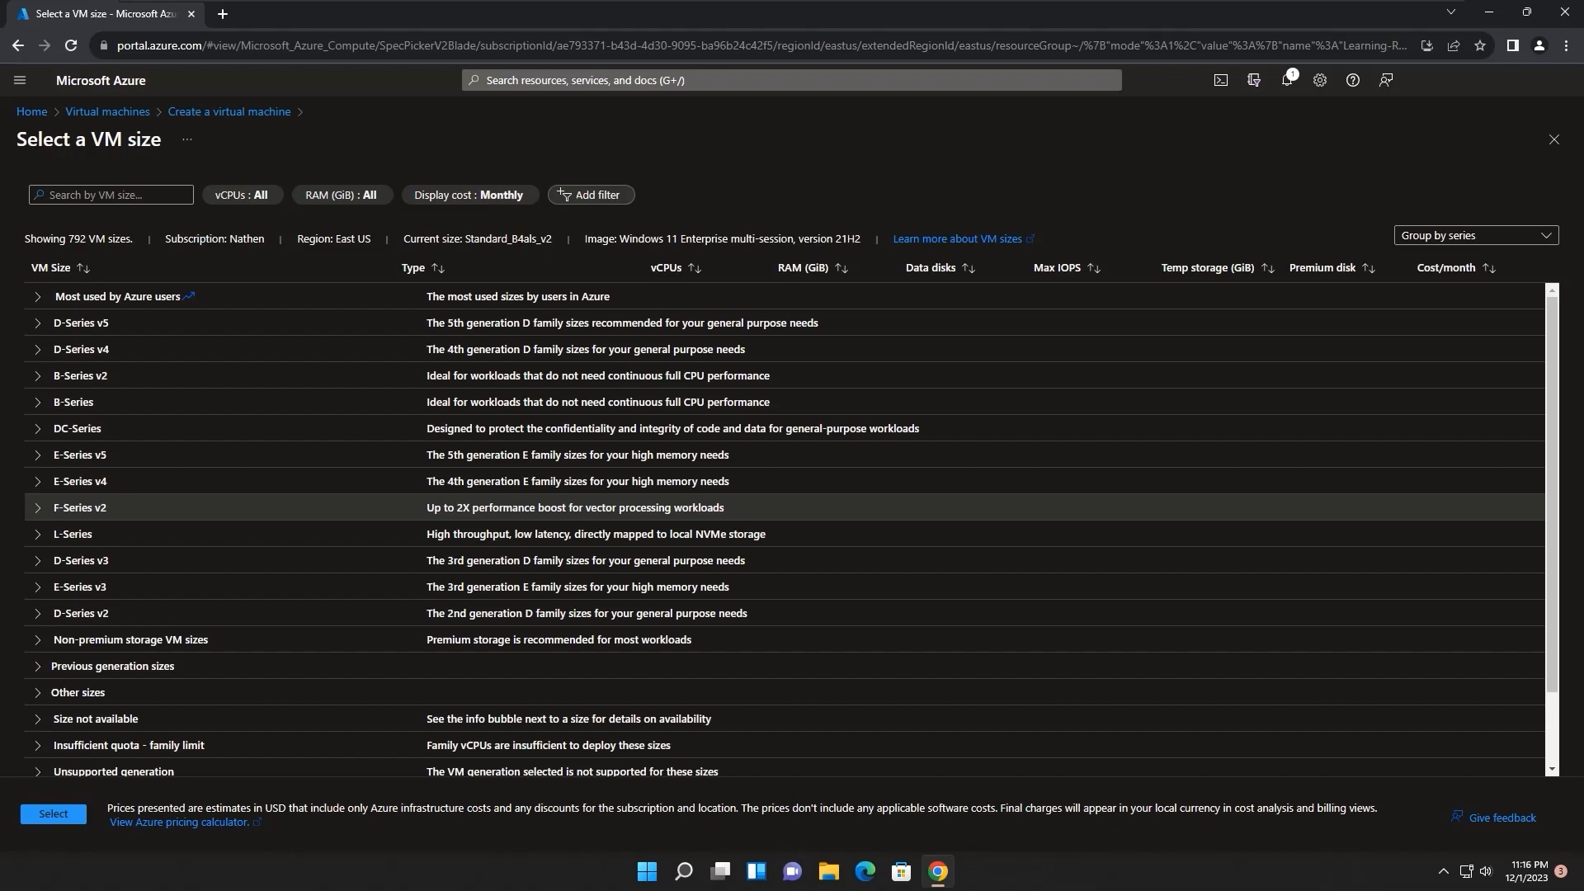
{"action": "left_click", "coordinate": [80, 505]}
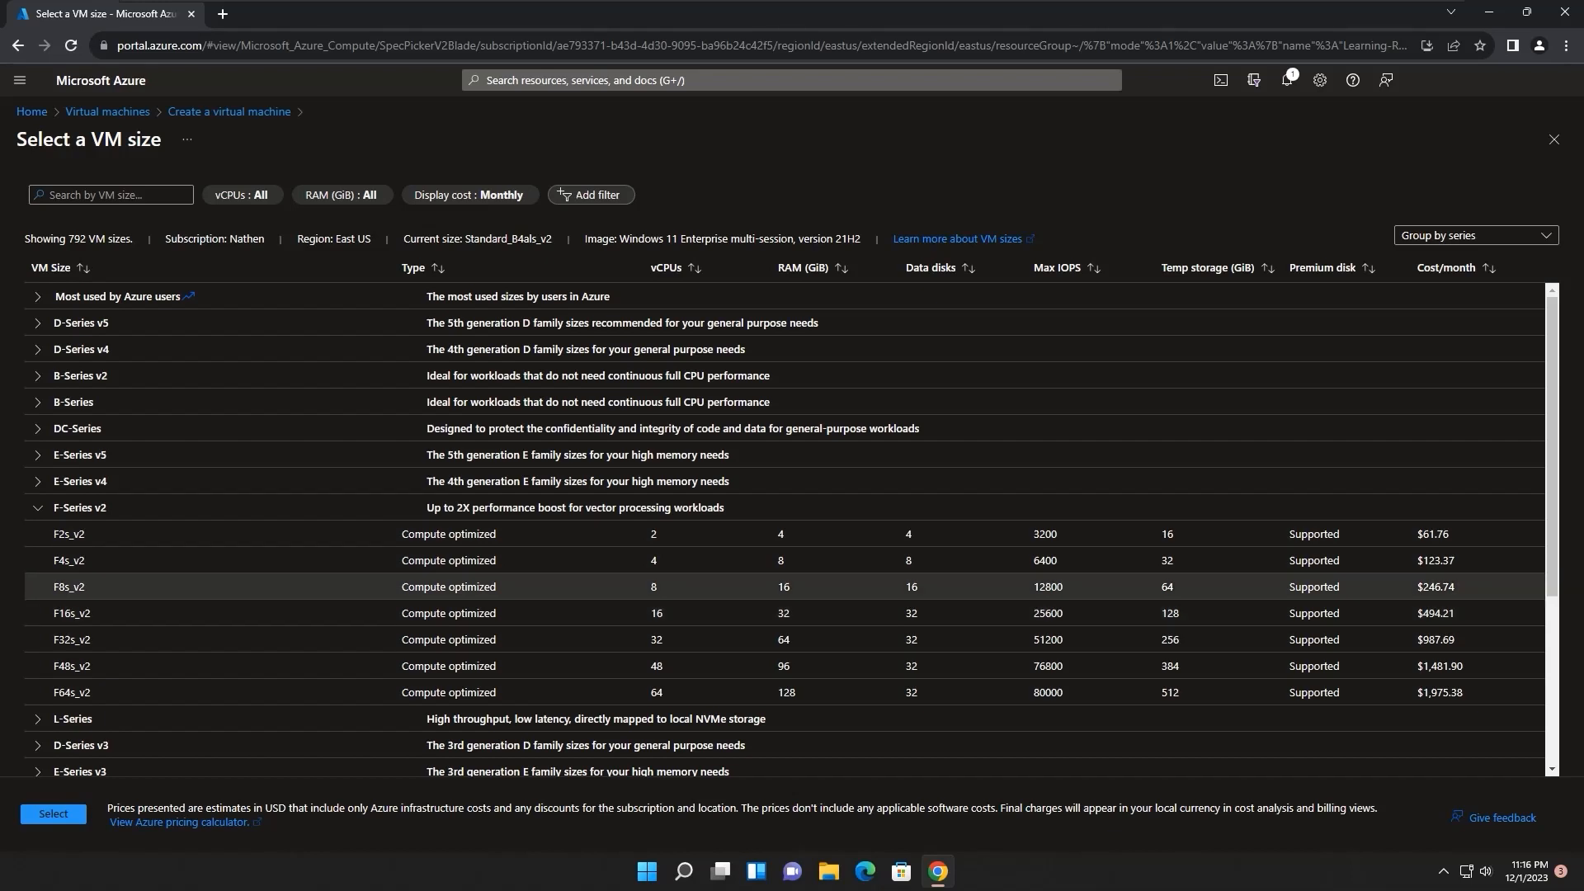
{"action": "left_click", "coordinate": [80, 508]}
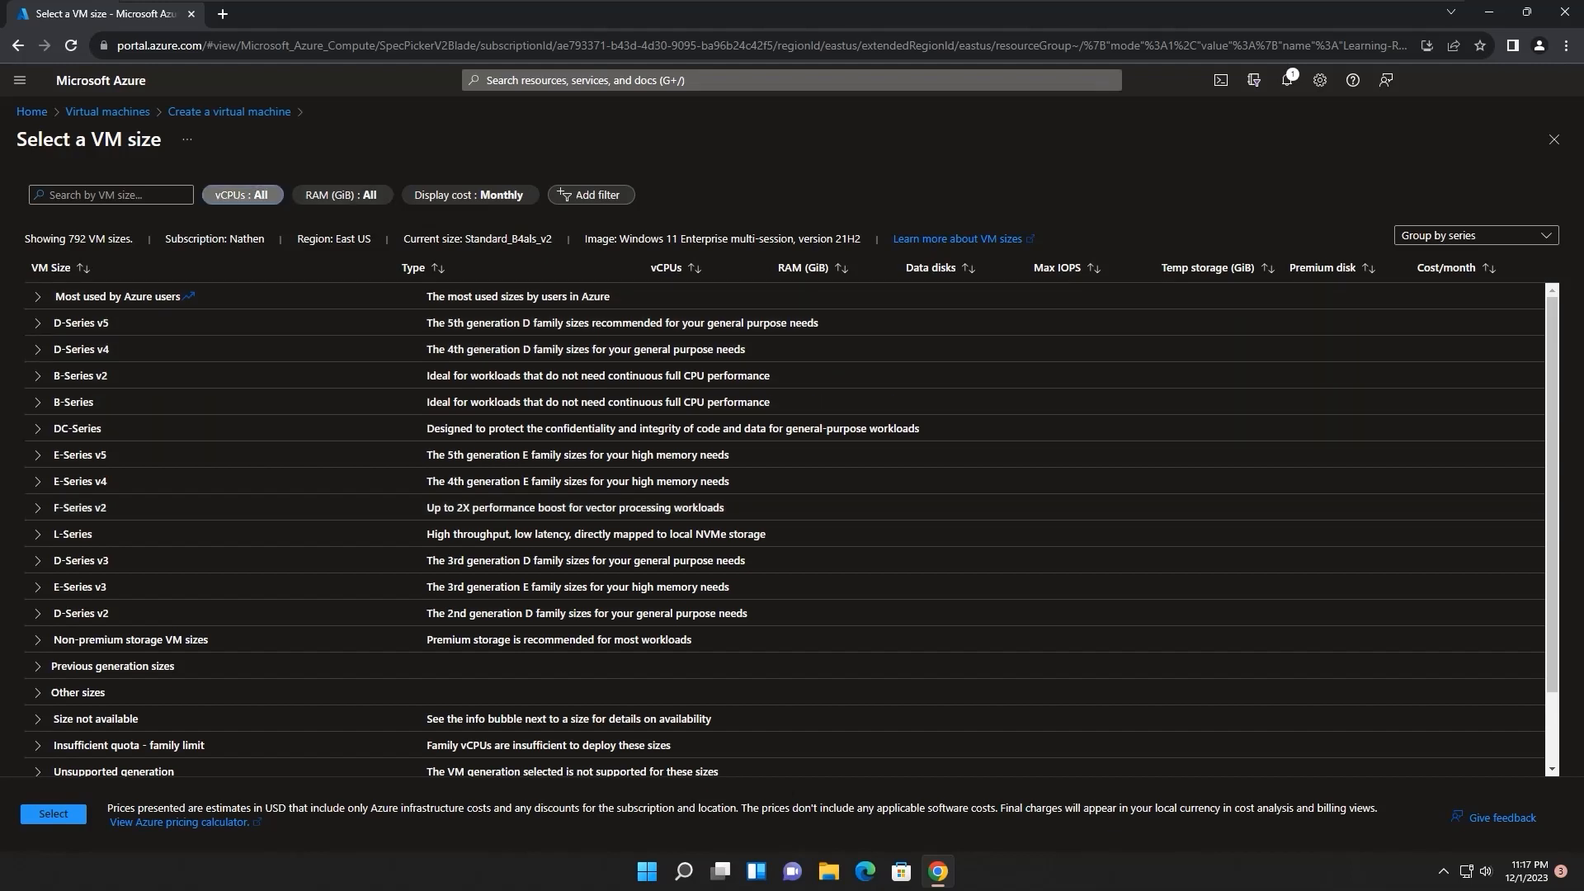
Filter the VM sizes to those with 2 vCPUs and 8 GiB of RAM
{"action": "left_click", "coordinate": [241, 195]}
{"action": "left_click", "coordinate": [228, 297]}
{"action": "left_click", "coordinate": [251, 417]}
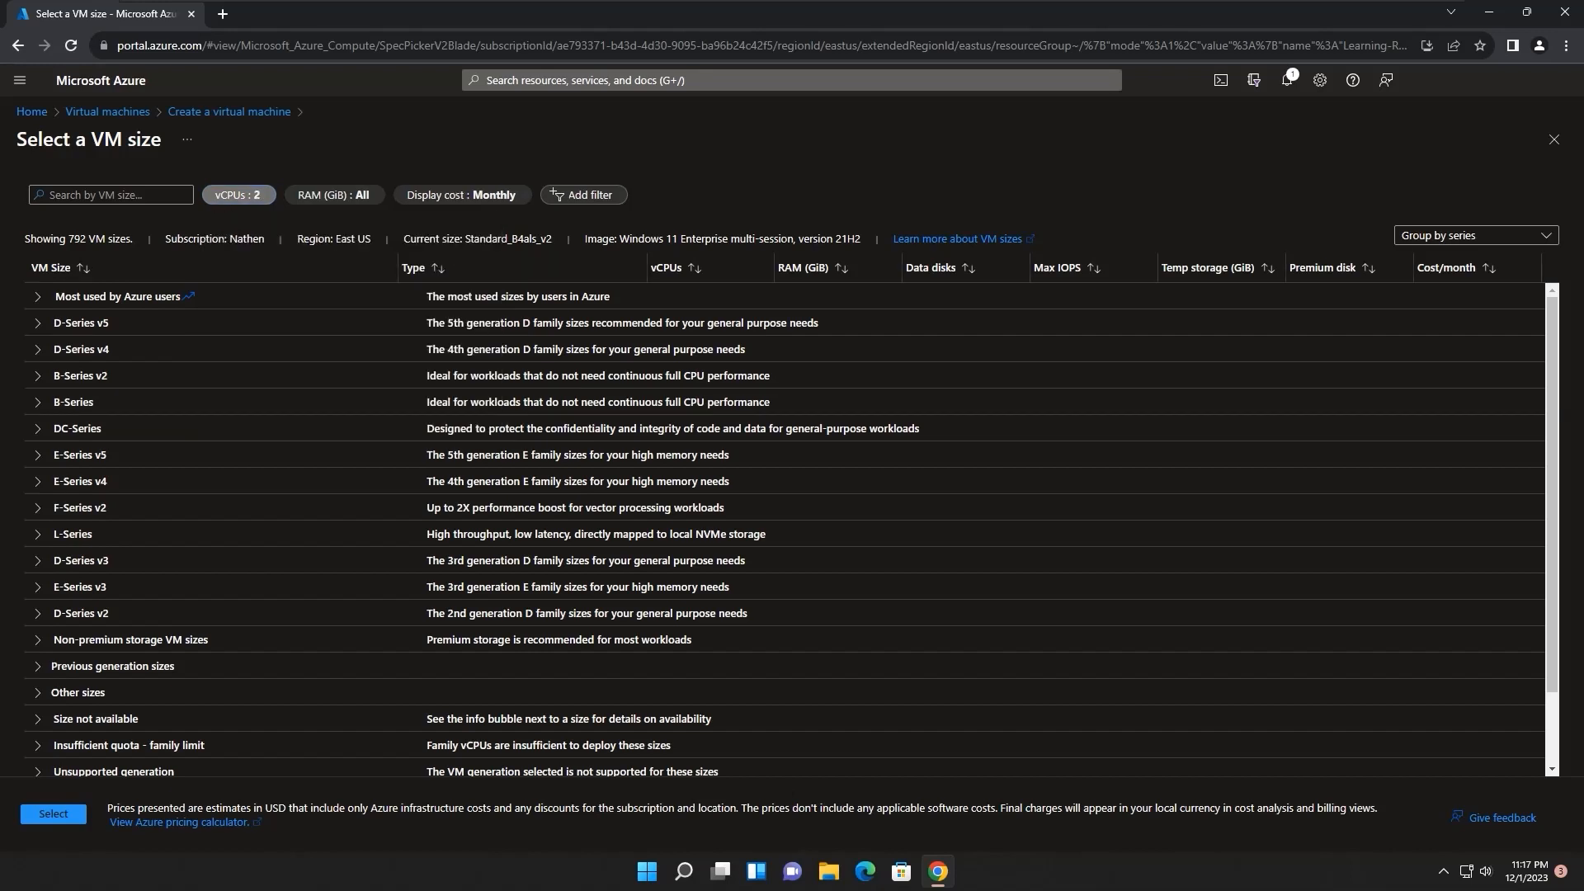
{"action": "left_click", "coordinate": [333, 194]}
{"action": "left_click", "coordinate": [312, 318]}
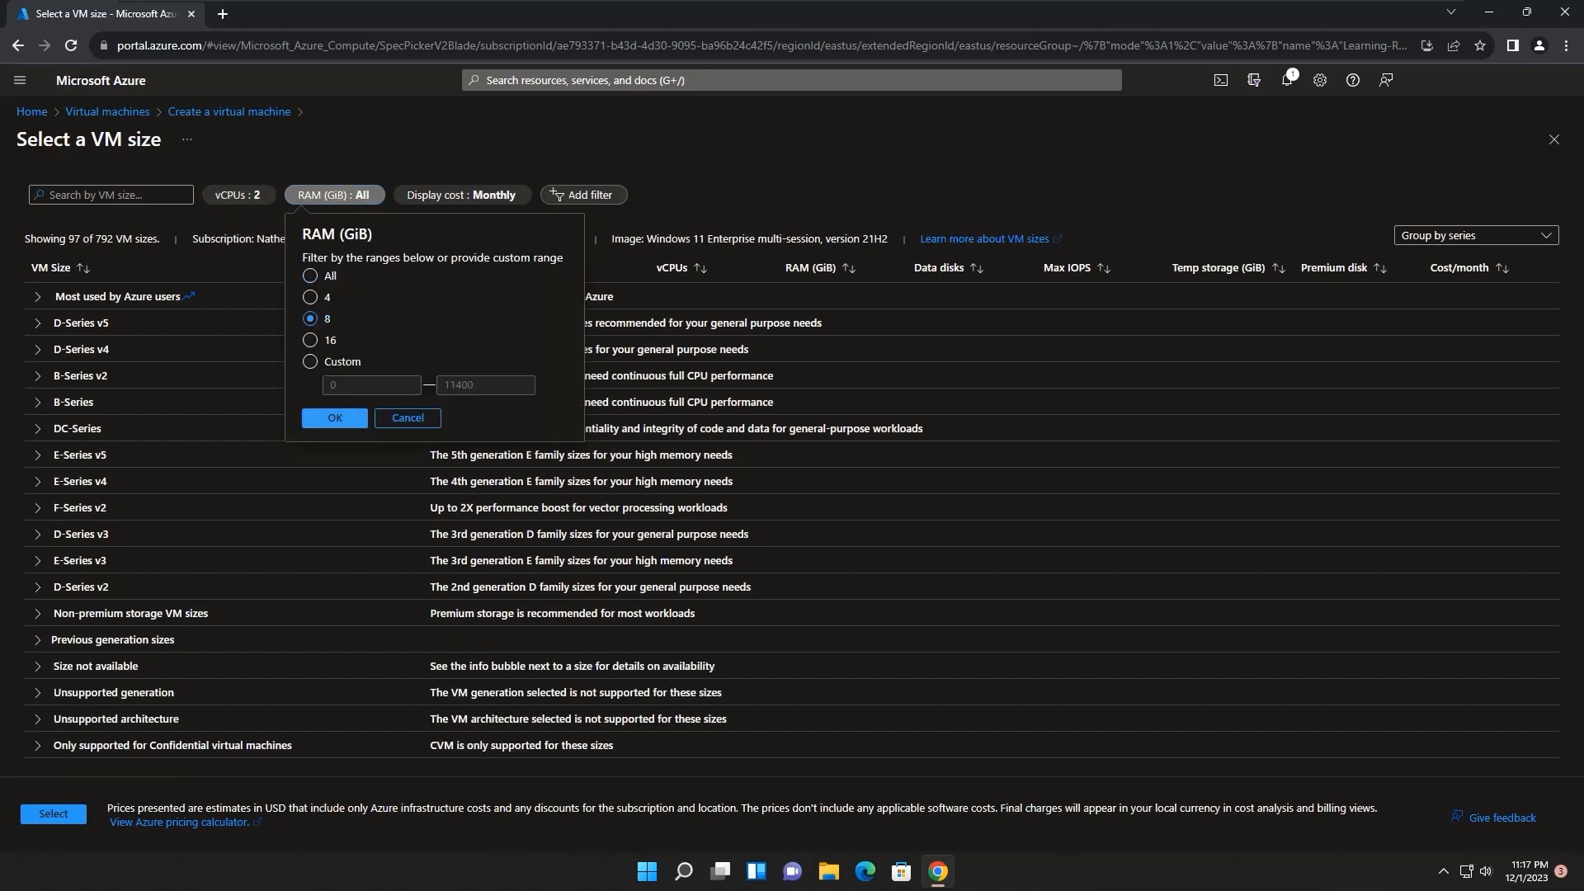
{"action": "left_click", "coordinate": [334, 417]}
Choose the D2ads_v5 size from D-Series v5 and apply it to the virtual machine
{"action": "left_click", "coordinate": [38, 324]}
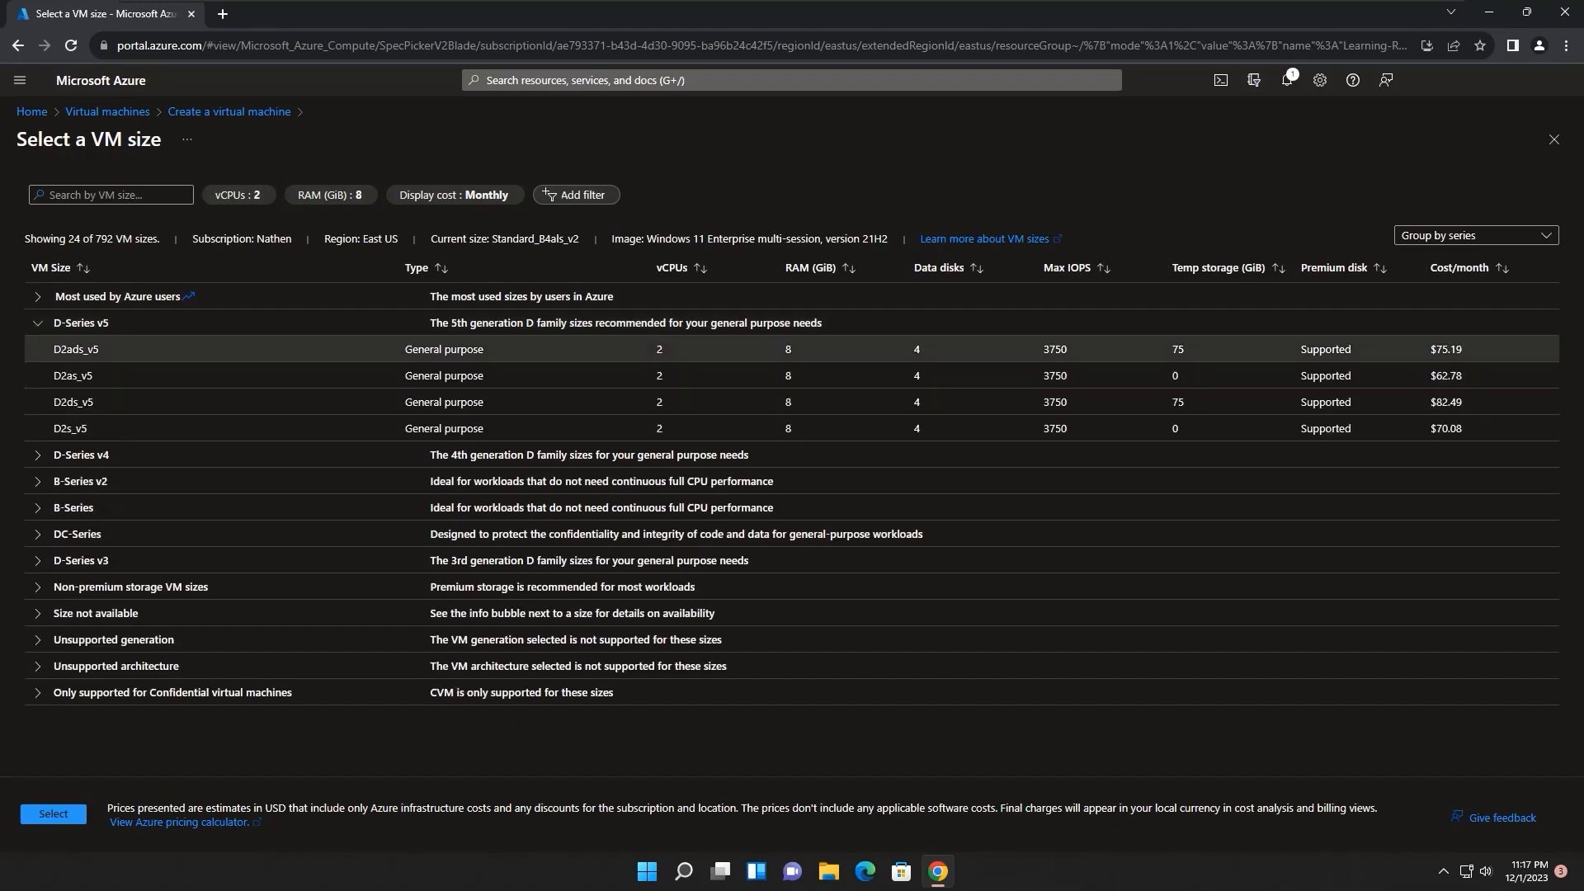
{"action": "double_click", "coordinate": [1449, 350]}
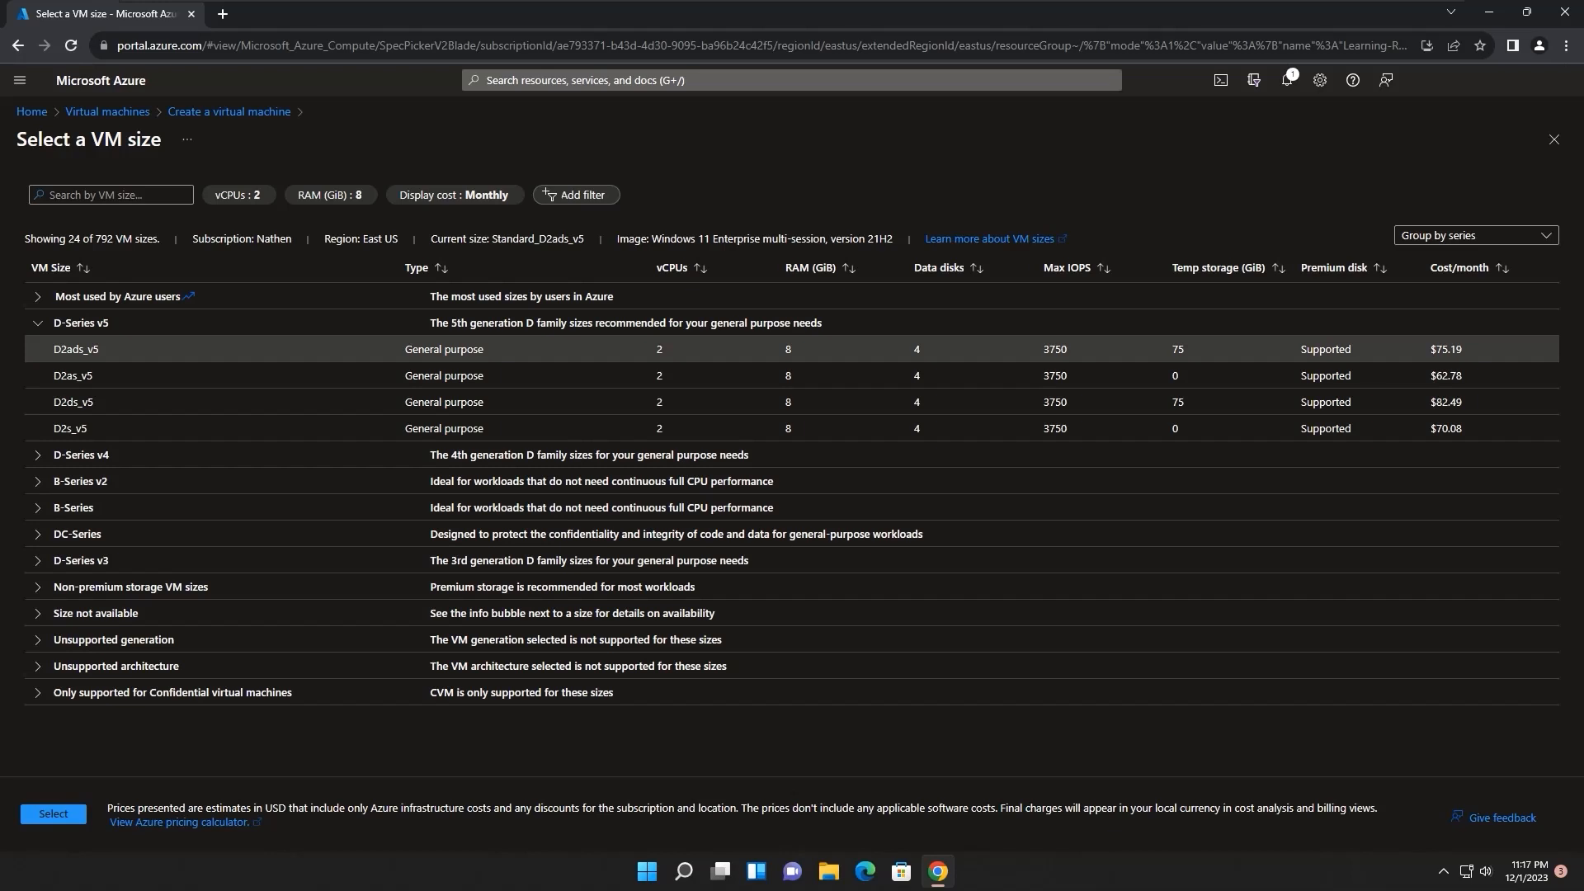
{"action": "left_click", "coordinate": [53, 814]}
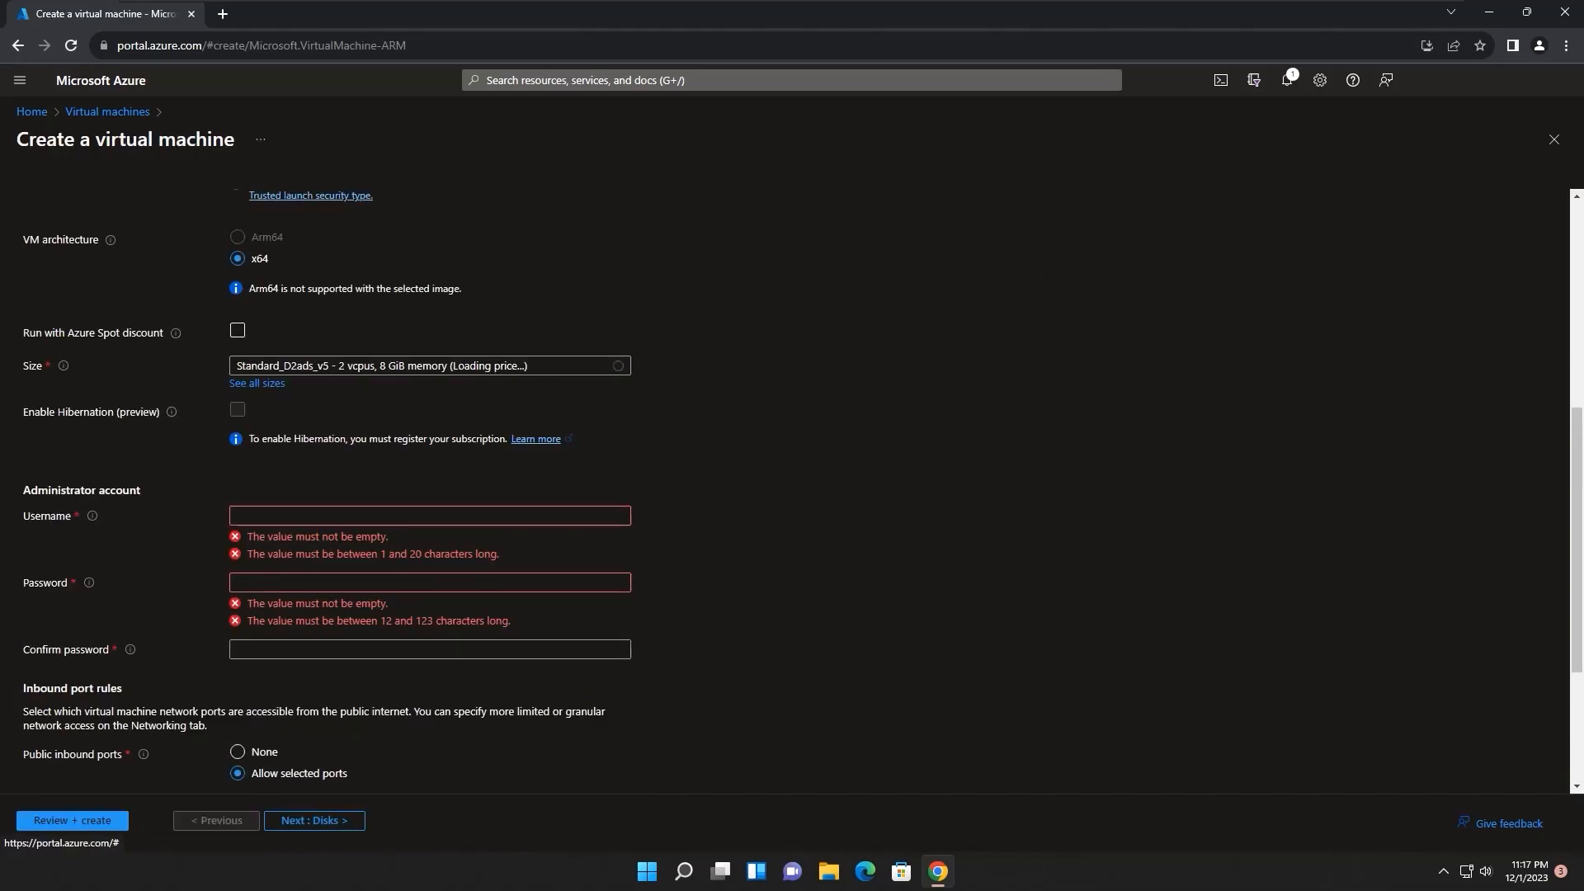
{"action": "scroll", "coordinate": [784, 491], "scroll_direction": "down", "scroll_amount": 3}
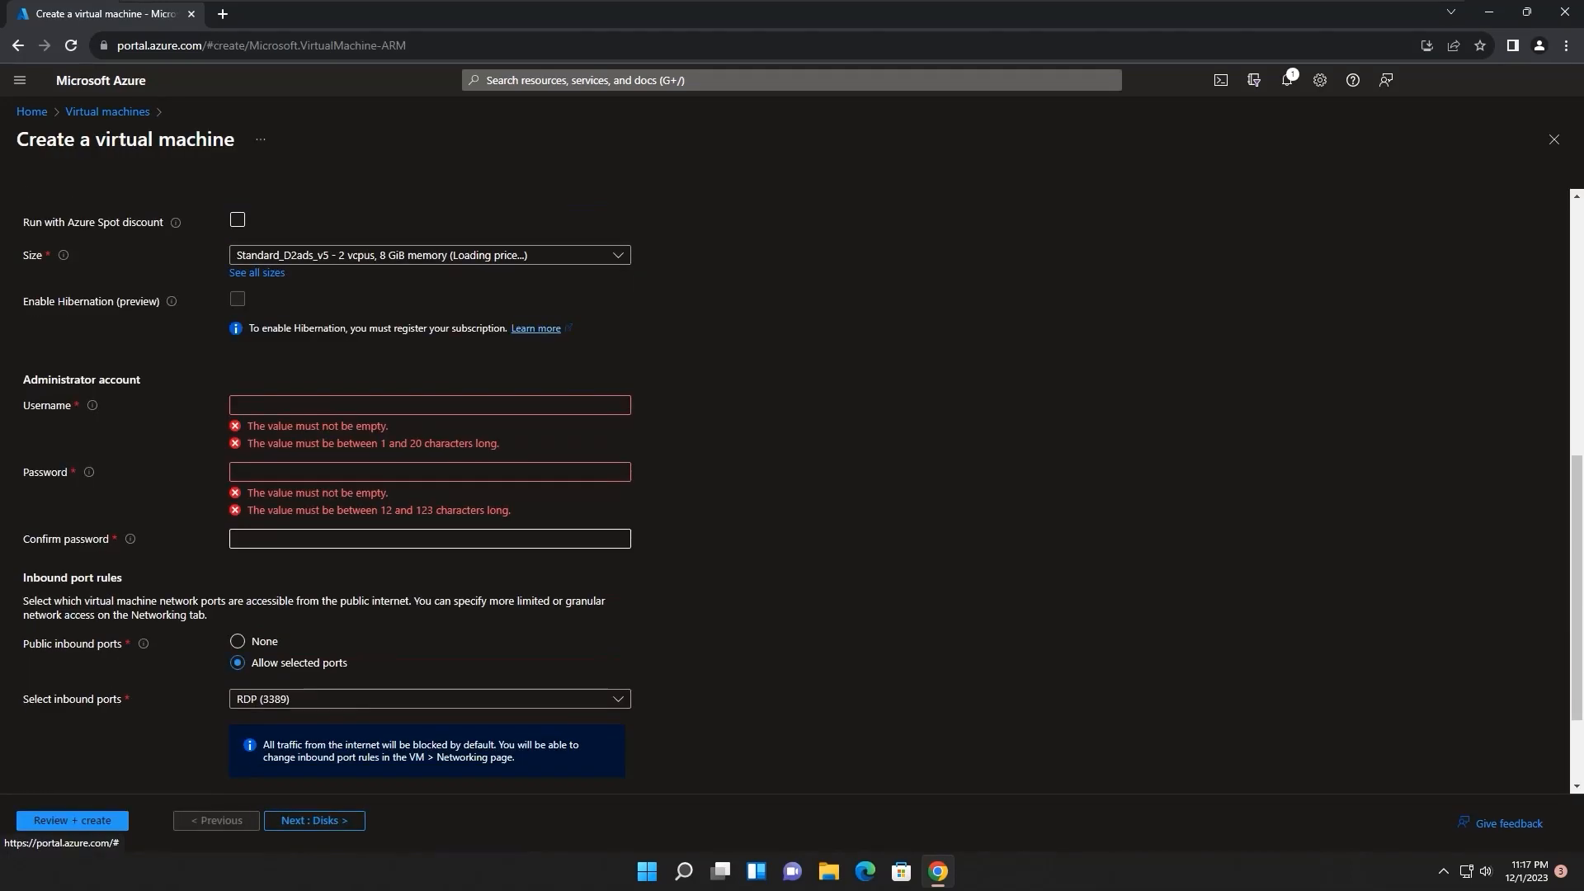
Set the administrator account username to testuser, then enter and confirm the account password
{"action": "left_click", "coordinate": [430, 405]}
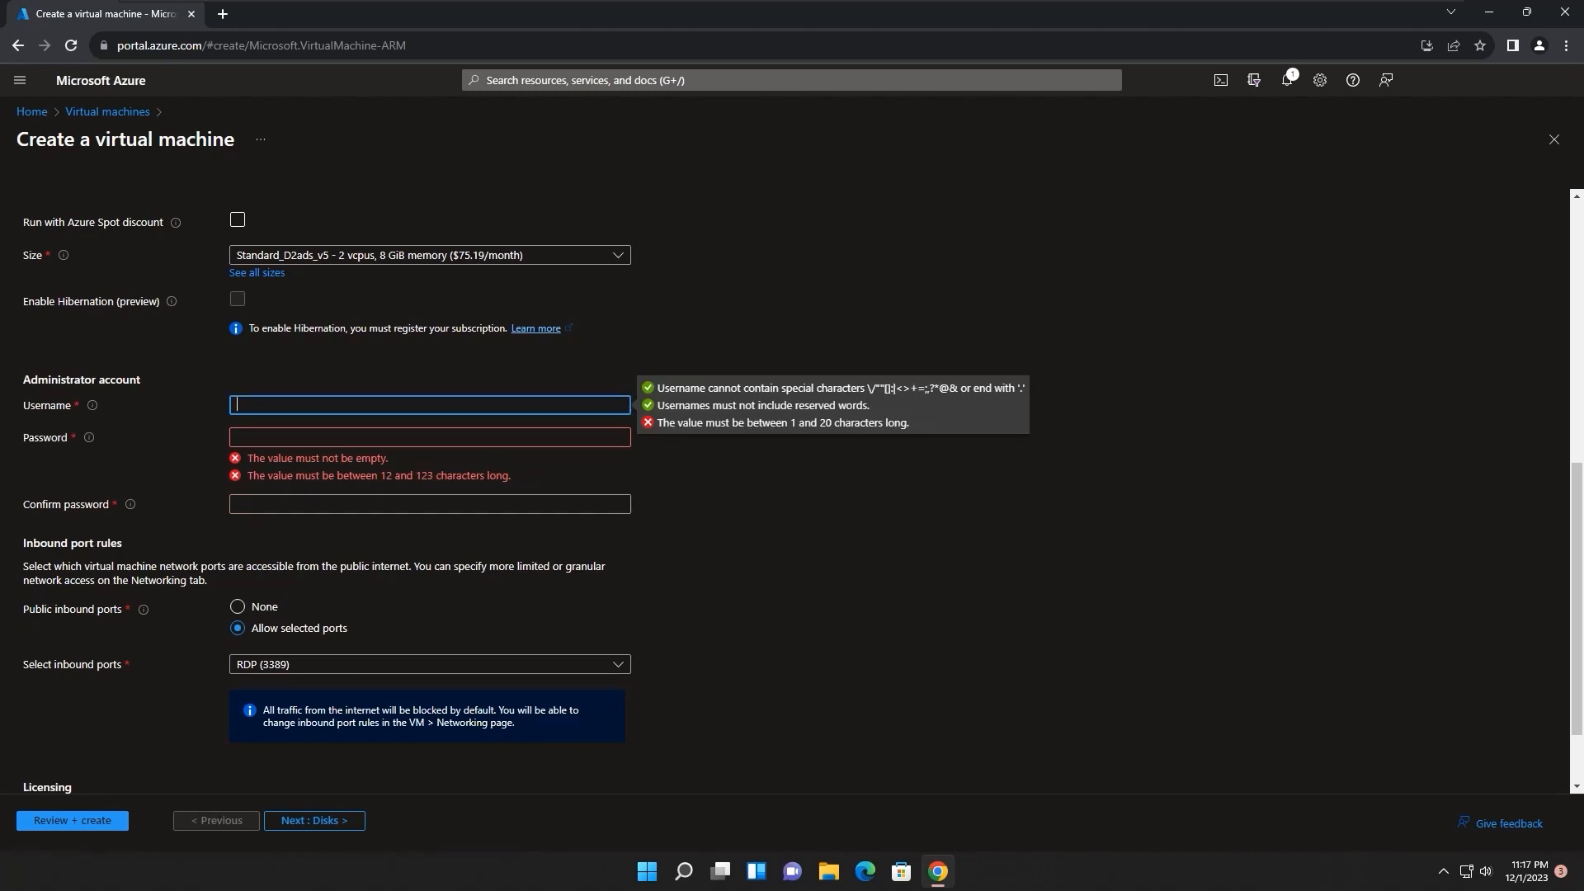
{"action": "type", "text": "testuser"}
{"action": "key", "text": "Tab"}
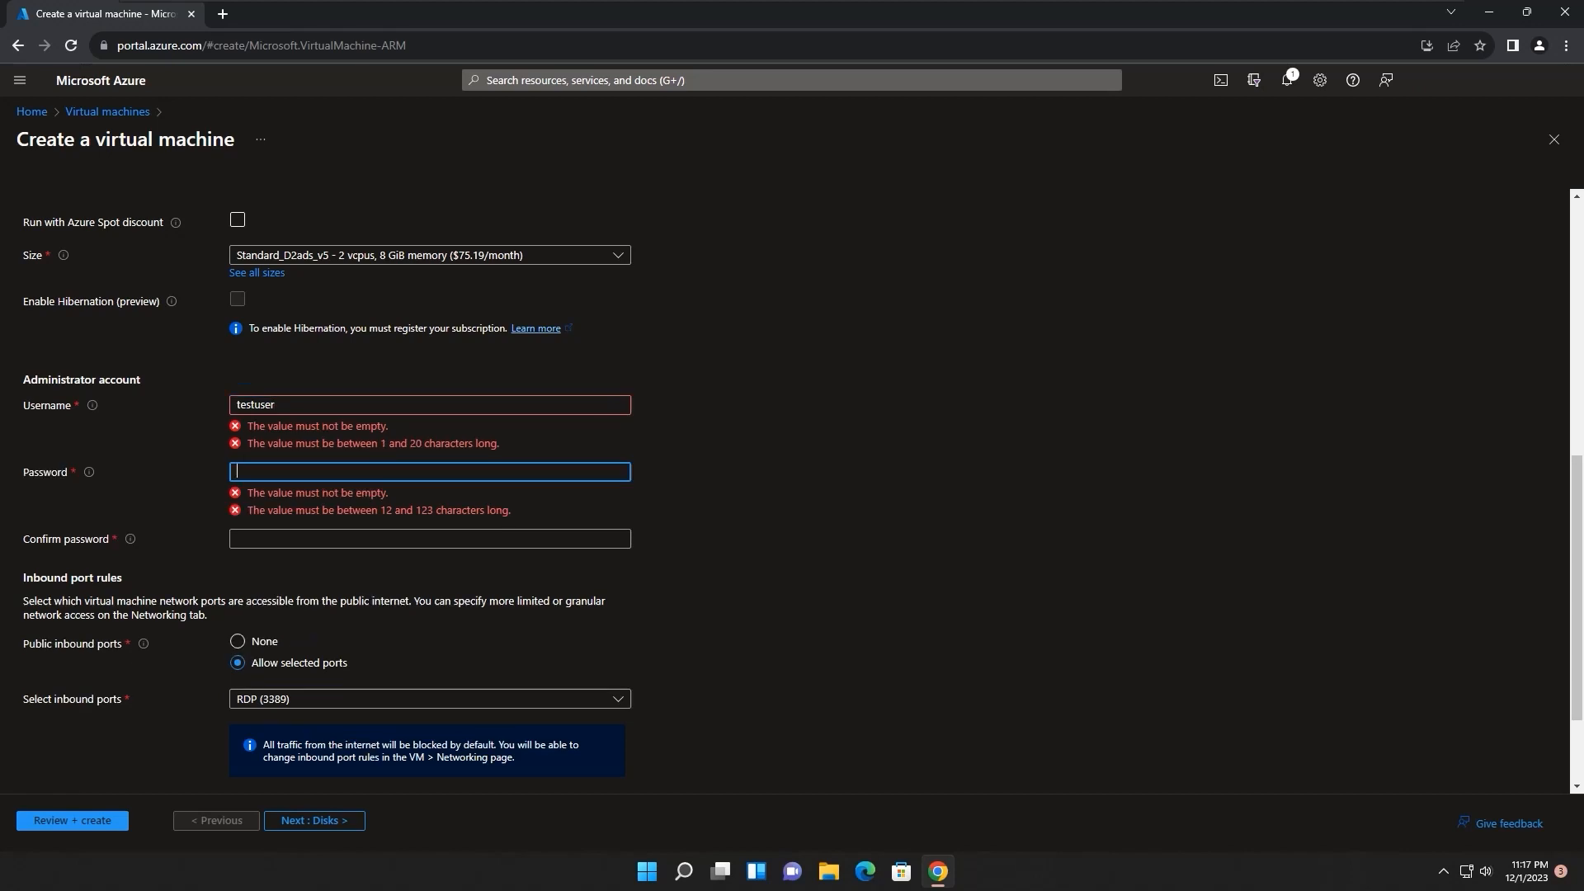
{"action": "type", "text": "•••••••"}
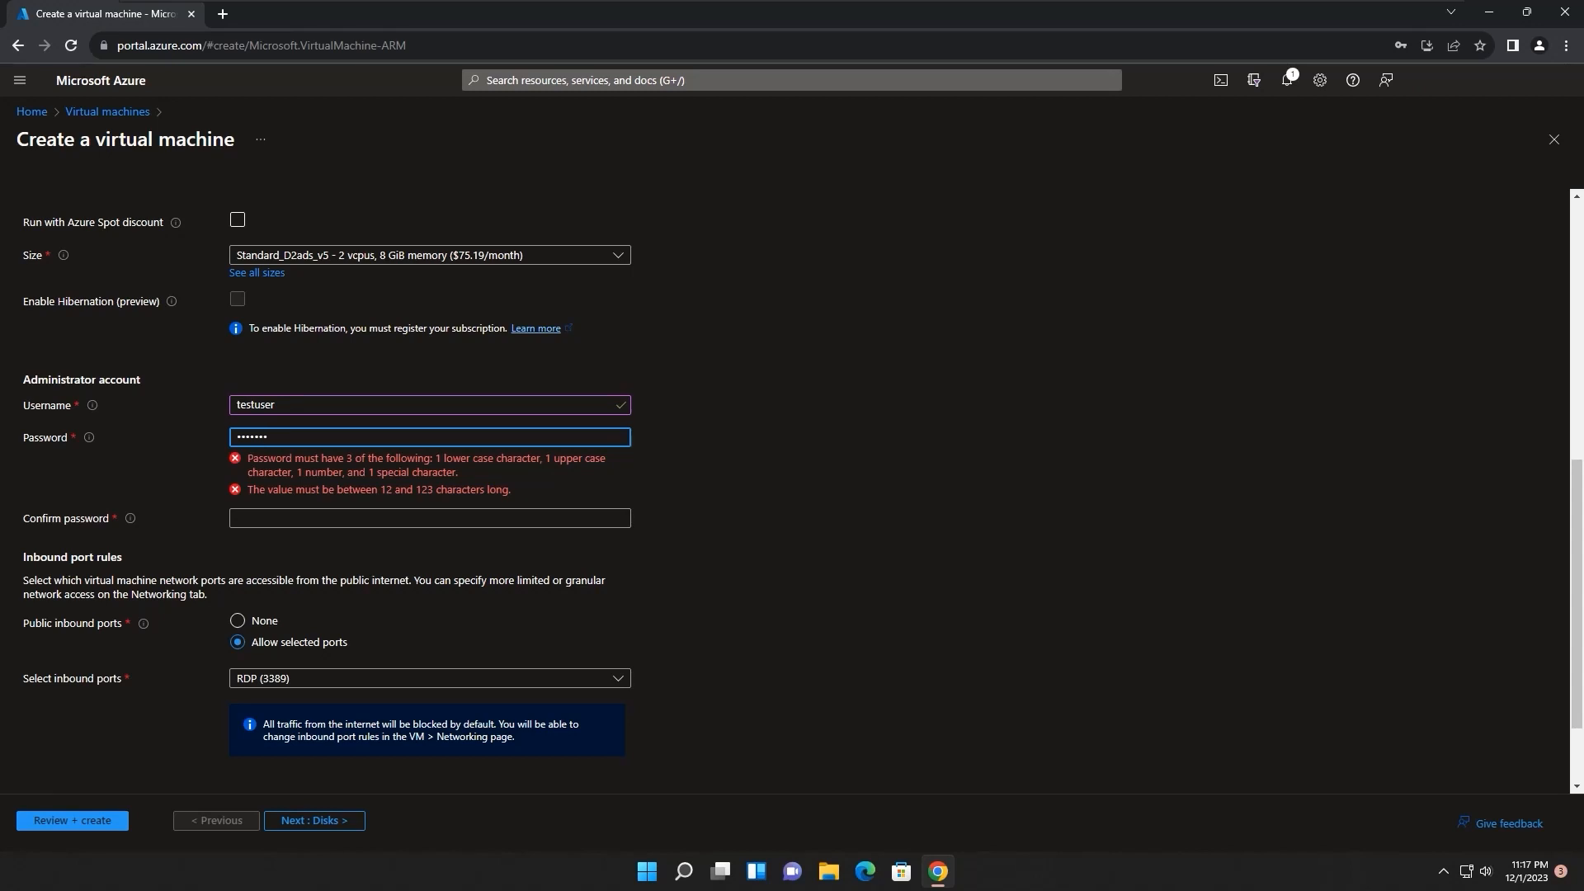
{"action": "left_click", "coordinate": [455, 472]}
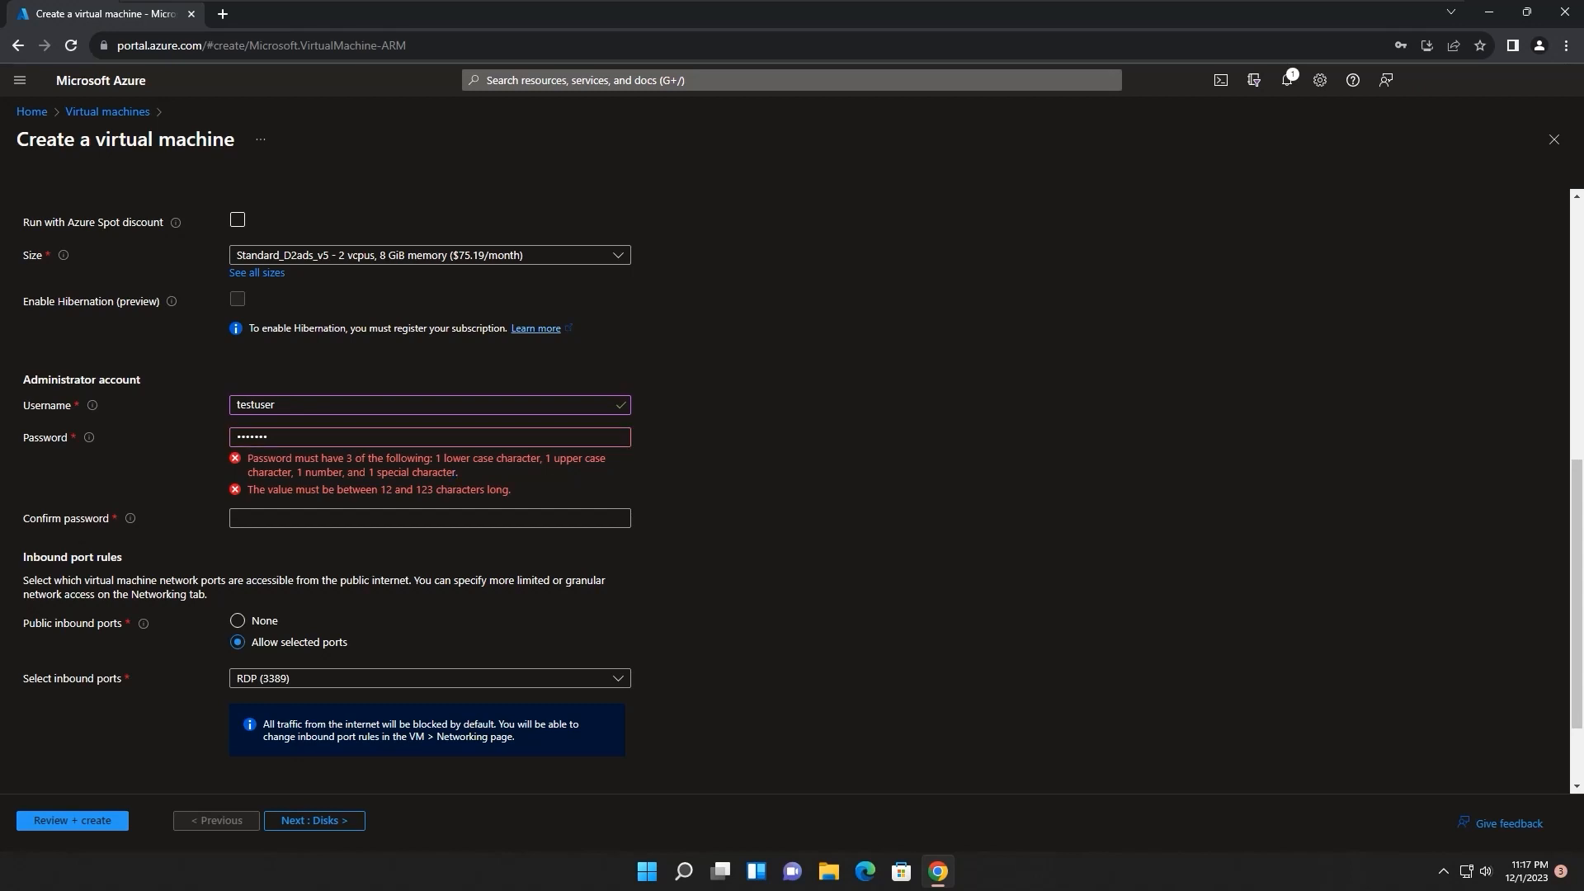
{"action": "key", "text": "shift+Tab"}
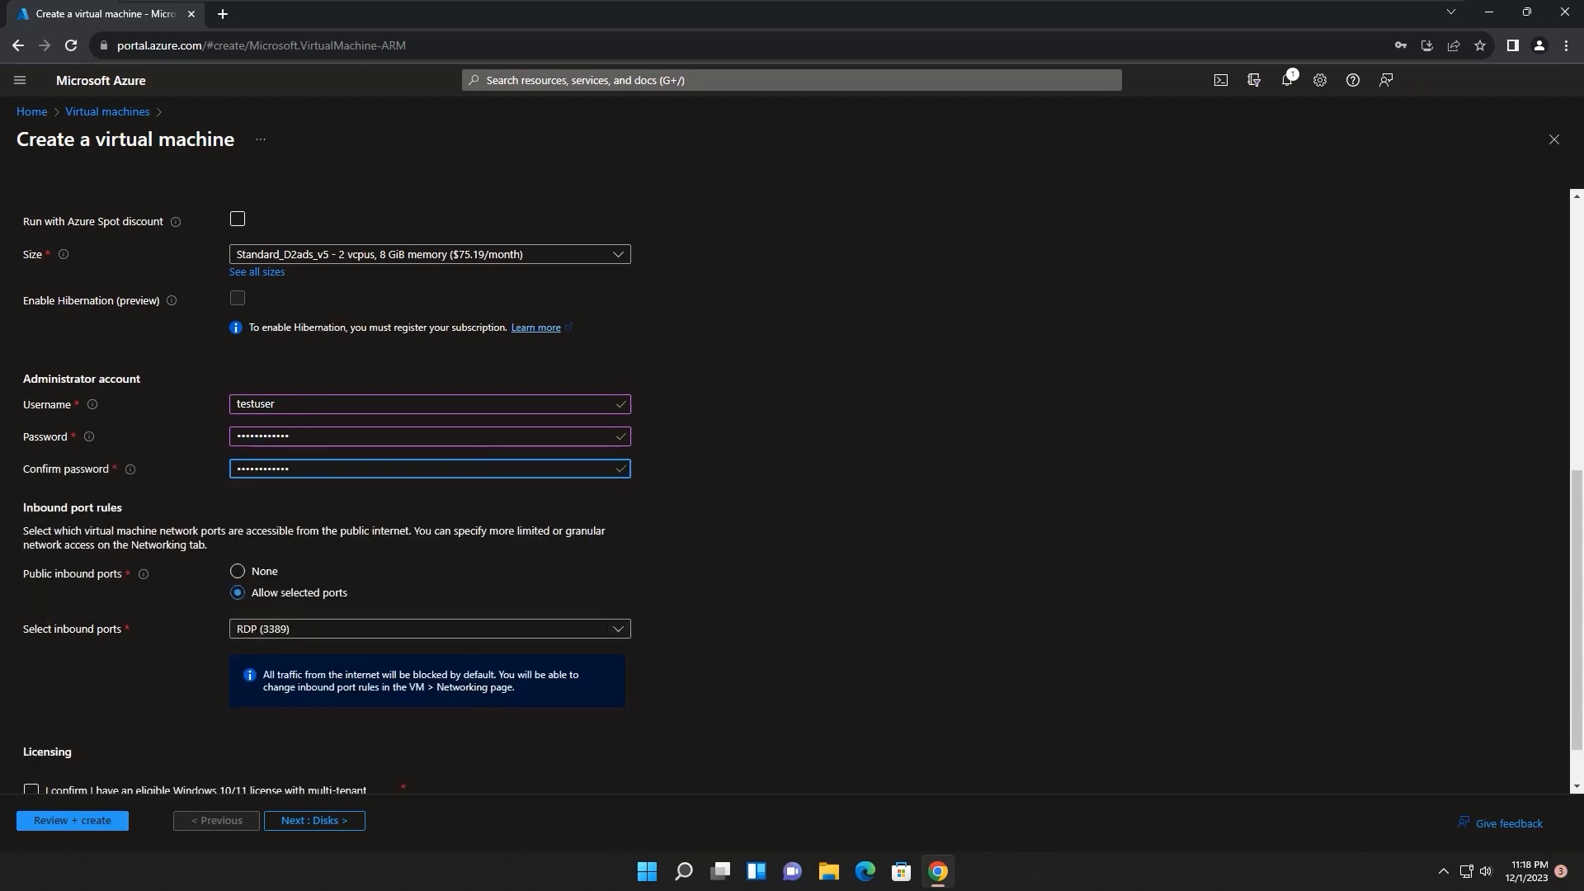
Confirm having an eligible Windows 10/11 license with multi-tenant hosting rights and continue to the disk settings
{"action": "scroll", "coordinate": [783, 492], "scroll_direction": "down", "scroll_amount": 1}
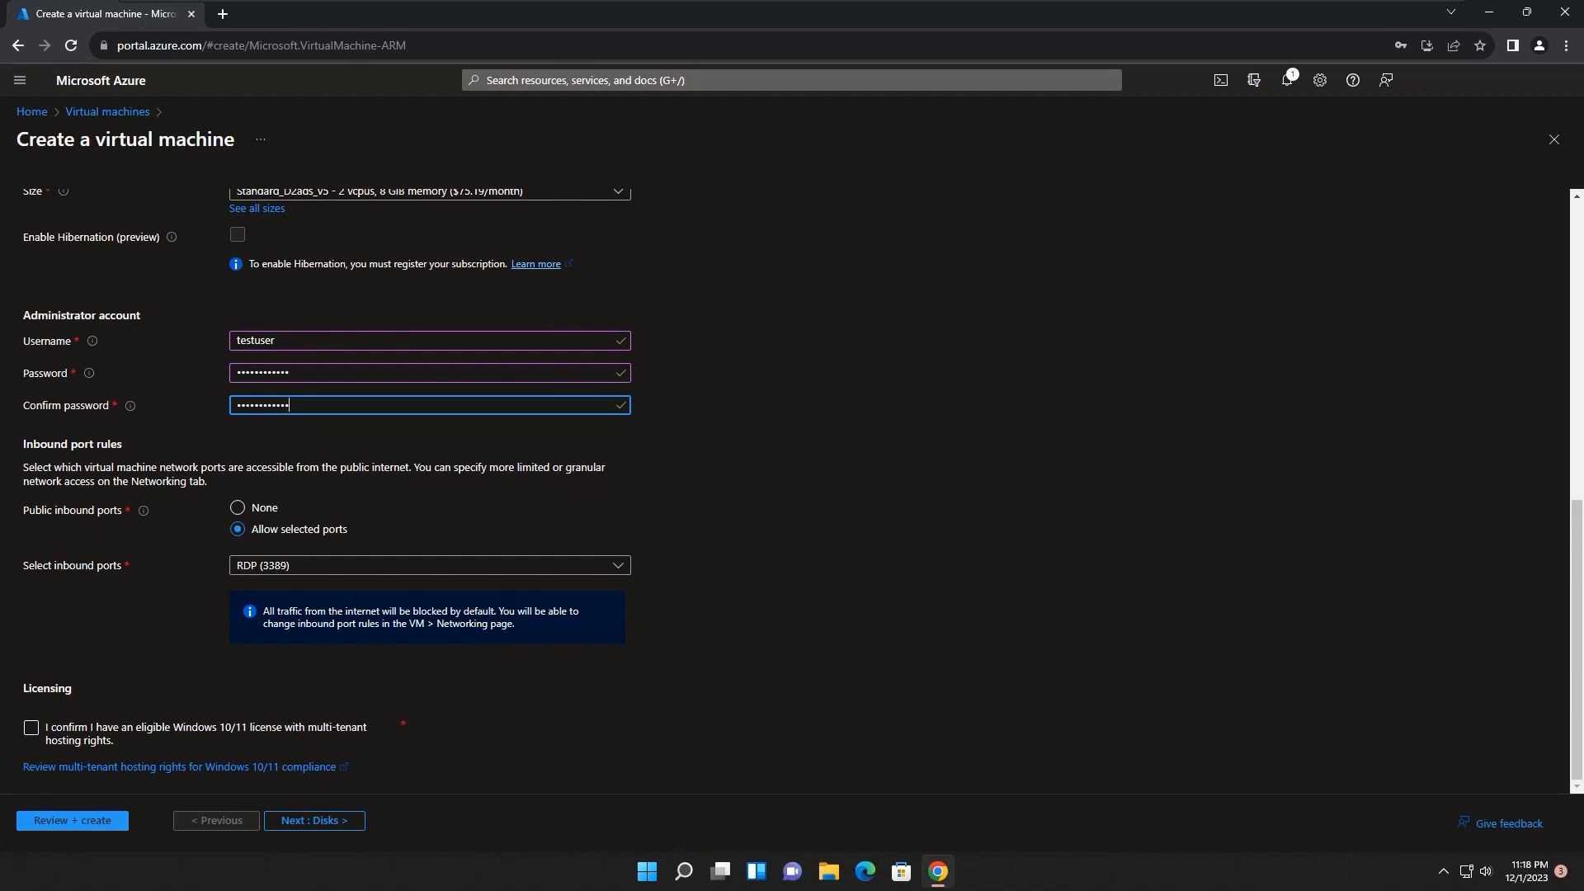
{"action": "left_click", "coordinate": [430, 565]}
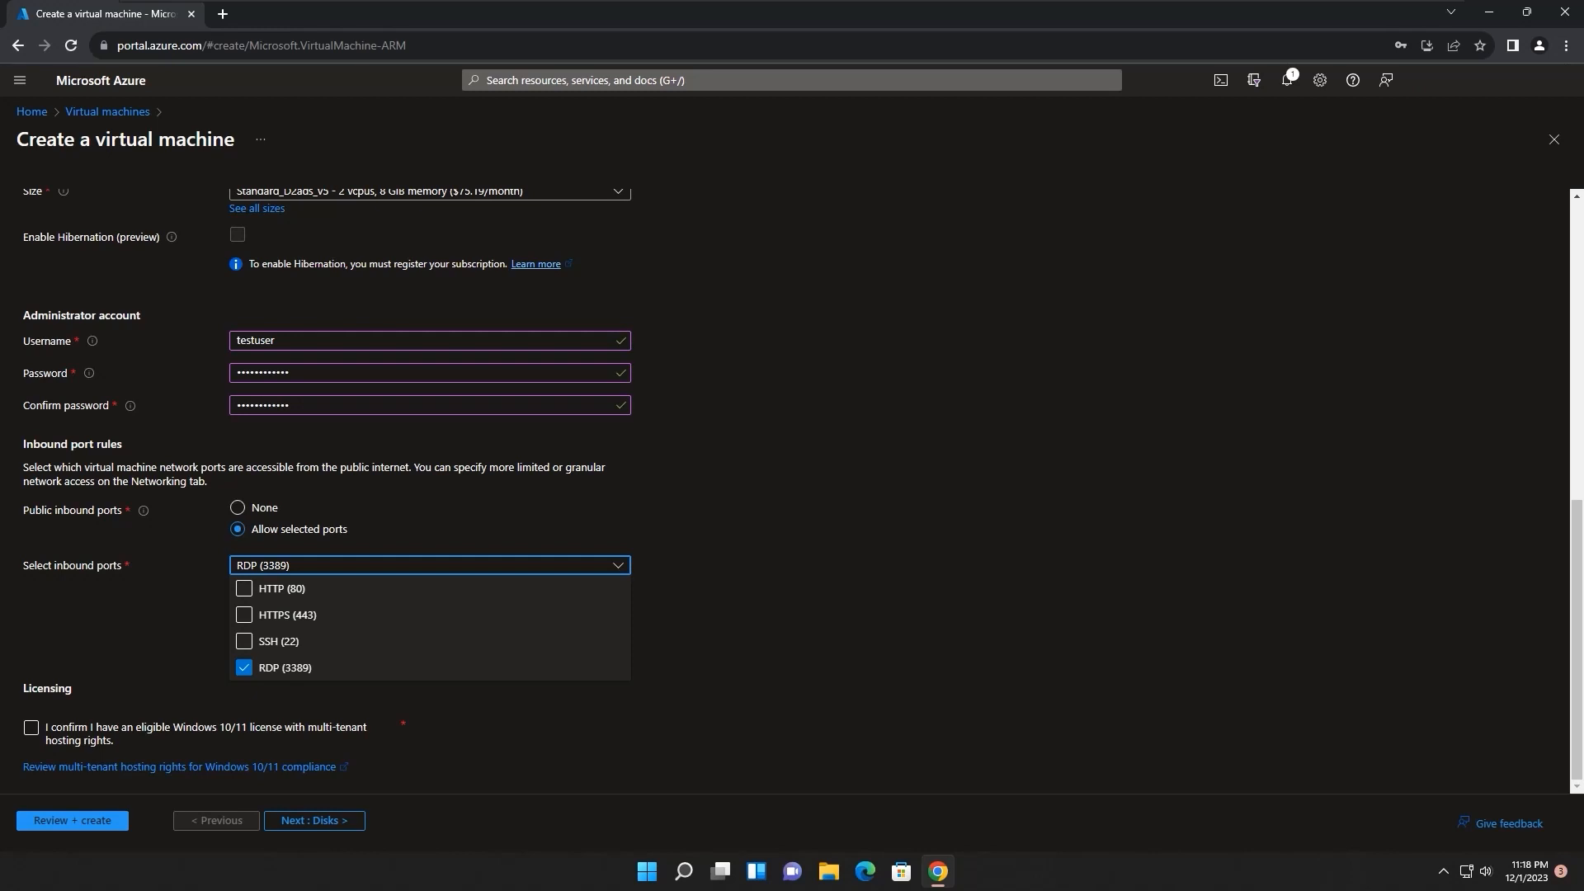
{"action": "key", "text": "Escape"}
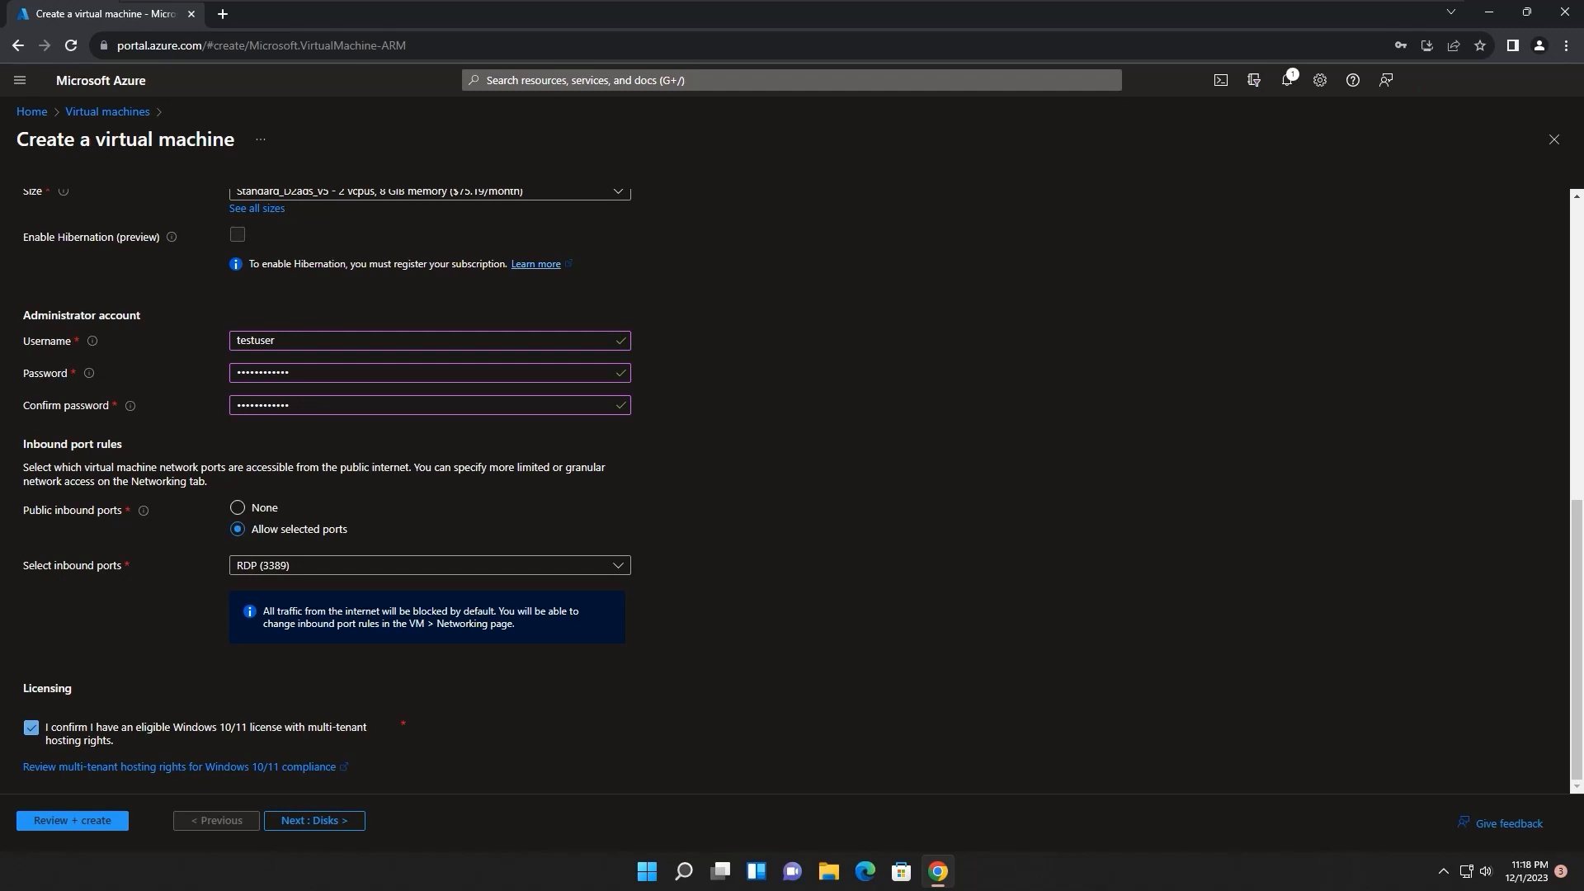
{"action": "scroll", "coordinate": [792, 487], "scroll_direction": "up", "scroll_amount": 1}
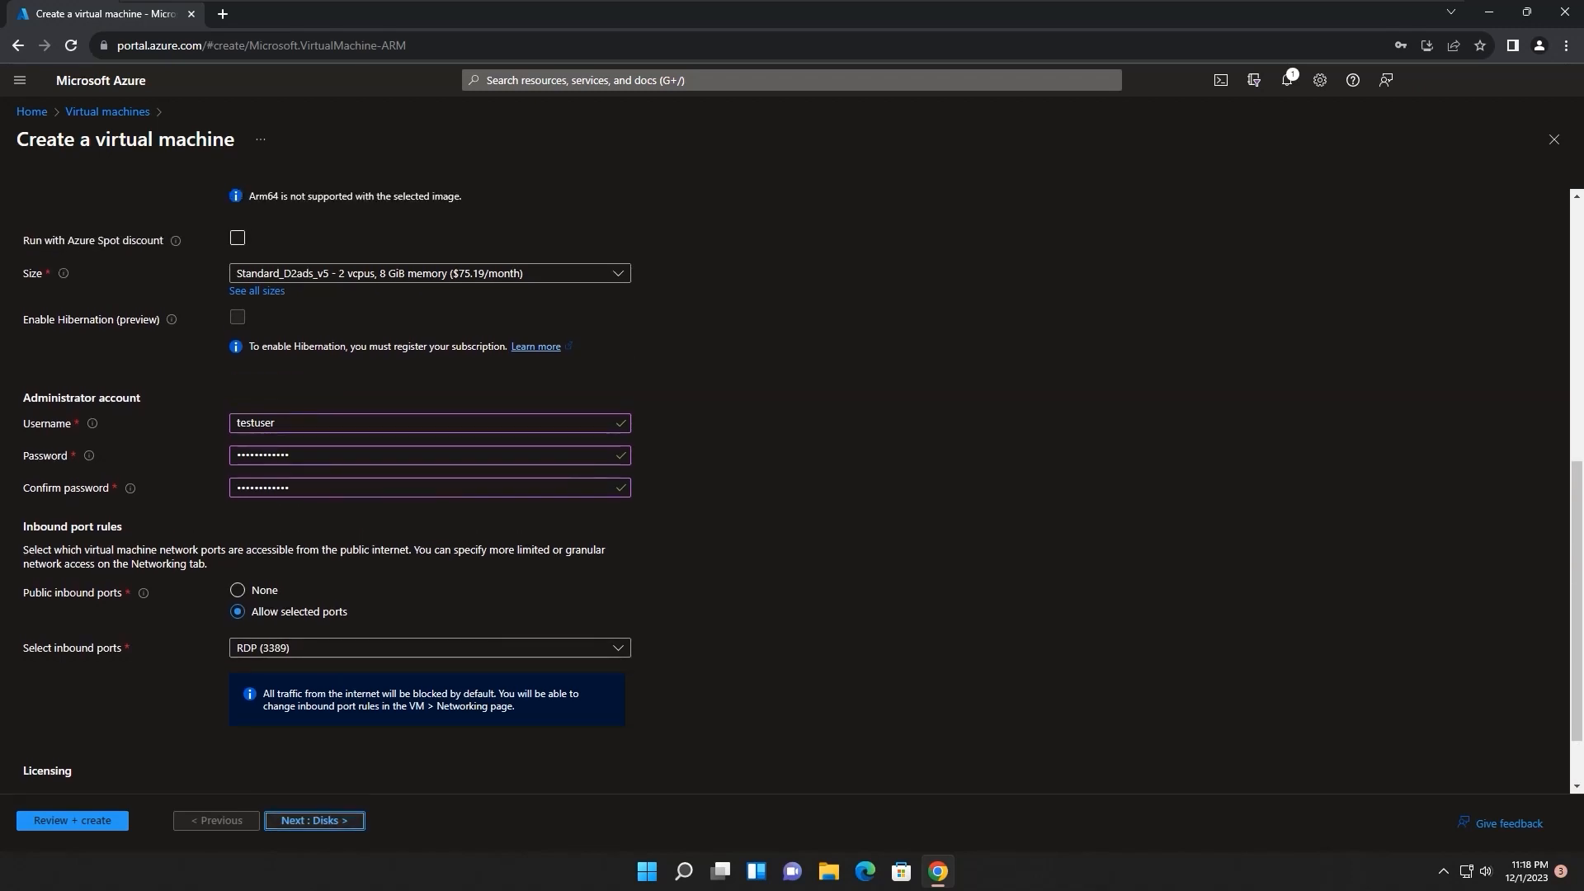
{"action": "left_click", "coordinate": [314, 820]}
{"action": "left_click", "coordinate": [1454, 283]}
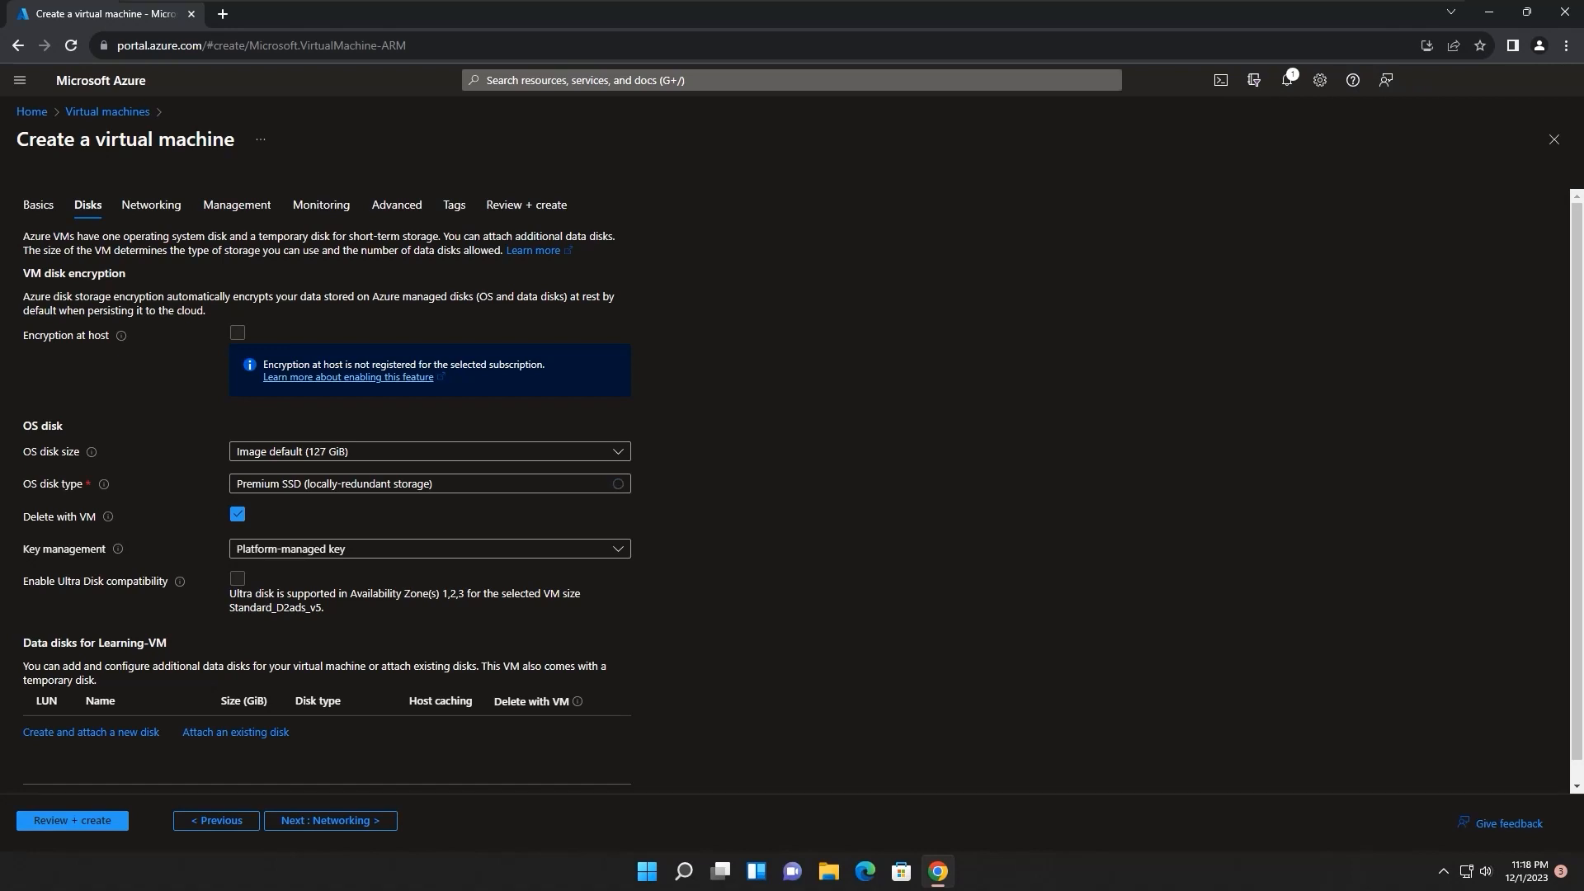
Set the OS disk type to locally-redundant Standard SSD and continue to the networking settings
{"action": "scroll", "coordinate": [792, 495], "scroll_direction": "down", "scroll_amount": 1}
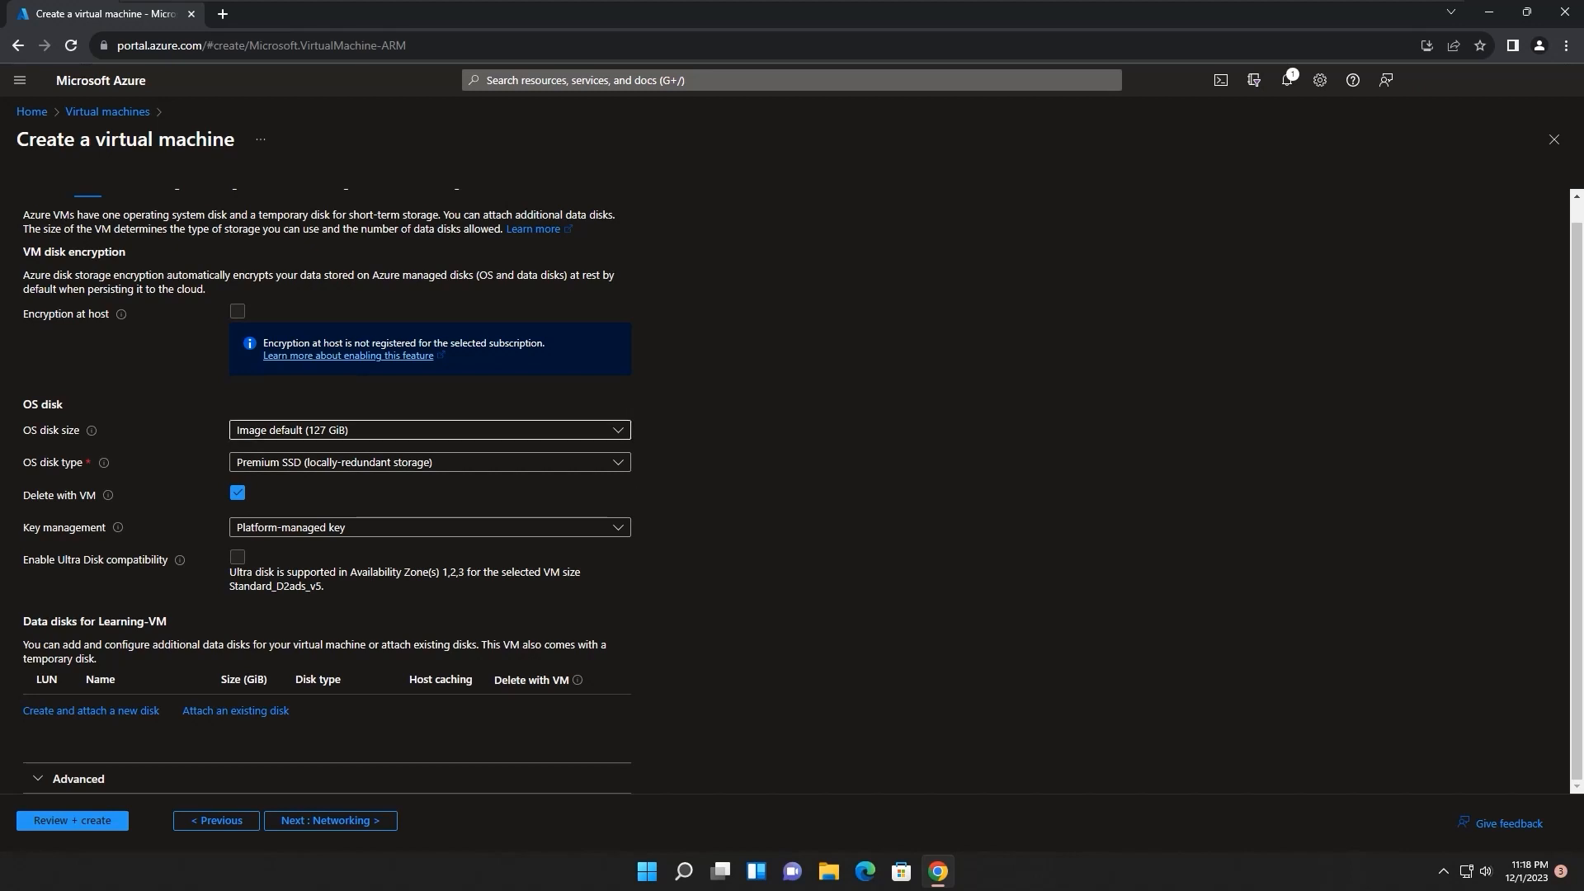
{"action": "left_click", "coordinate": [430, 430]}
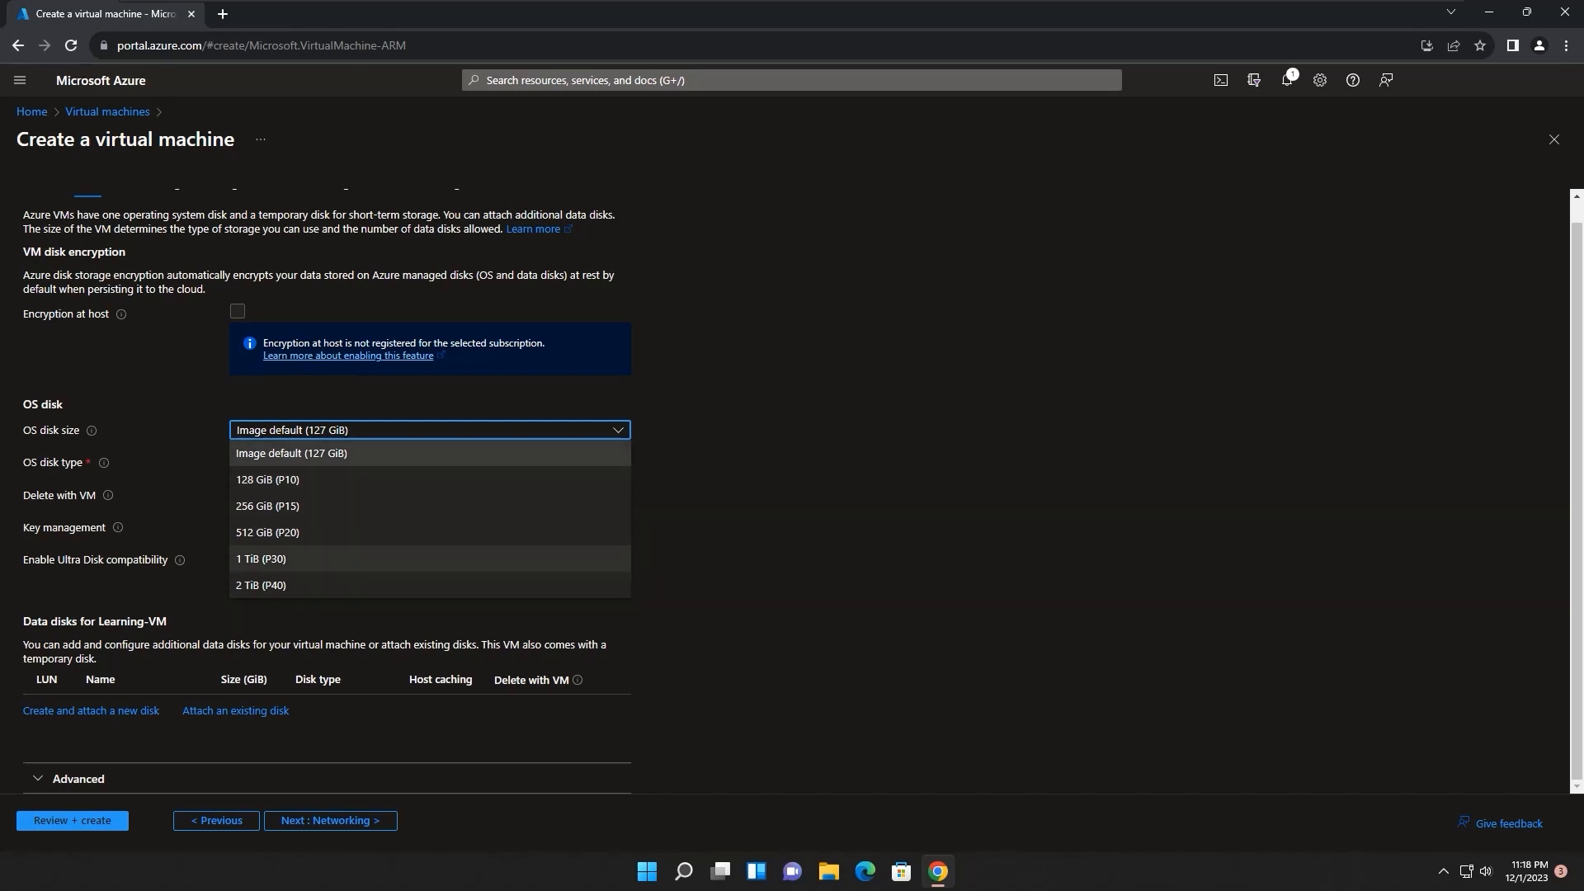
{"action": "left_click", "coordinate": [726, 511]}
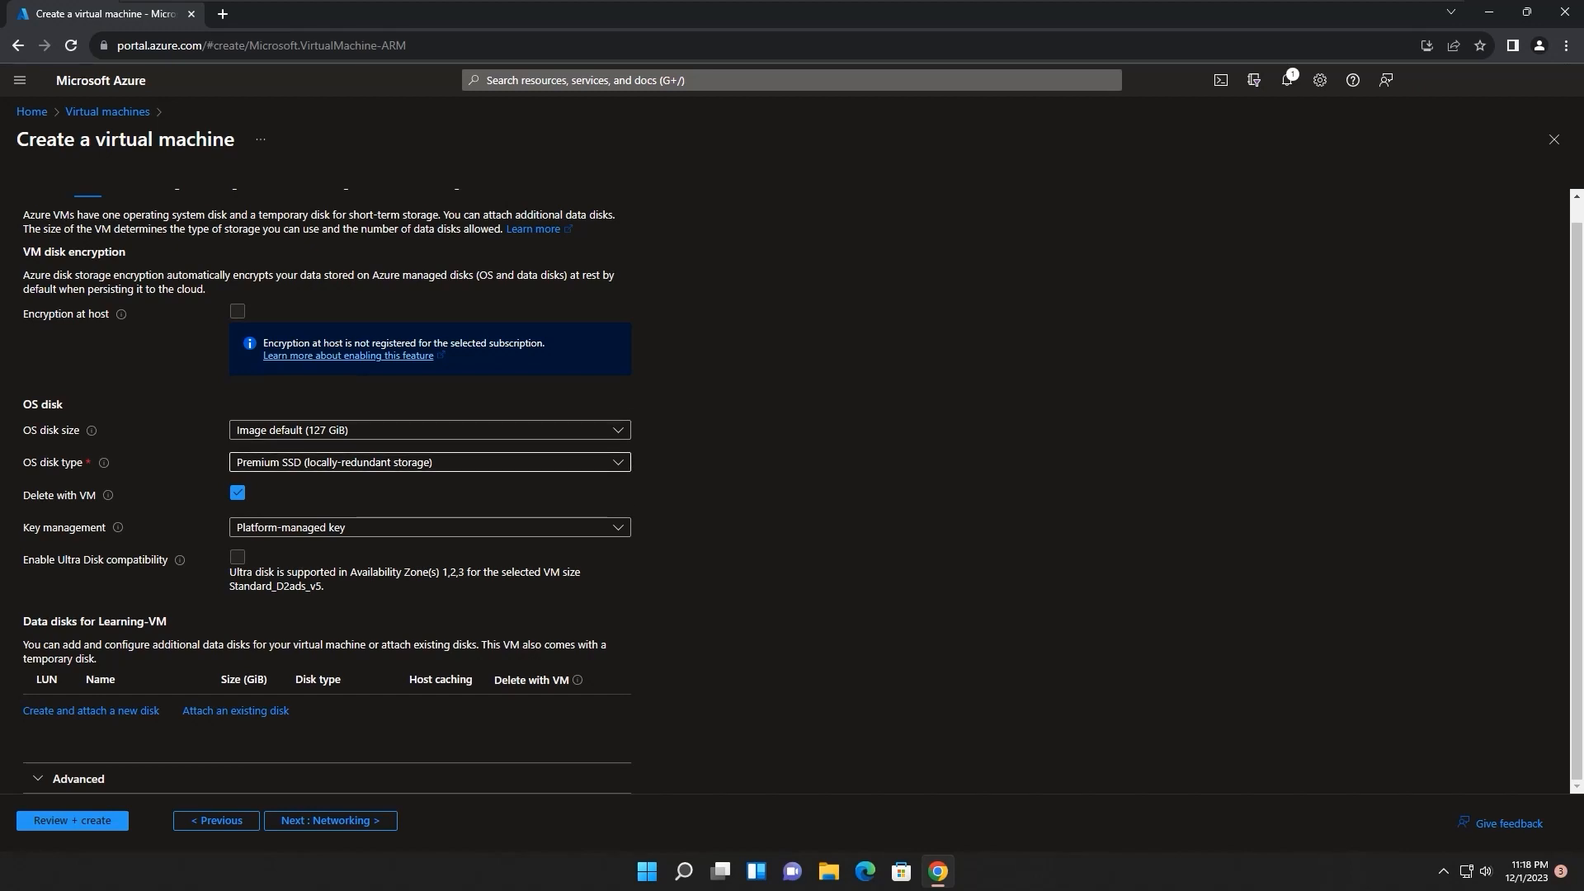
{"action": "left_click", "coordinate": [429, 462]}
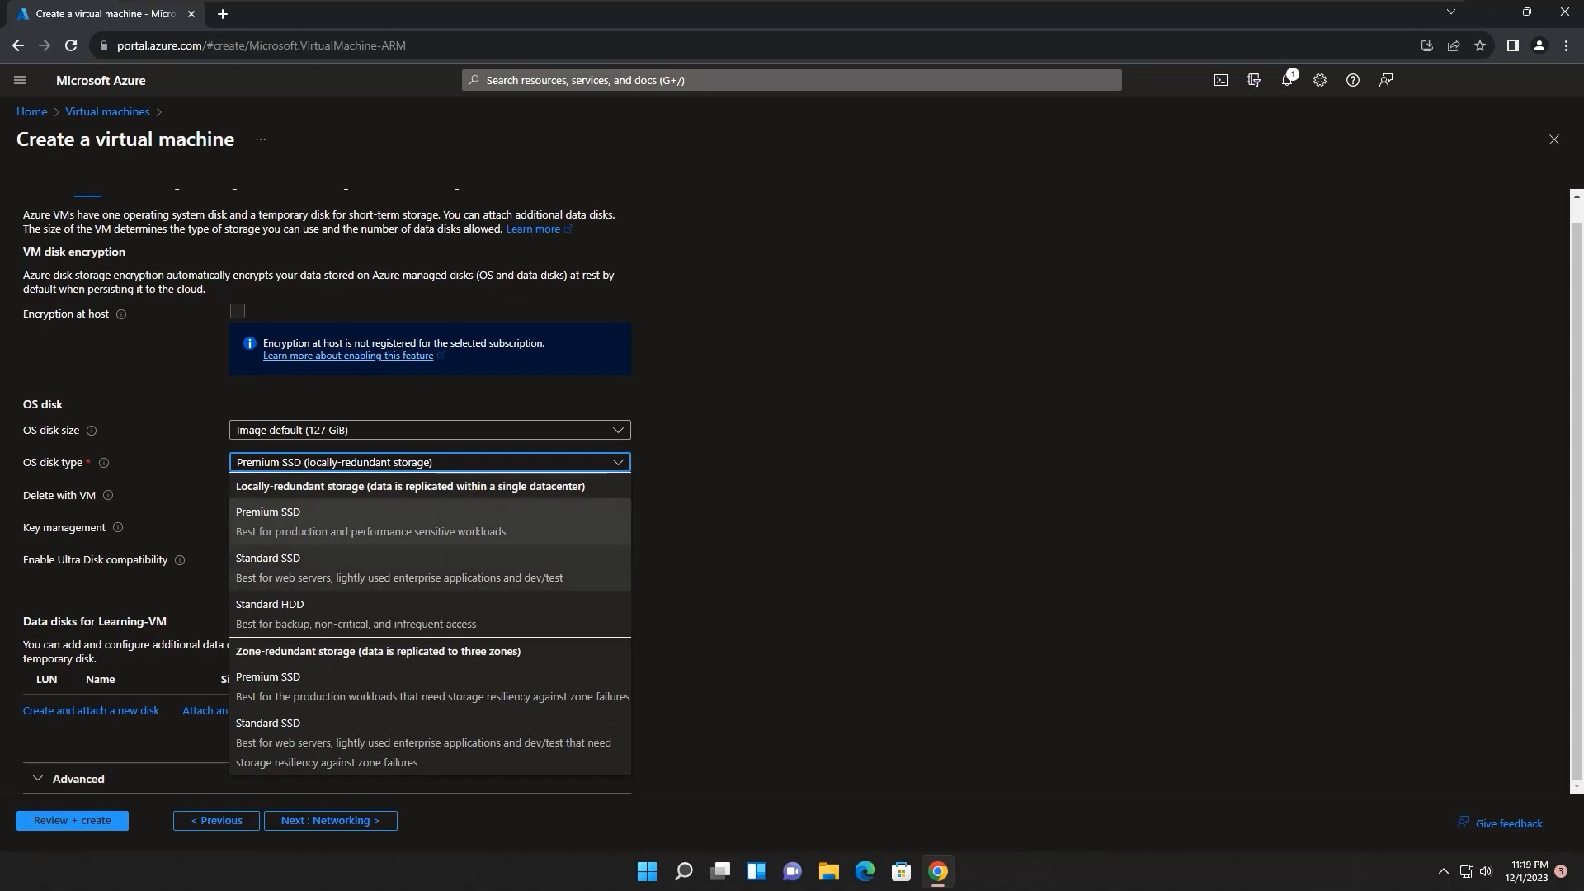
{"action": "left_click", "coordinate": [330, 567]}
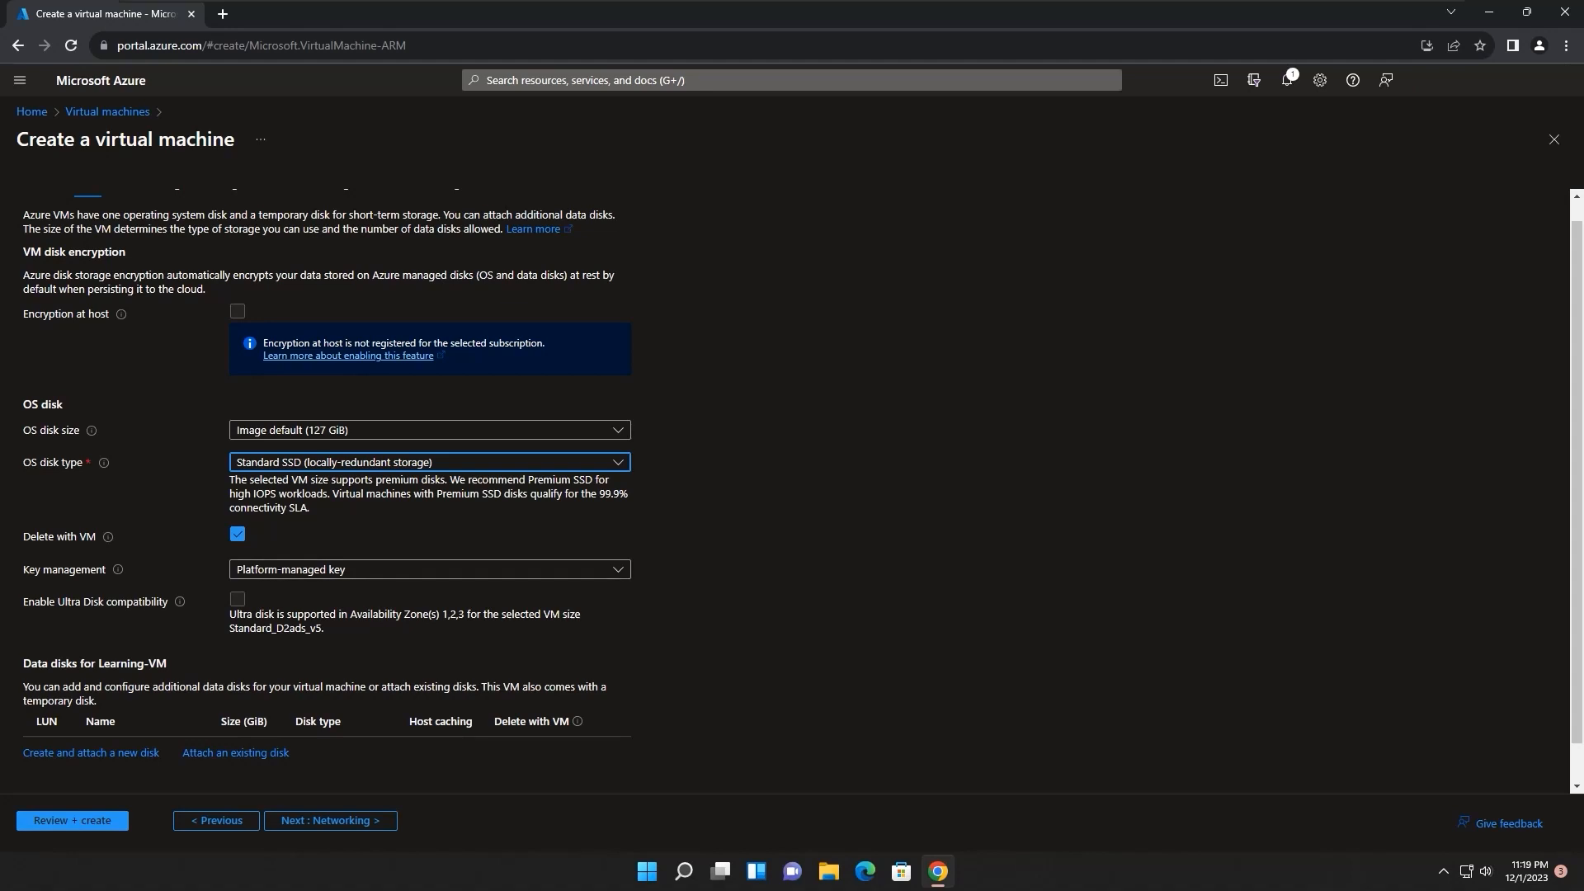
{"action": "scroll", "coordinate": [792, 487], "scroll_direction": "up", "scroll_amount": 1}
{"action": "scroll", "coordinate": [792, 487], "scroll_direction": "down", "scroll_amount": 2}
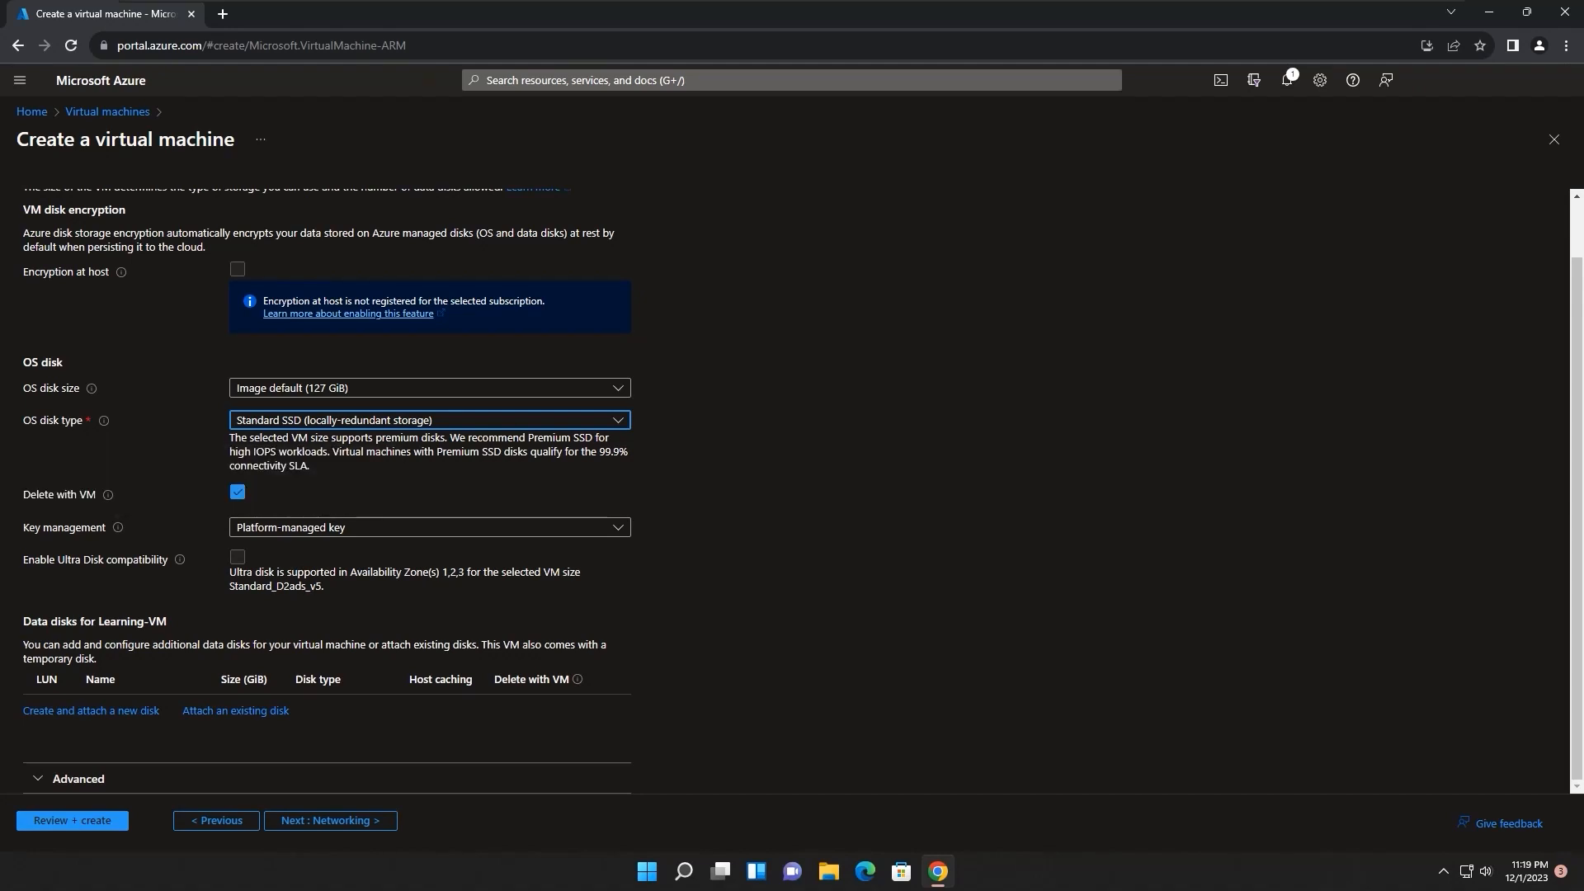
{"action": "scroll", "coordinate": [791, 491], "scroll_direction": "up", "scroll_amount": 1}
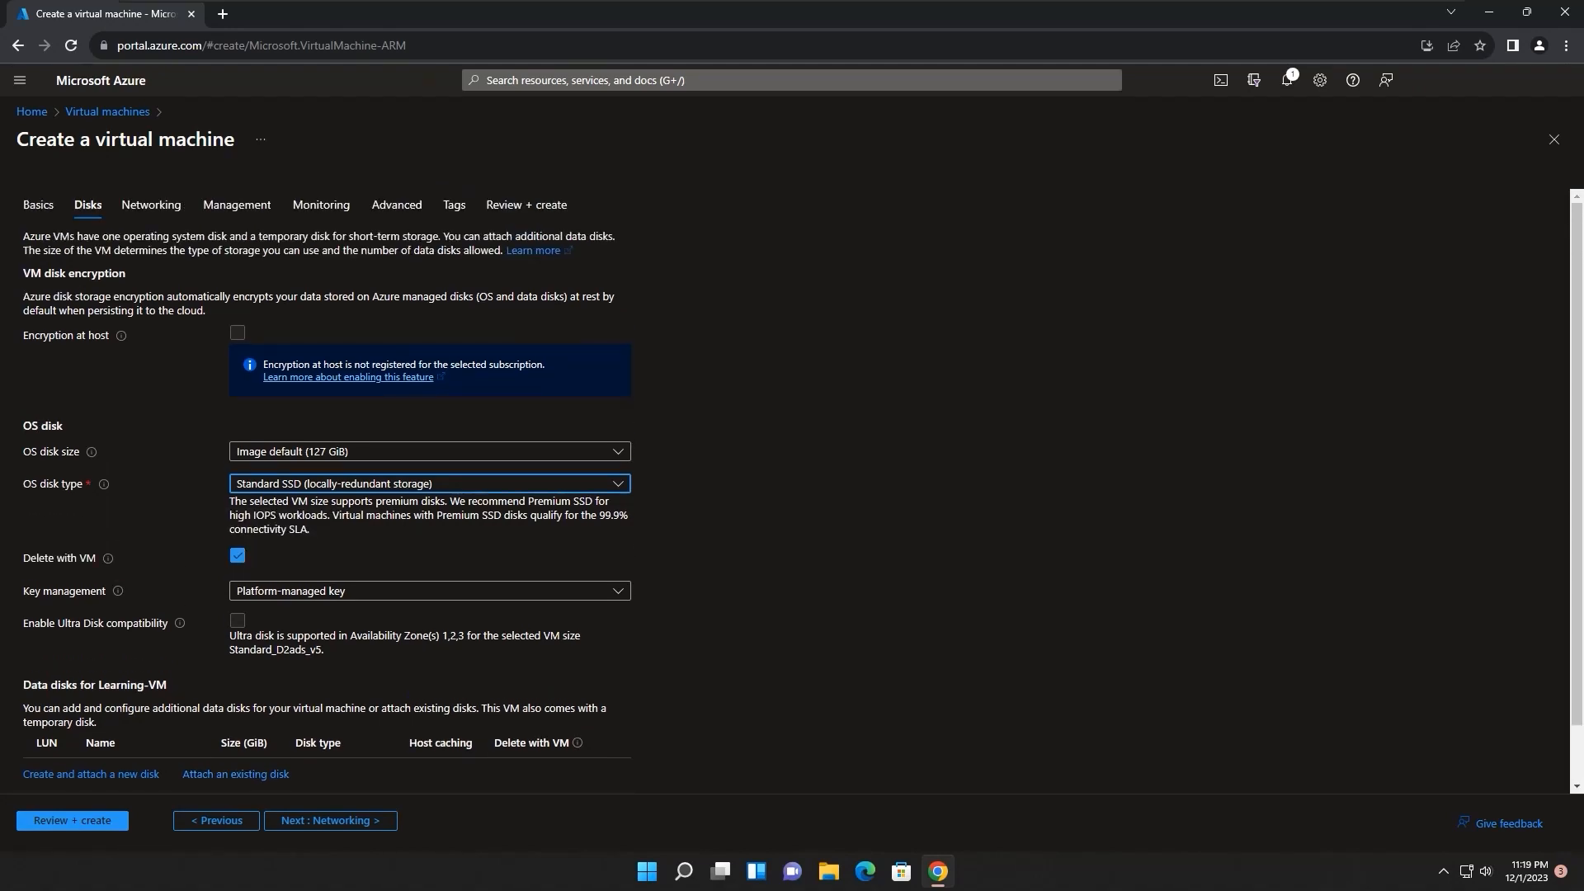
{"action": "left_click", "coordinate": [330, 820]}
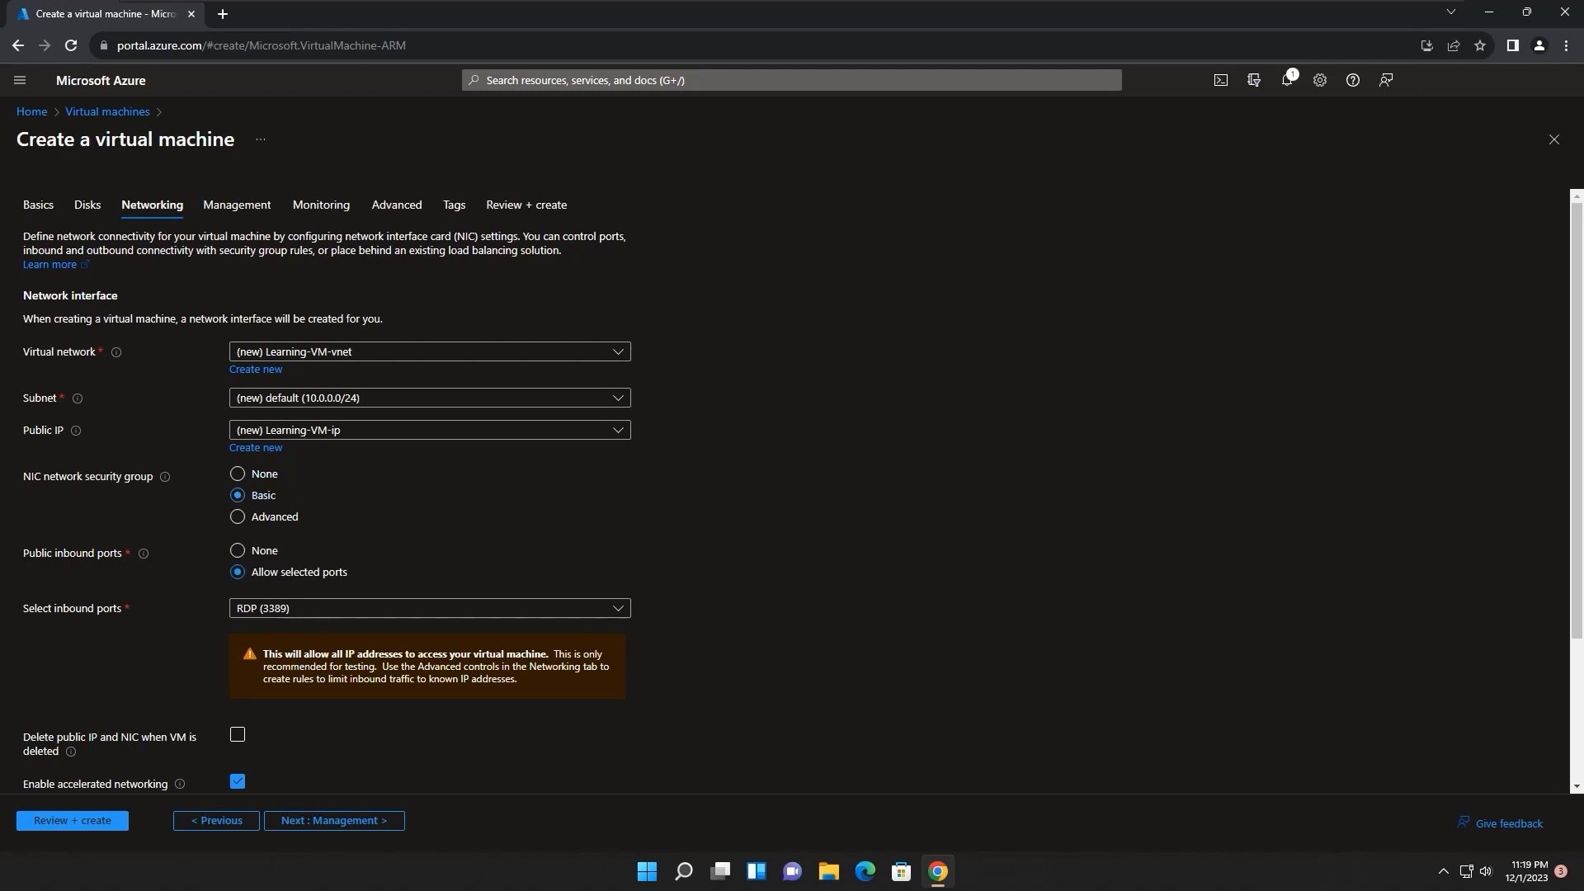
Enable deleting the public IP and NIC when the VM is deleted, and continue to the management settings
{"action": "scroll", "coordinate": [297, 491], "scroll_direction": "down", "scroll_amount": 1}
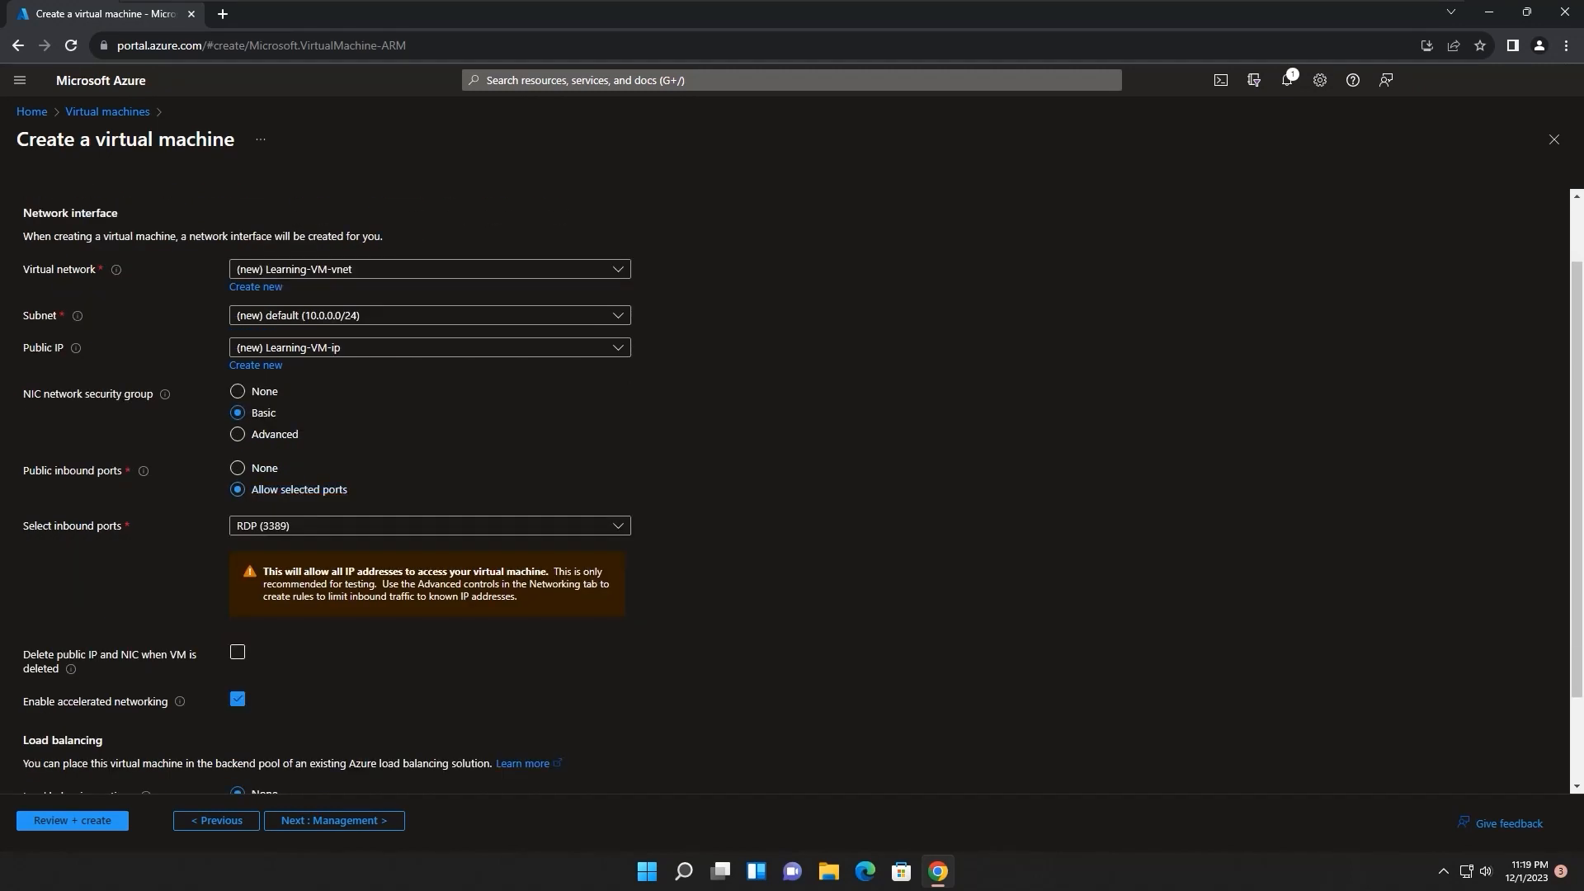
{"action": "scroll", "coordinate": [430, 490], "scroll_direction": "down", "scroll_amount": 2}
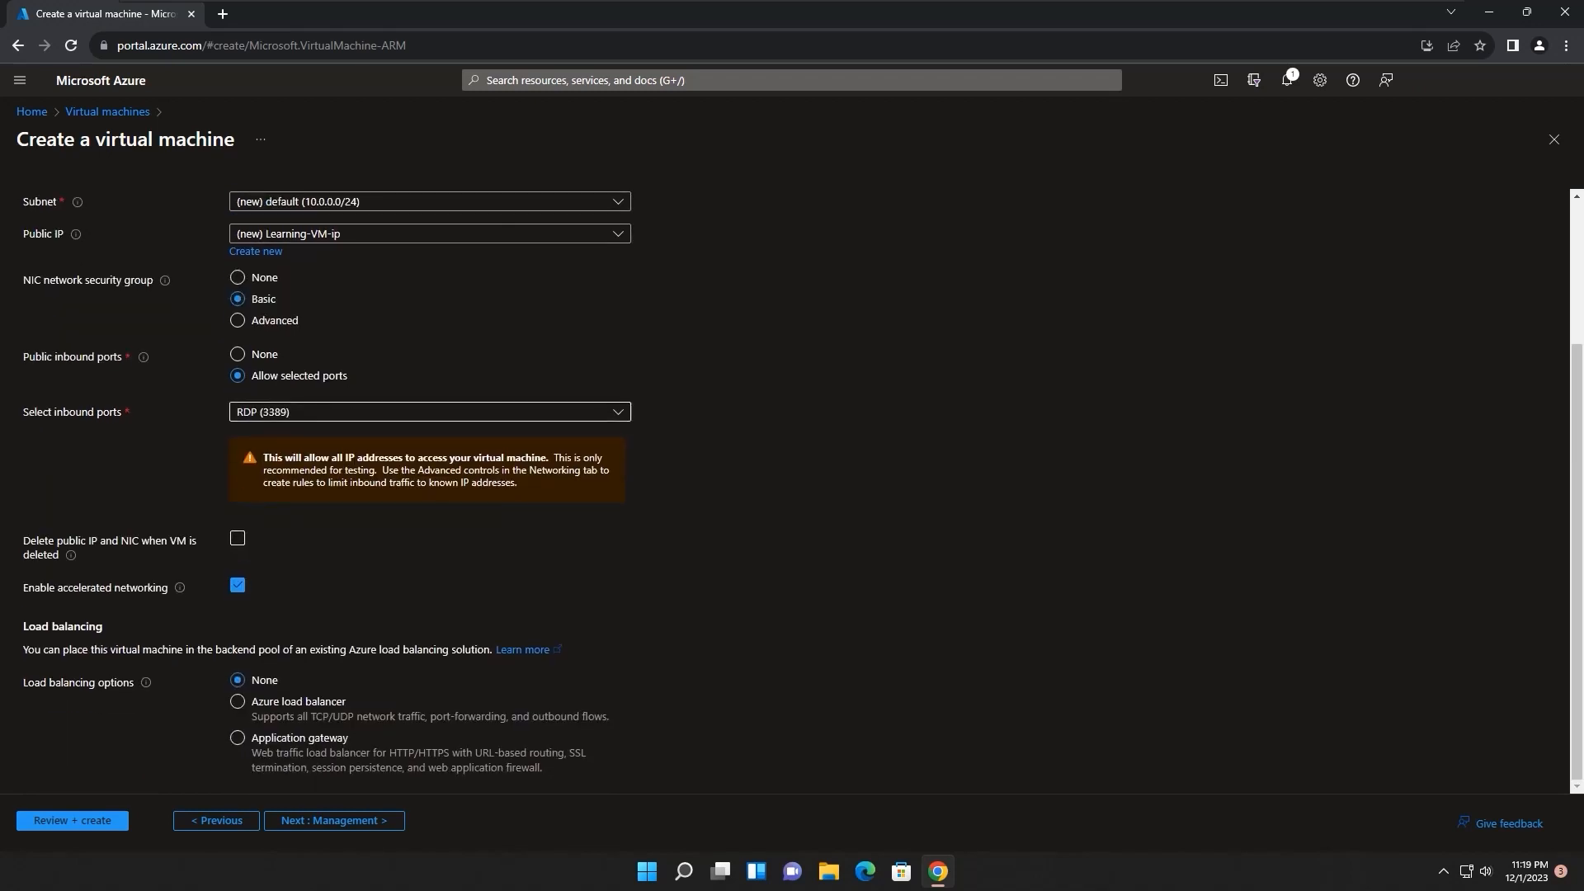
{"action": "left_click", "coordinate": [429, 411]}
{"action": "left_click", "coordinate": [726, 429]}
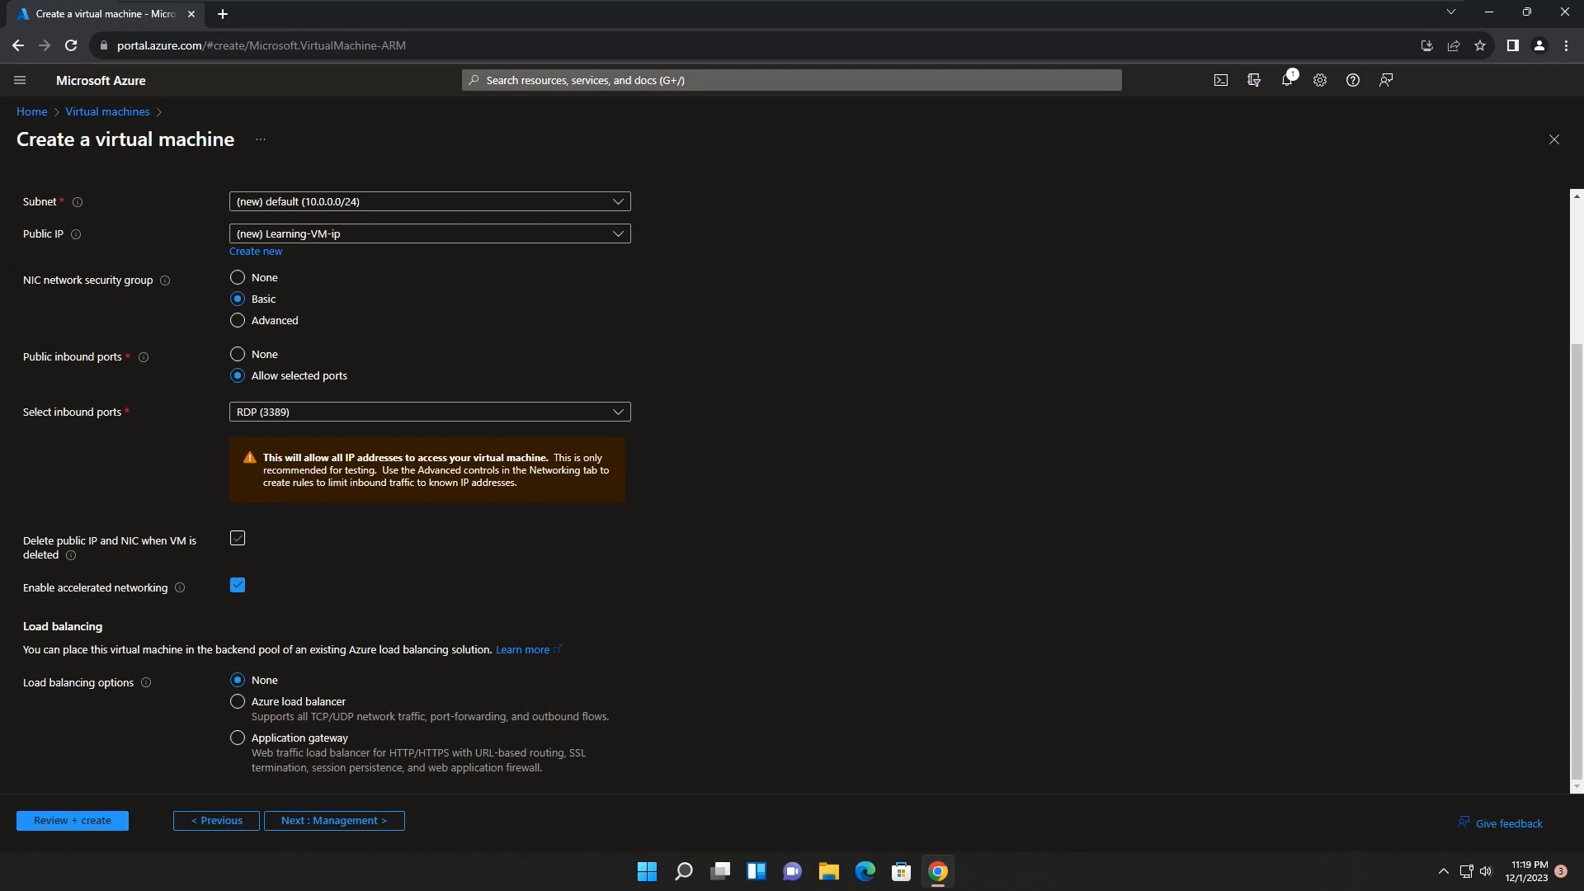
{"action": "left_click", "coordinate": [238, 538]}
{"action": "scroll", "coordinate": [792, 490], "scroll_direction": "up", "scroll_amount": 3}
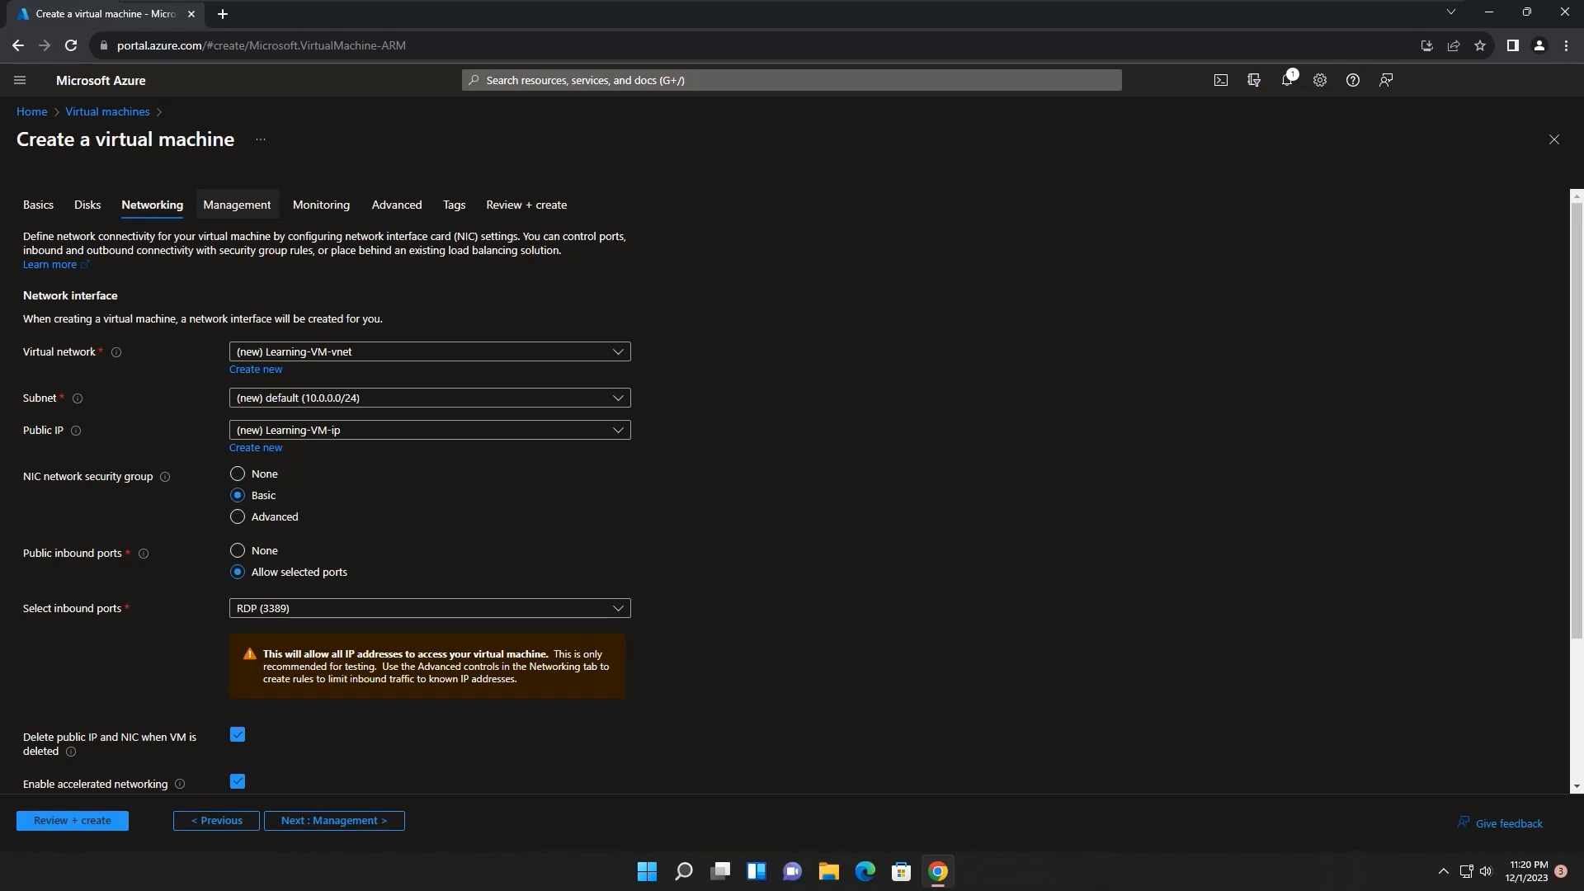
{"action": "scroll", "coordinate": [792, 491], "scroll_direction": "down", "scroll_amount": 3}
{"action": "scroll", "coordinate": [792, 491], "scroll_direction": "up", "scroll_amount": 3}
{"action": "scroll", "coordinate": [792, 491], "scroll_direction": "down", "scroll_amount": 1}
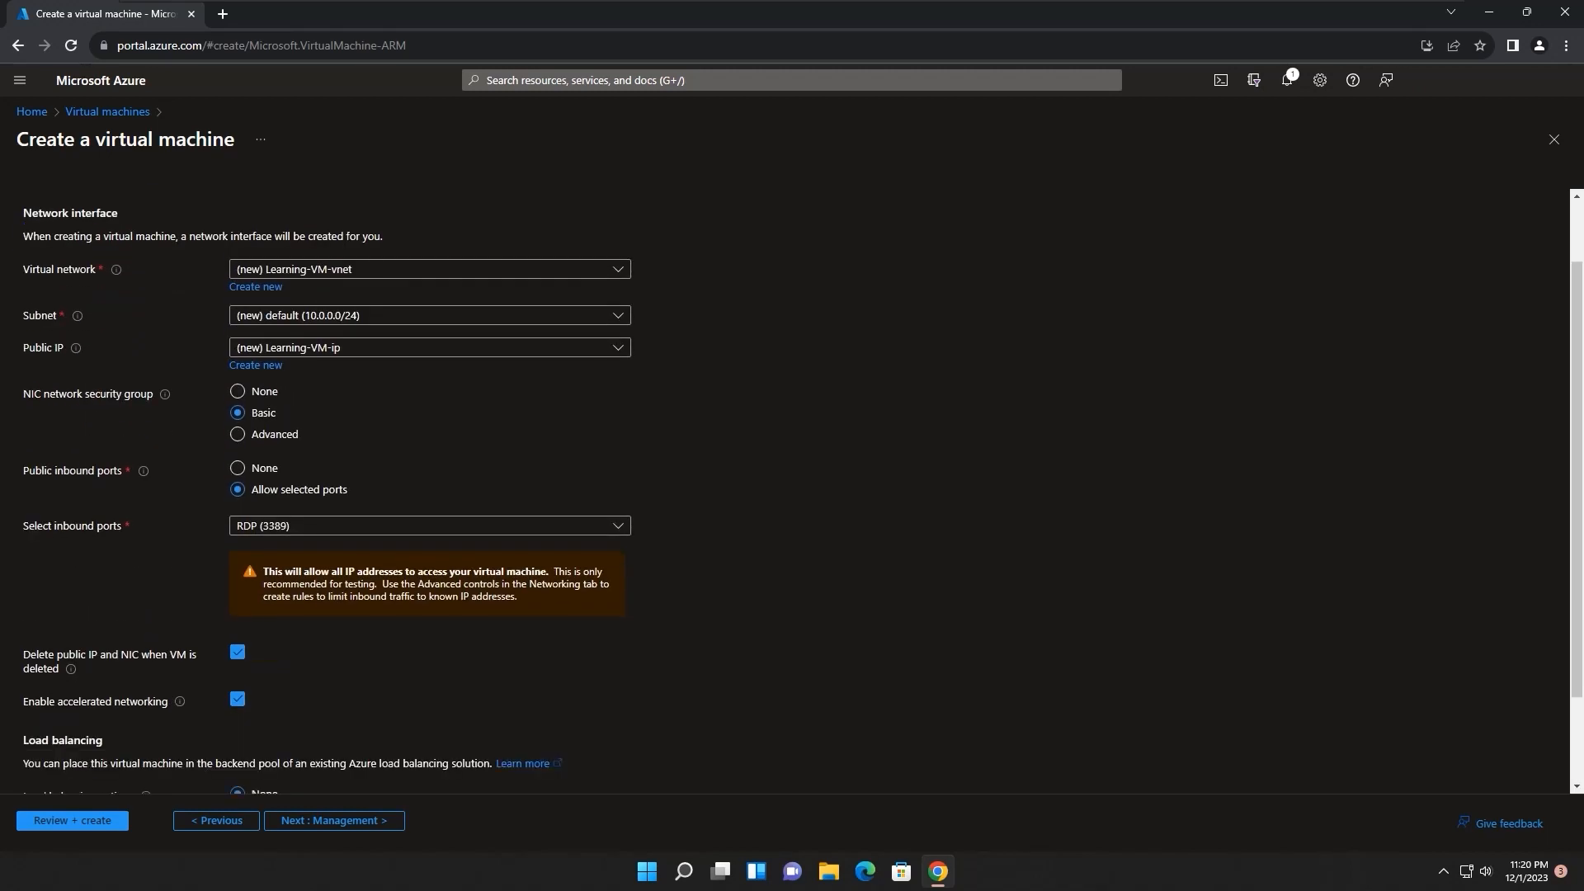
{"action": "scroll", "coordinate": [792, 491], "scroll_direction": "up", "scroll_amount": 1}
{"action": "left_click", "coordinate": [334, 820]}
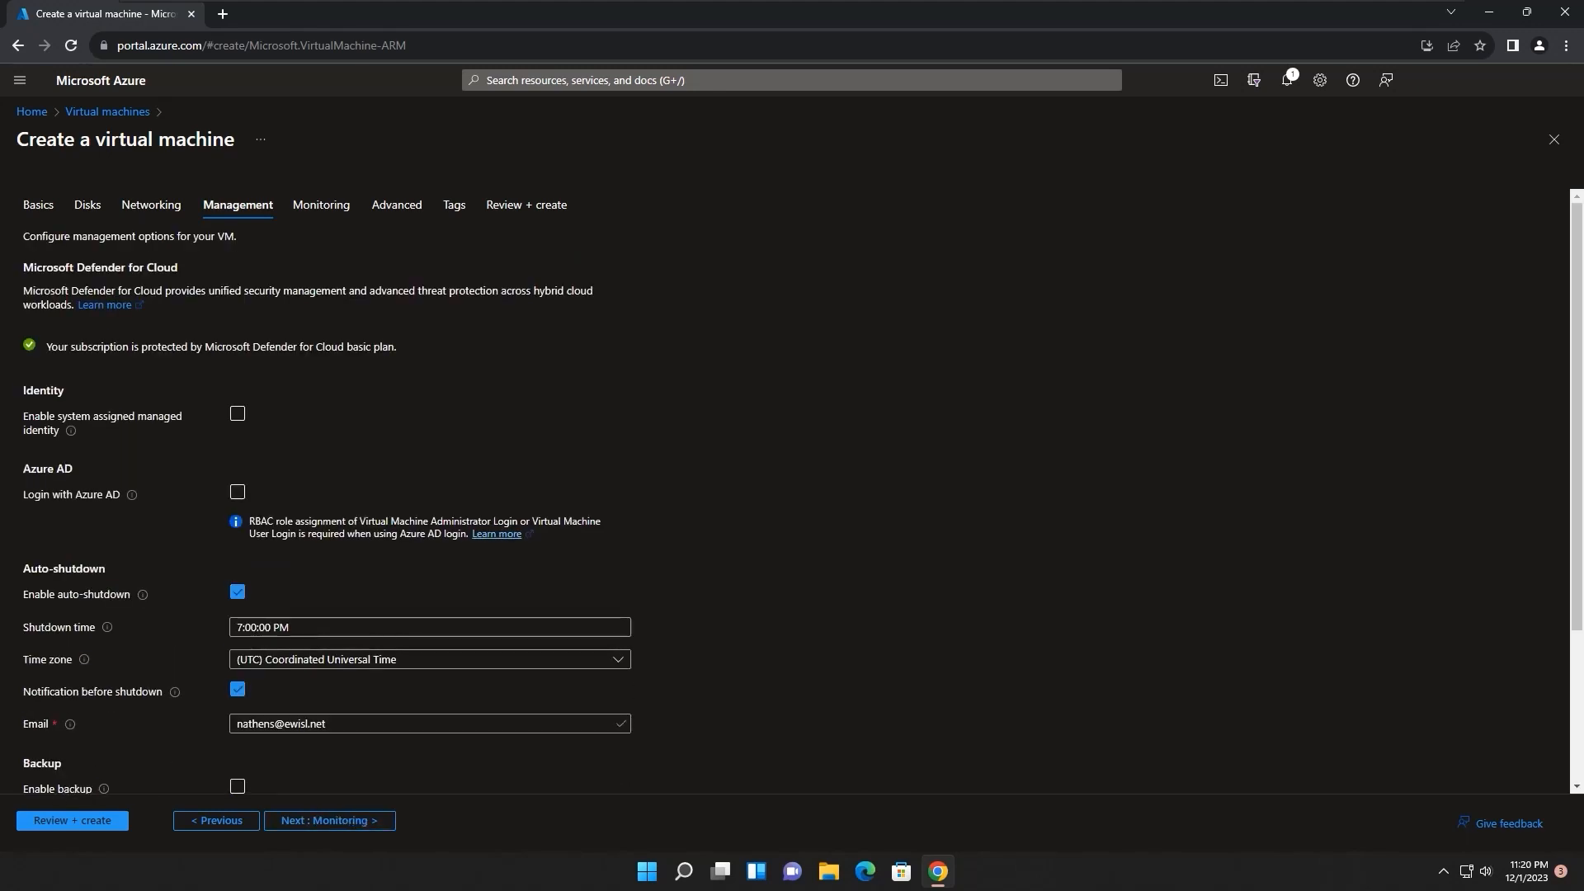
Set the auto-shutdown time zone to (UTC+05:30) Sri Jayawardenepura
{"action": "scroll", "coordinate": [792, 491], "scroll_direction": "down", "scroll_amount": 1}
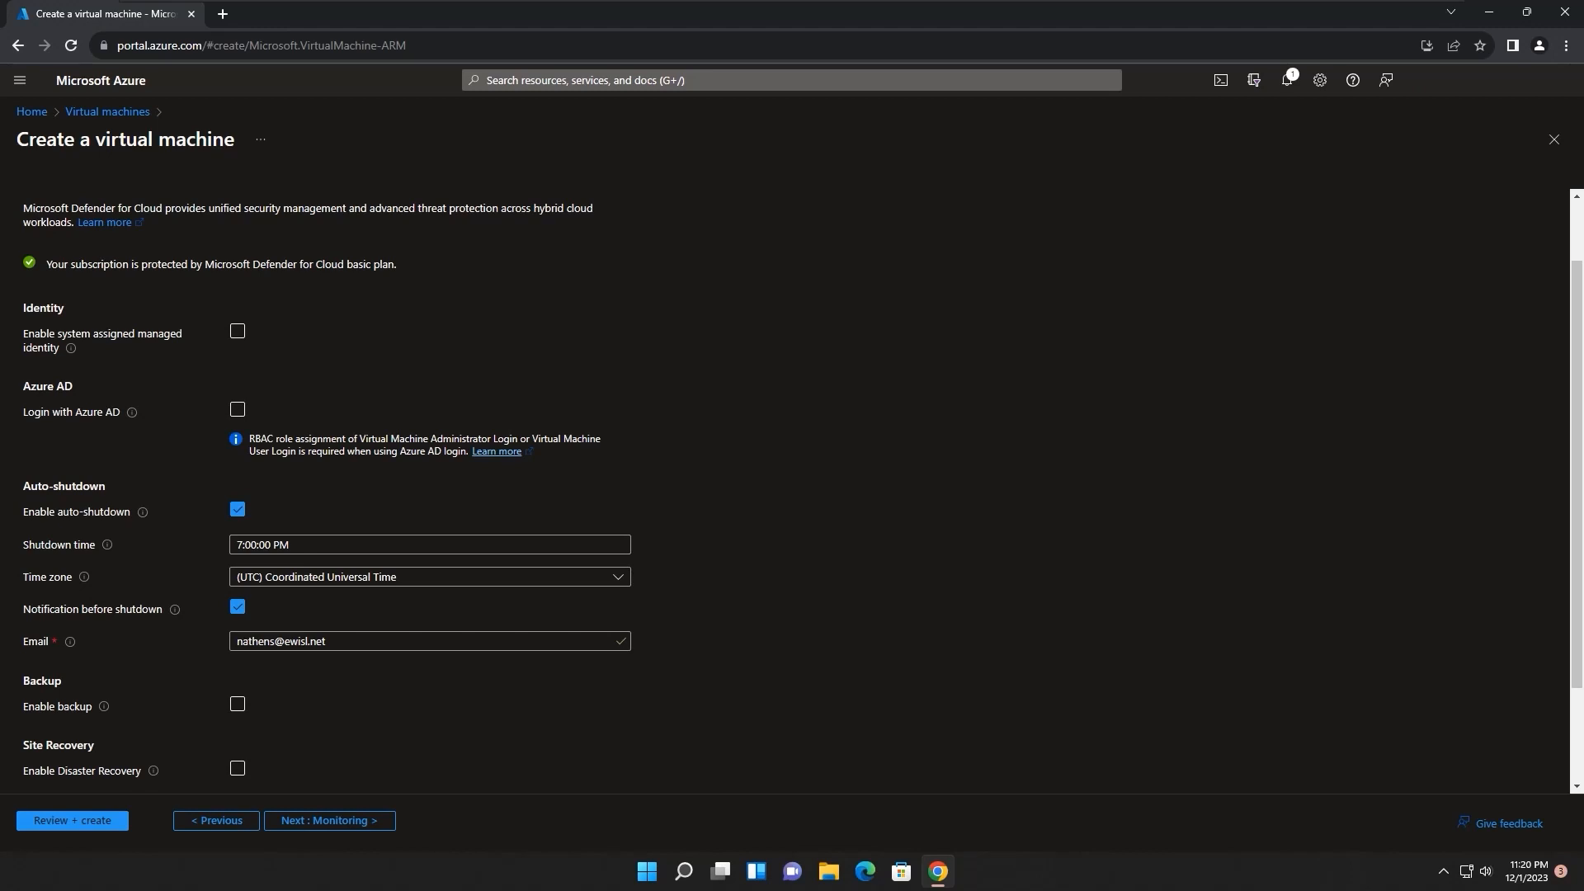
{"action": "scroll", "coordinate": [792, 491], "scroll_direction": "down", "scroll_amount": 2}
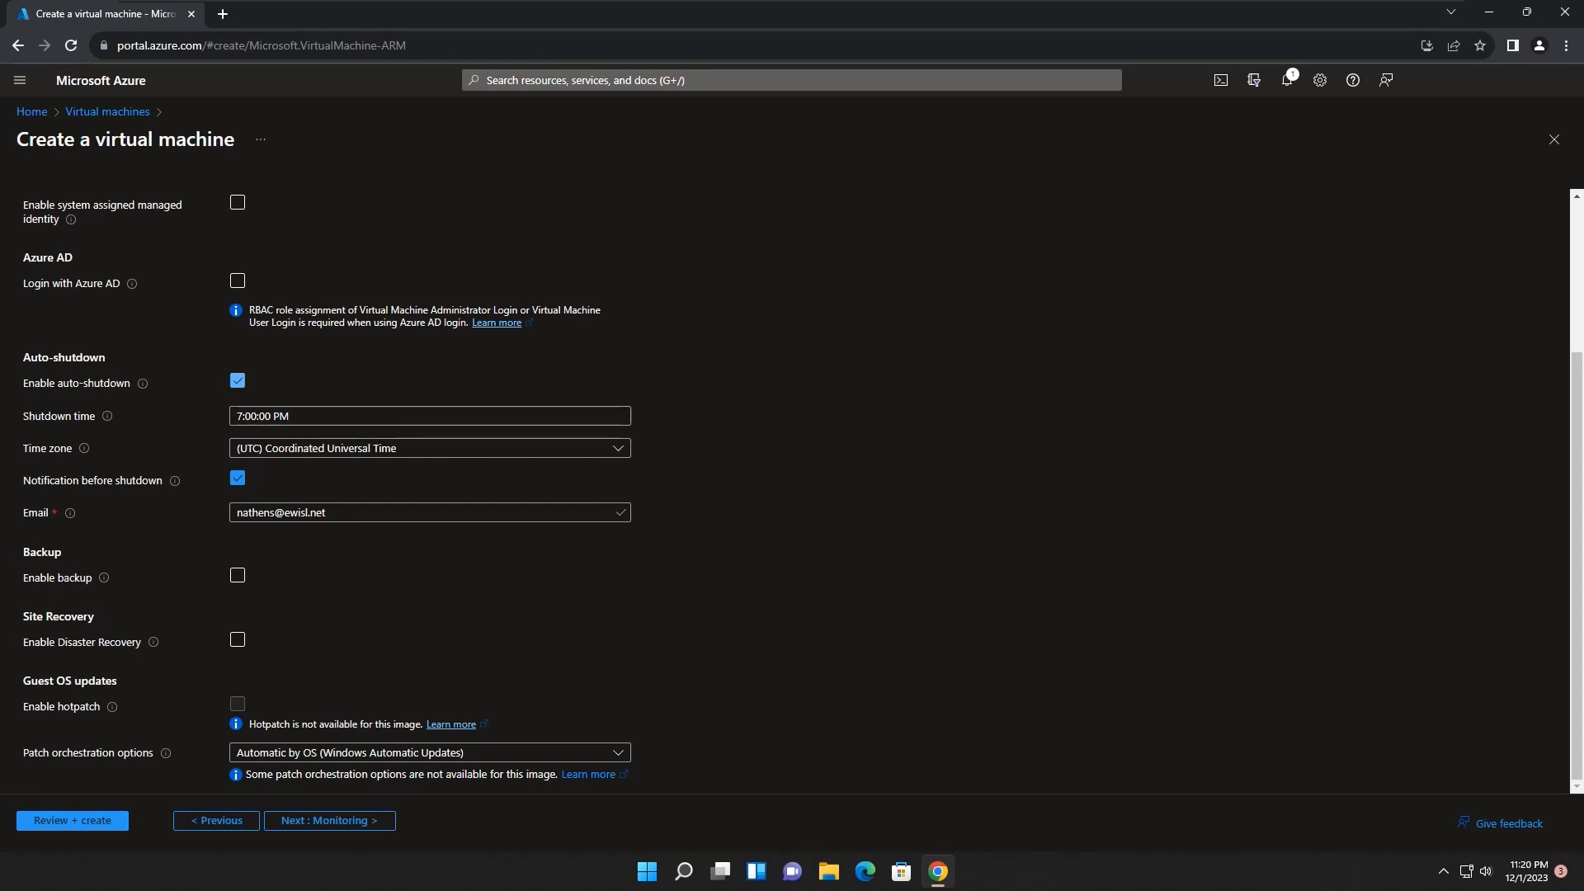
{"action": "left_click", "coordinate": [429, 448]}
{"action": "scroll", "coordinate": [423, 524], "scroll_direction": "down", "scroll_amount": 10}
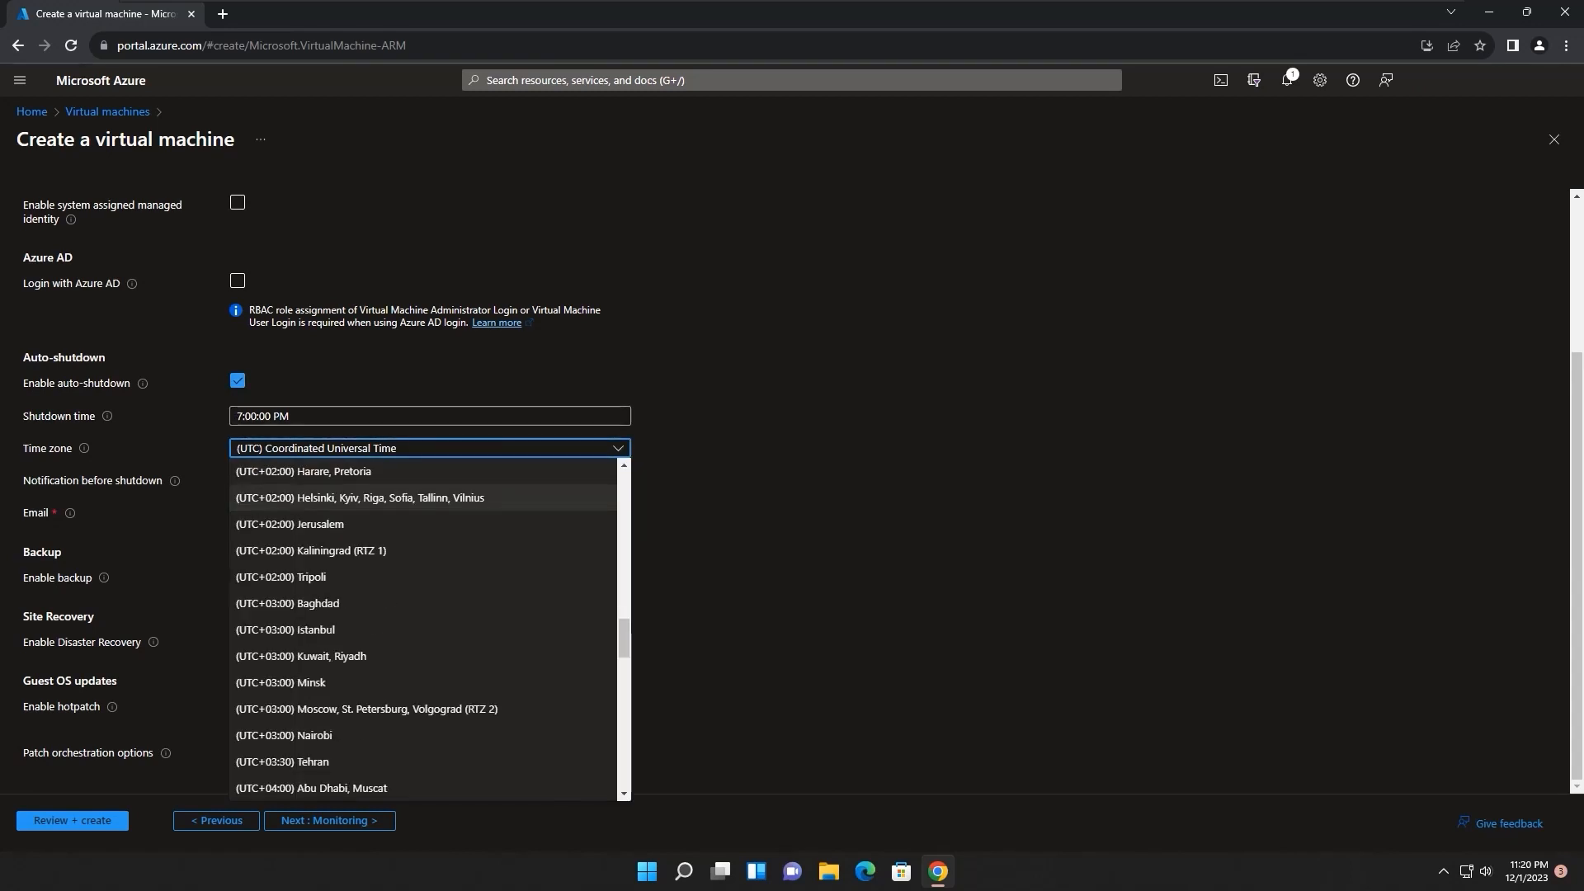
{"action": "scroll", "coordinate": [347, 528], "scroll_direction": "down", "scroll_amount": 1}
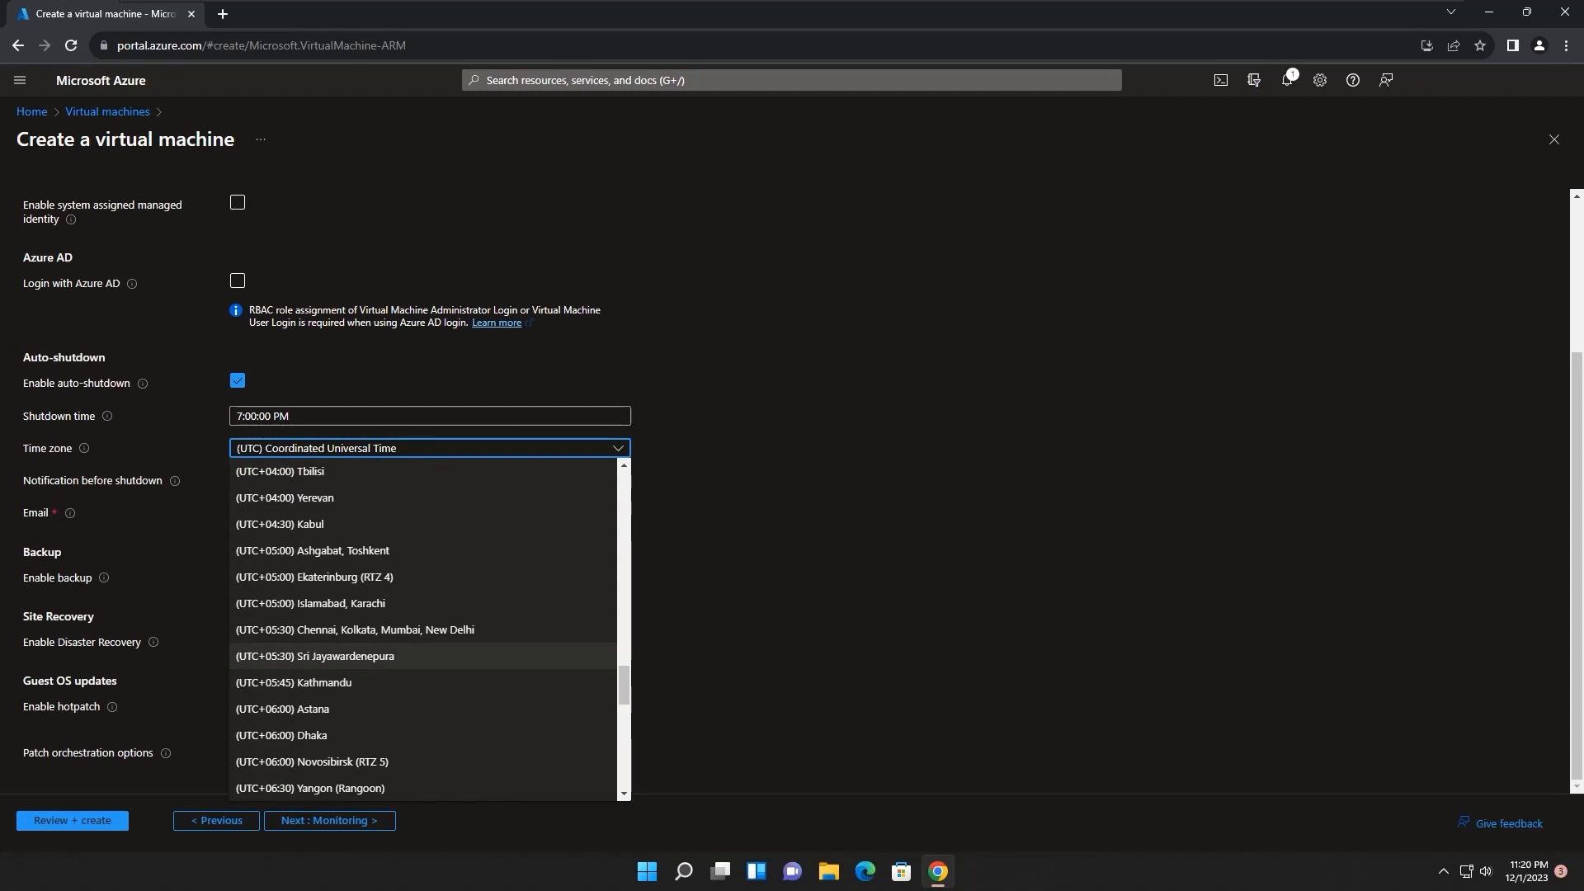
{"action": "left_click", "coordinate": [347, 656]}
{"action": "mouse_move", "coordinate": [107, 416]}
{"action": "left_click", "coordinate": [241, 416]}
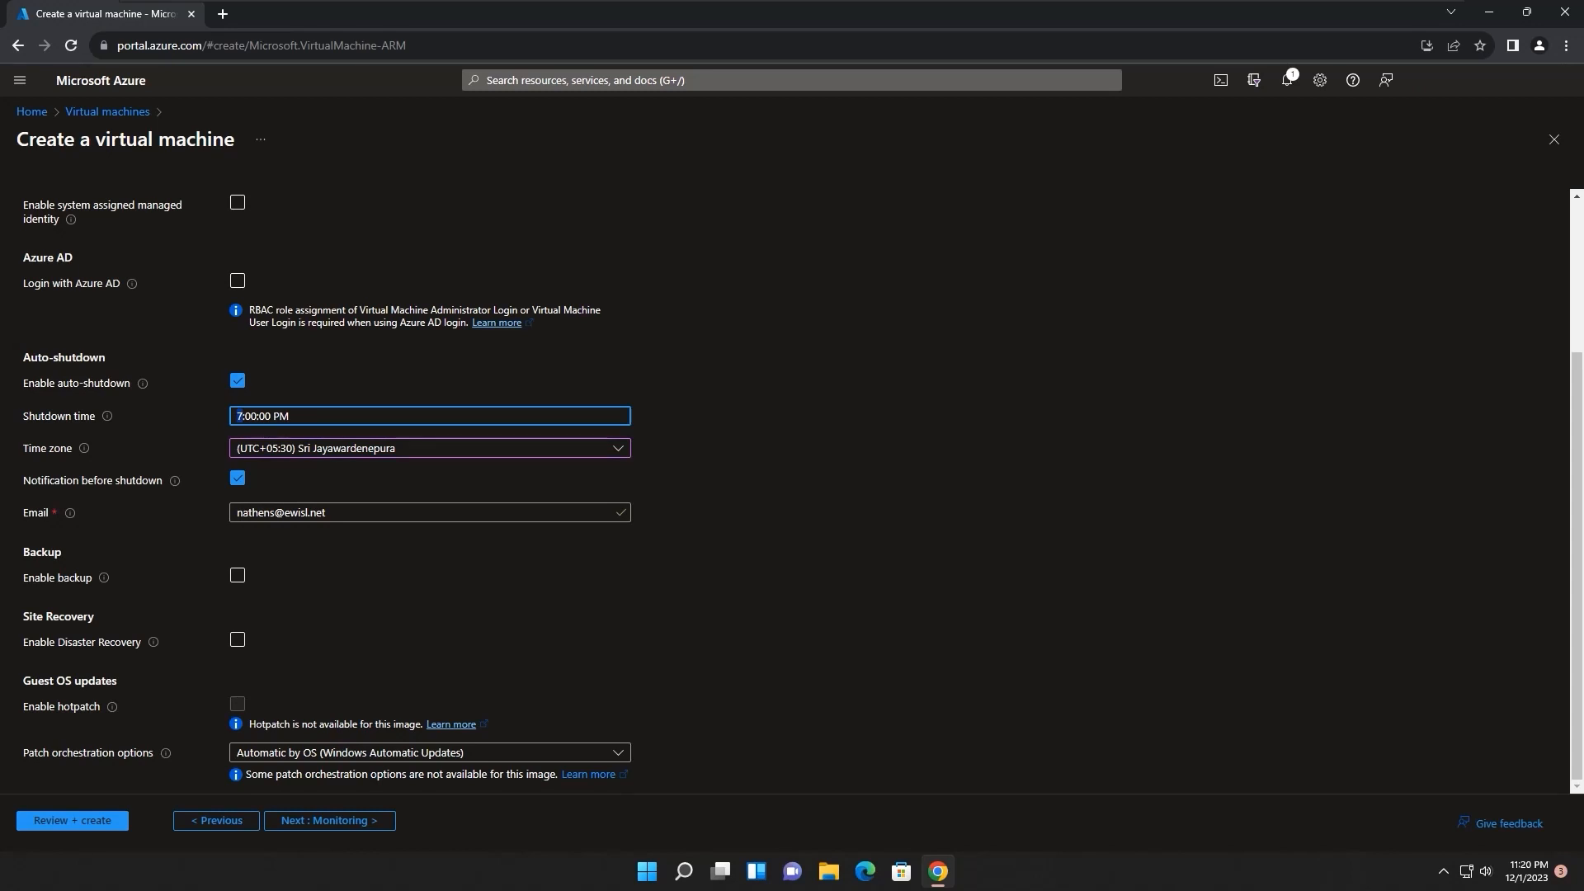
{"action": "left_click", "coordinate": [238, 380]}
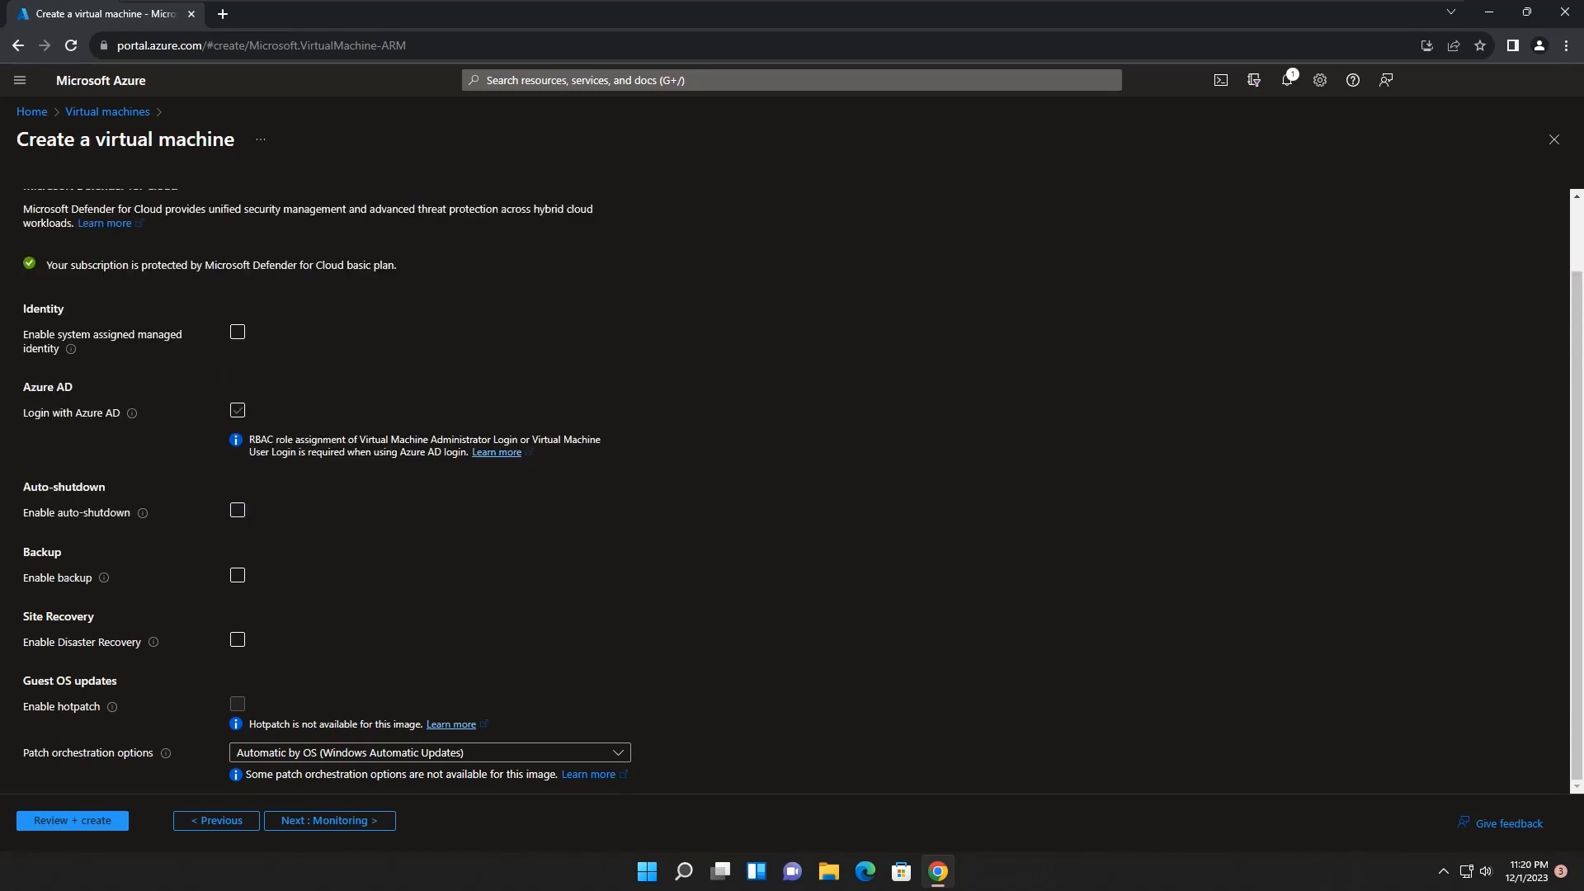
{"action": "left_click", "coordinate": [237, 510]}
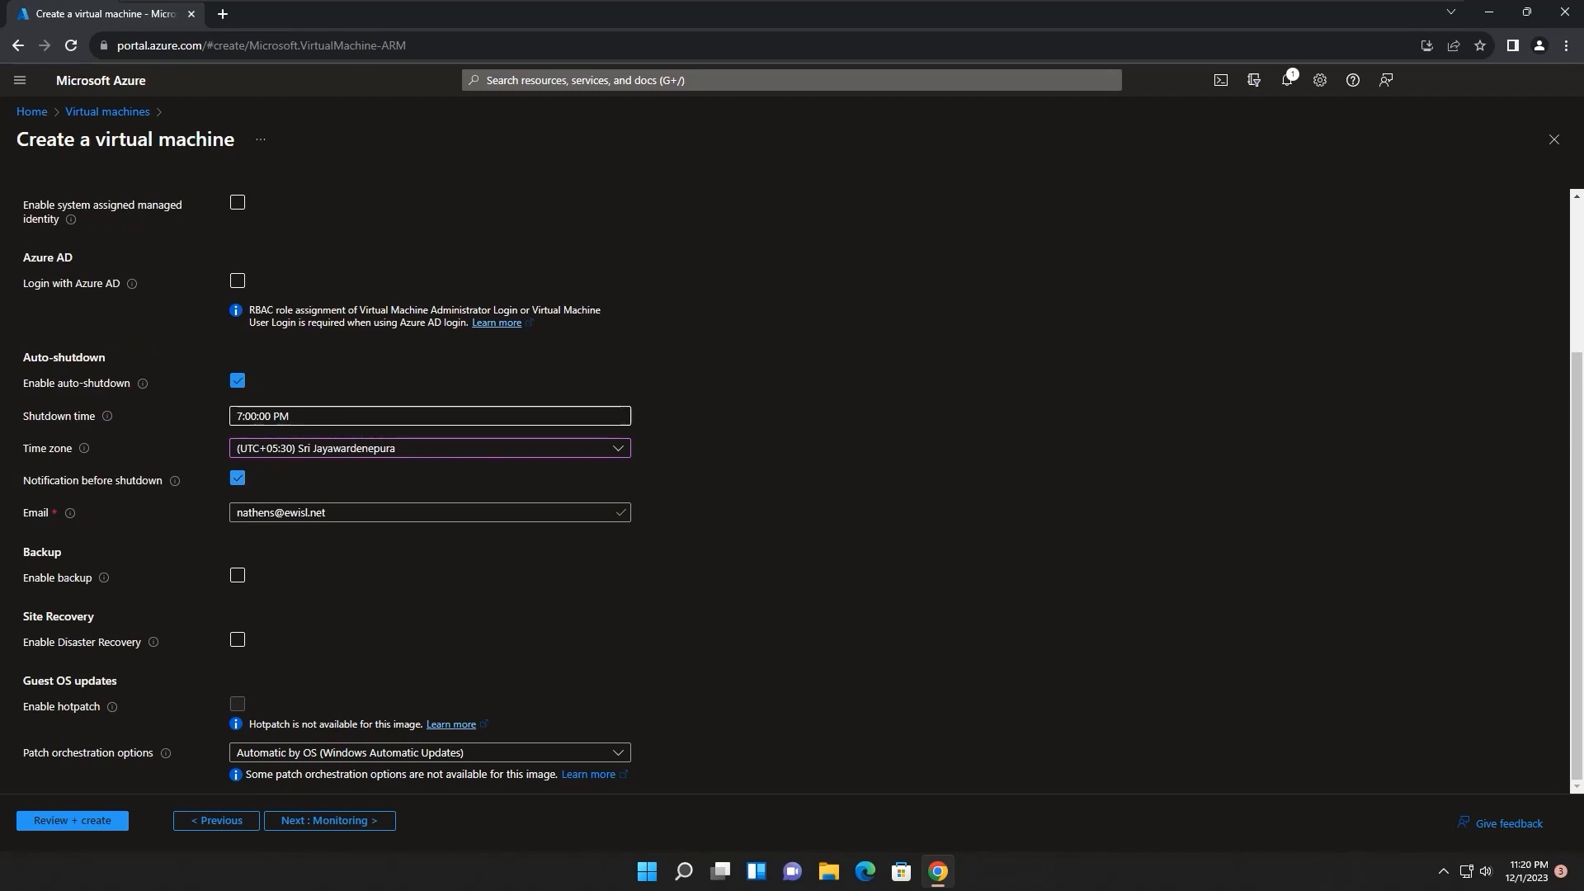
{"action": "left_click", "coordinate": [238, 415]}
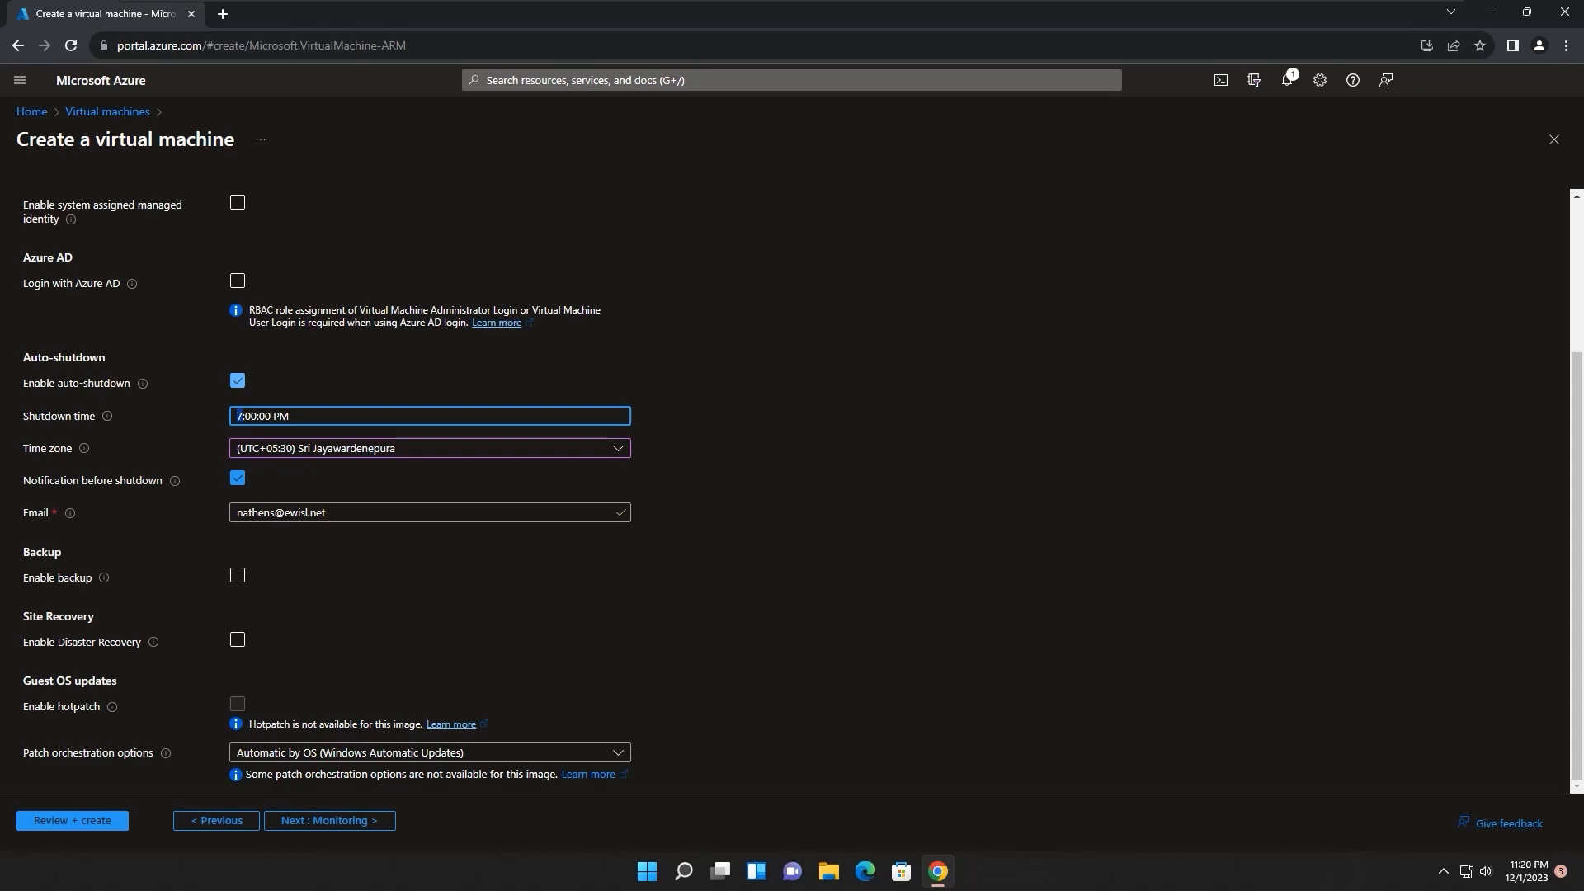
Disable auto-shutdown for the virtual machine and continue to the monitoring settings
{"action": "left_click", "coordinate": [238, 380]}
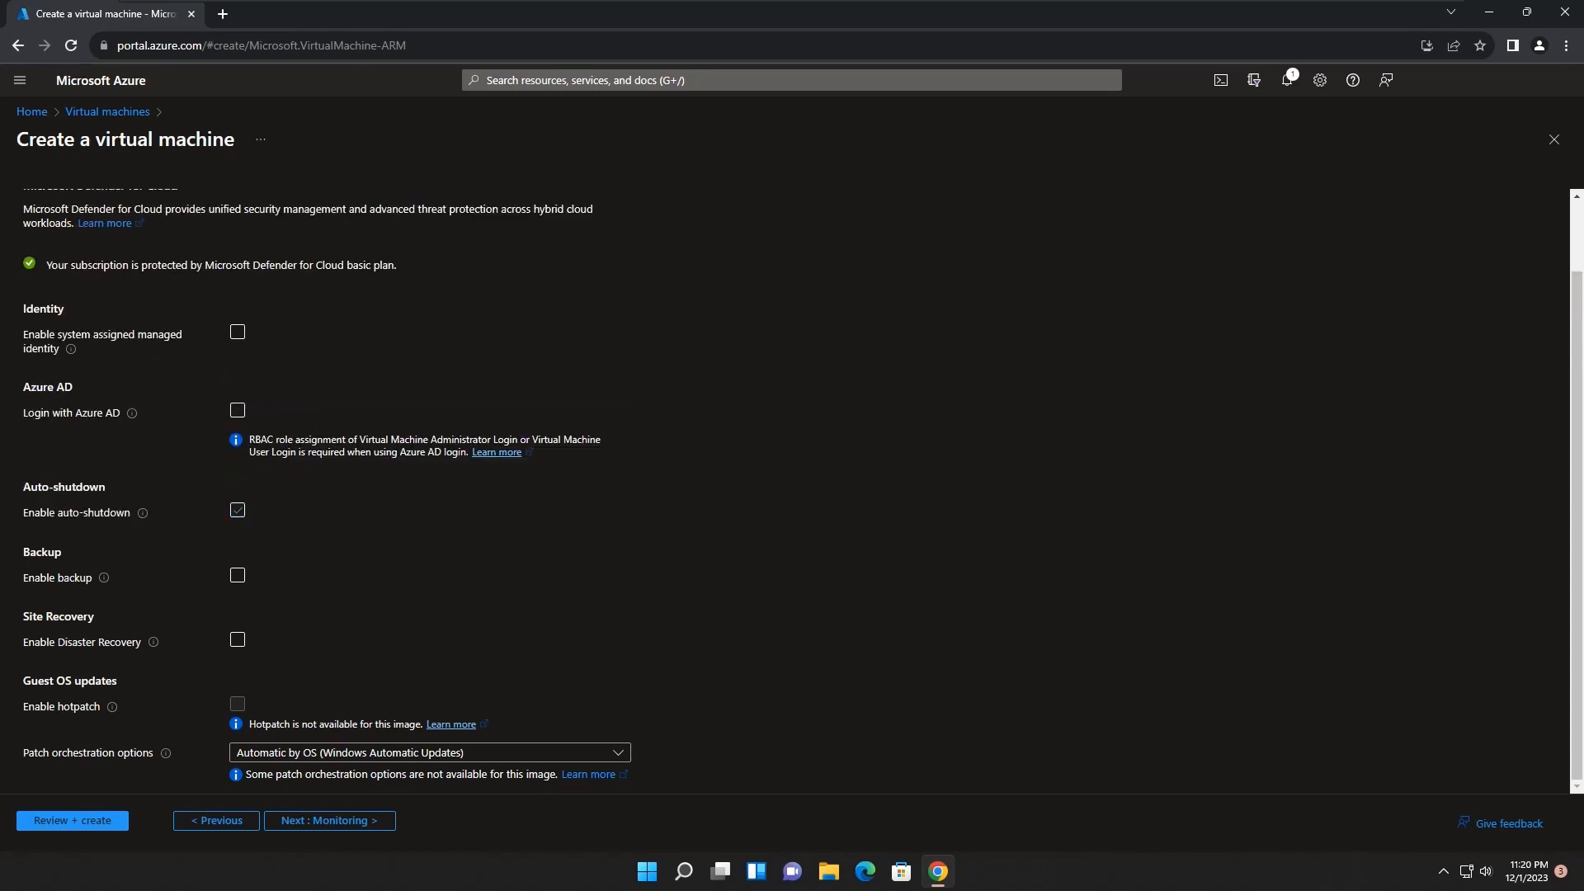
{"action": "scroll", "coordinate": [792, 491], "scroll_direction": "up", "scroll_amount": 1}
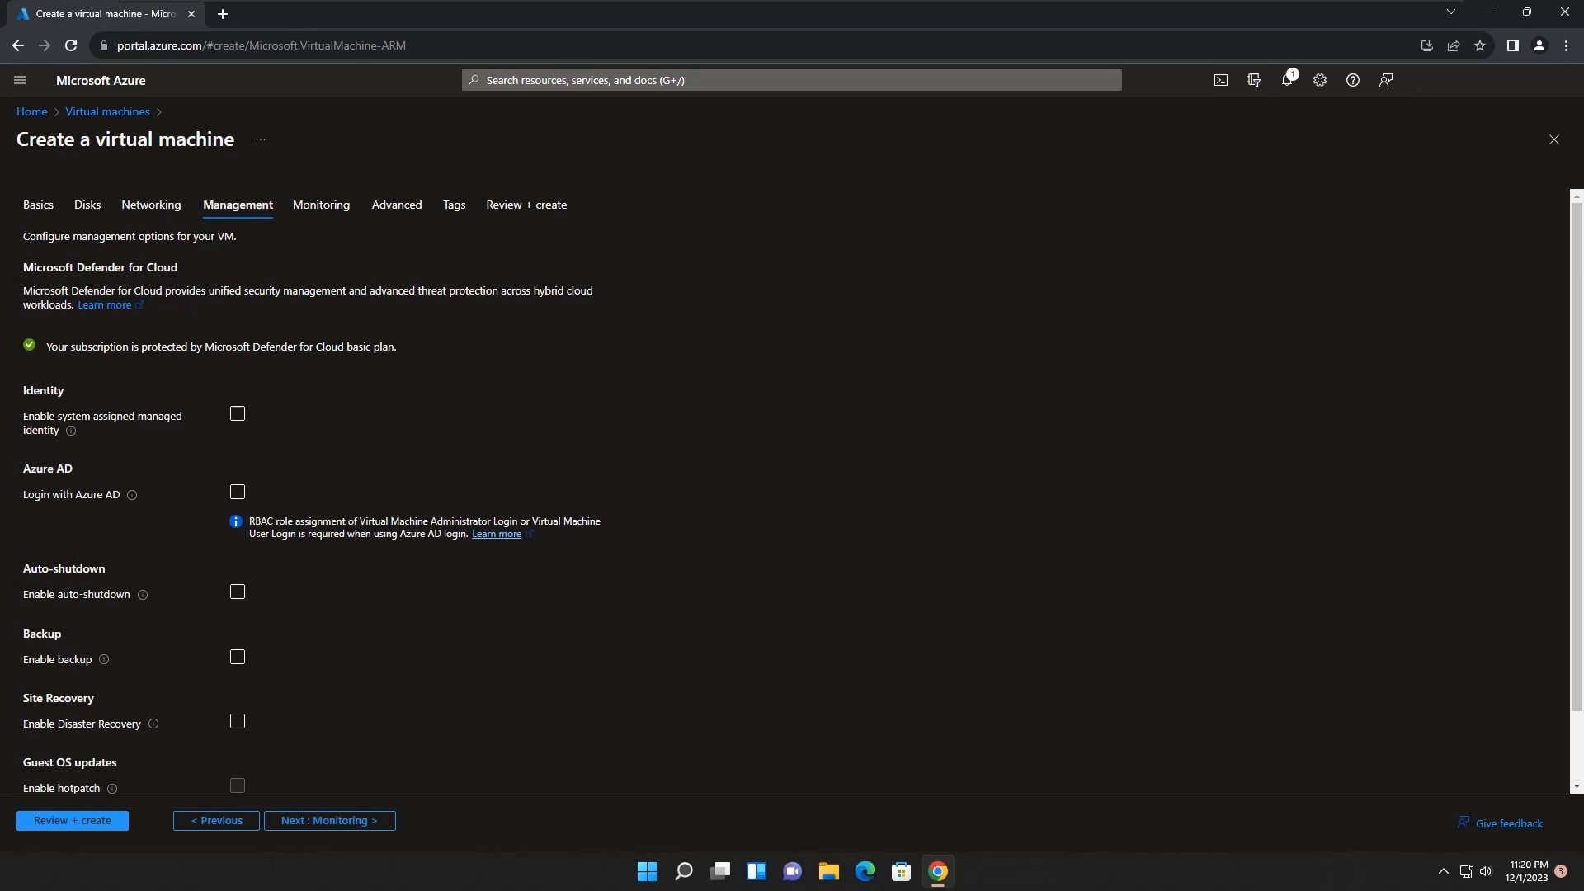
{"action": "left_click", "coordinate": [330, 820]}
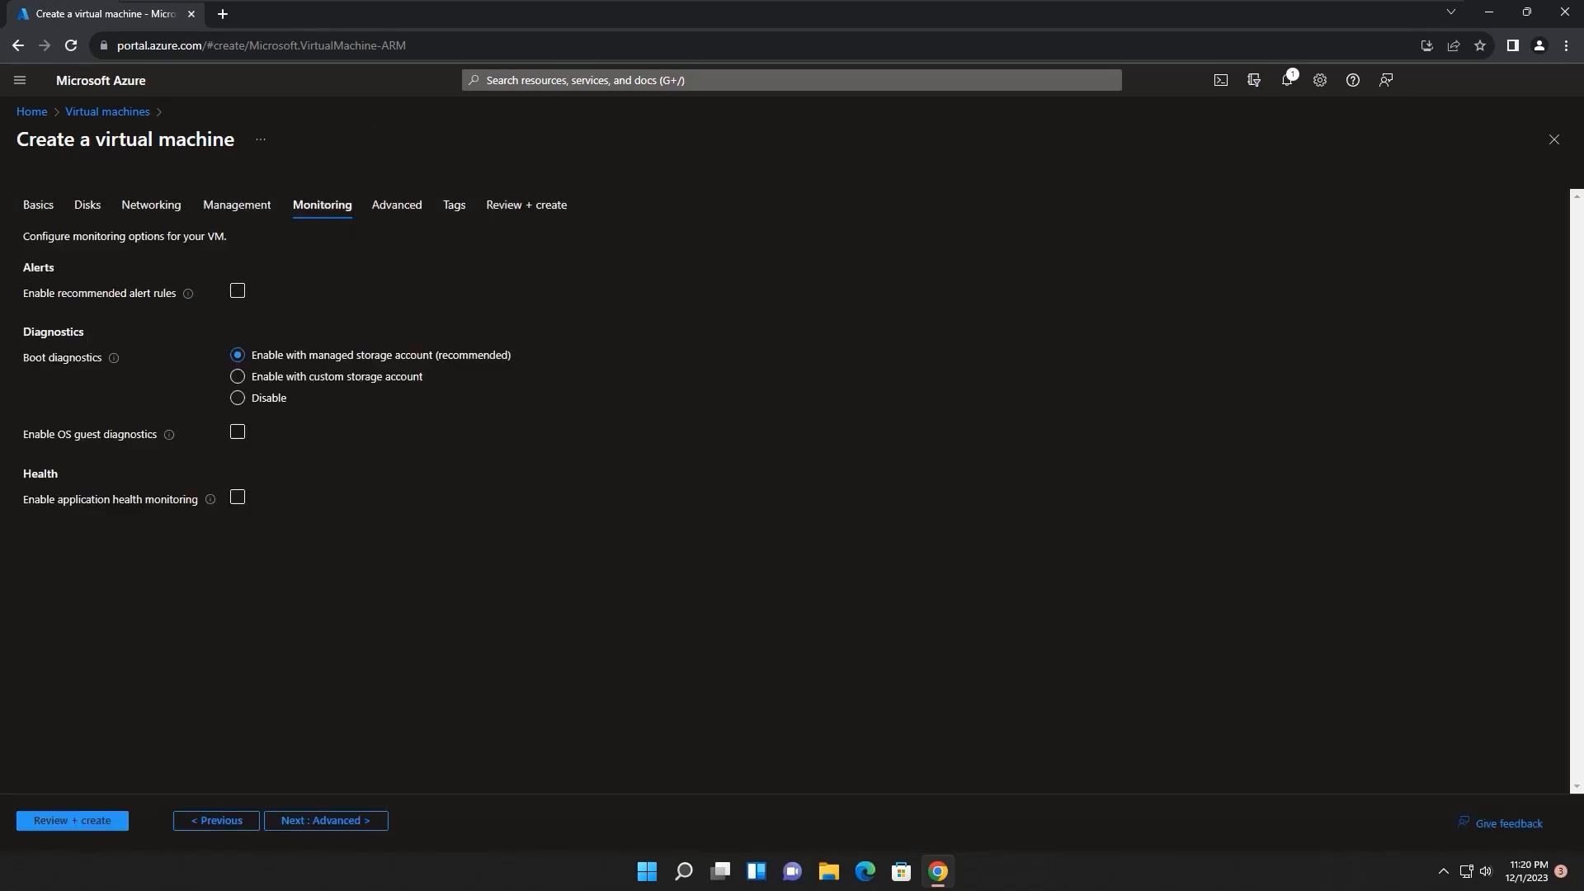
Disable boot diagnostics for the virtual machine, then look through the advanced settings
{"action": "left_click", "coordinate": [264, 397]}
{"action": "left_click", "coordinate": [397, 205]}
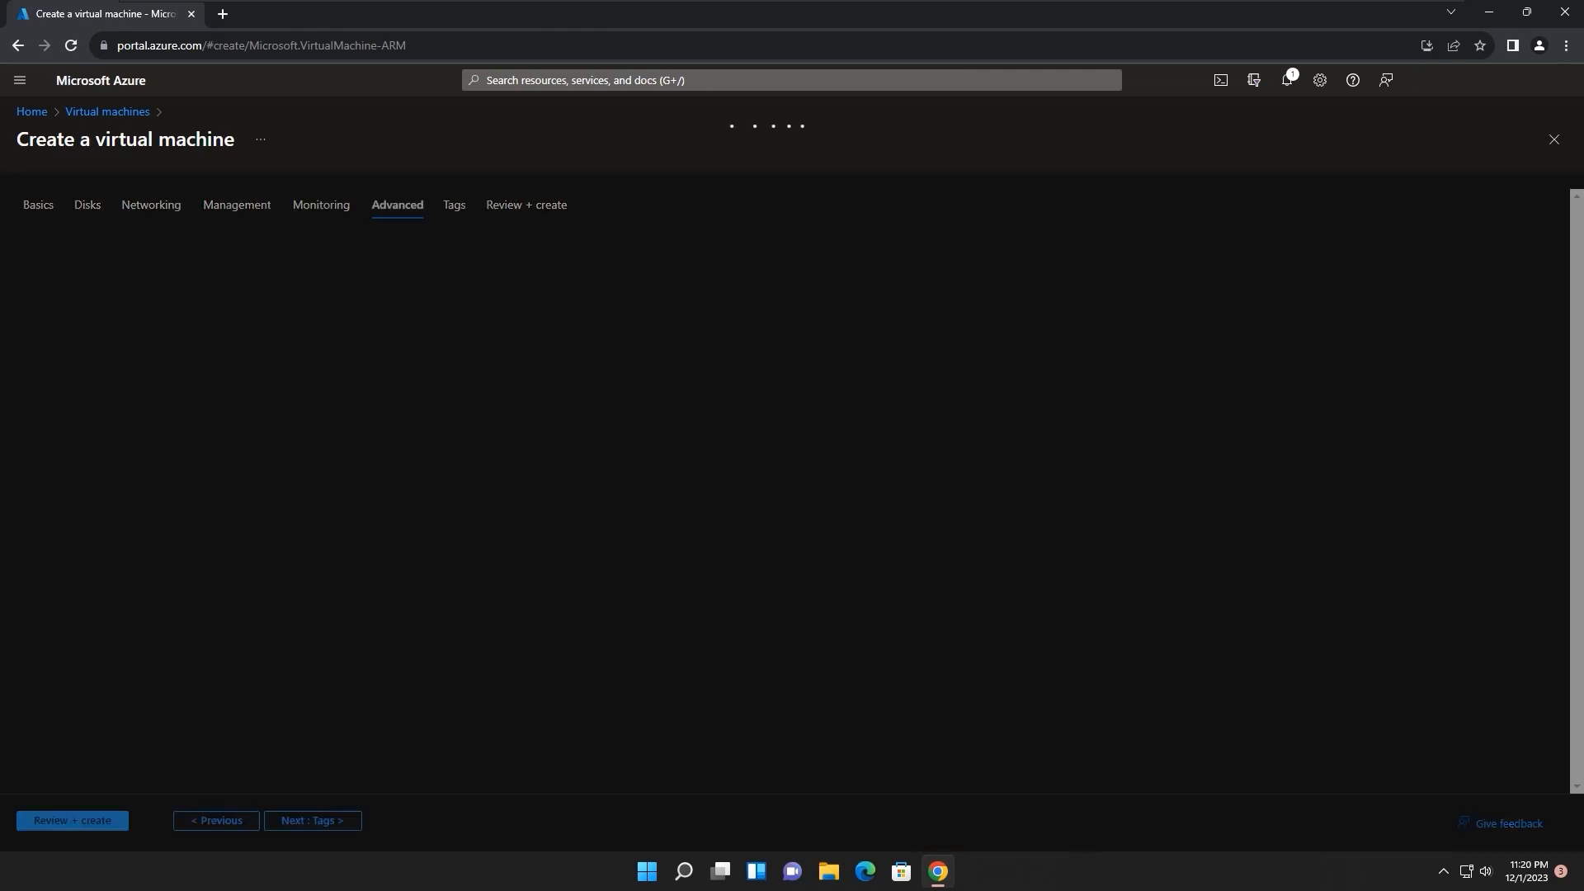
{"action": "scroll", "coordinate": [330, 495], "scroll_direction": "down", "scroll_amount": 6}
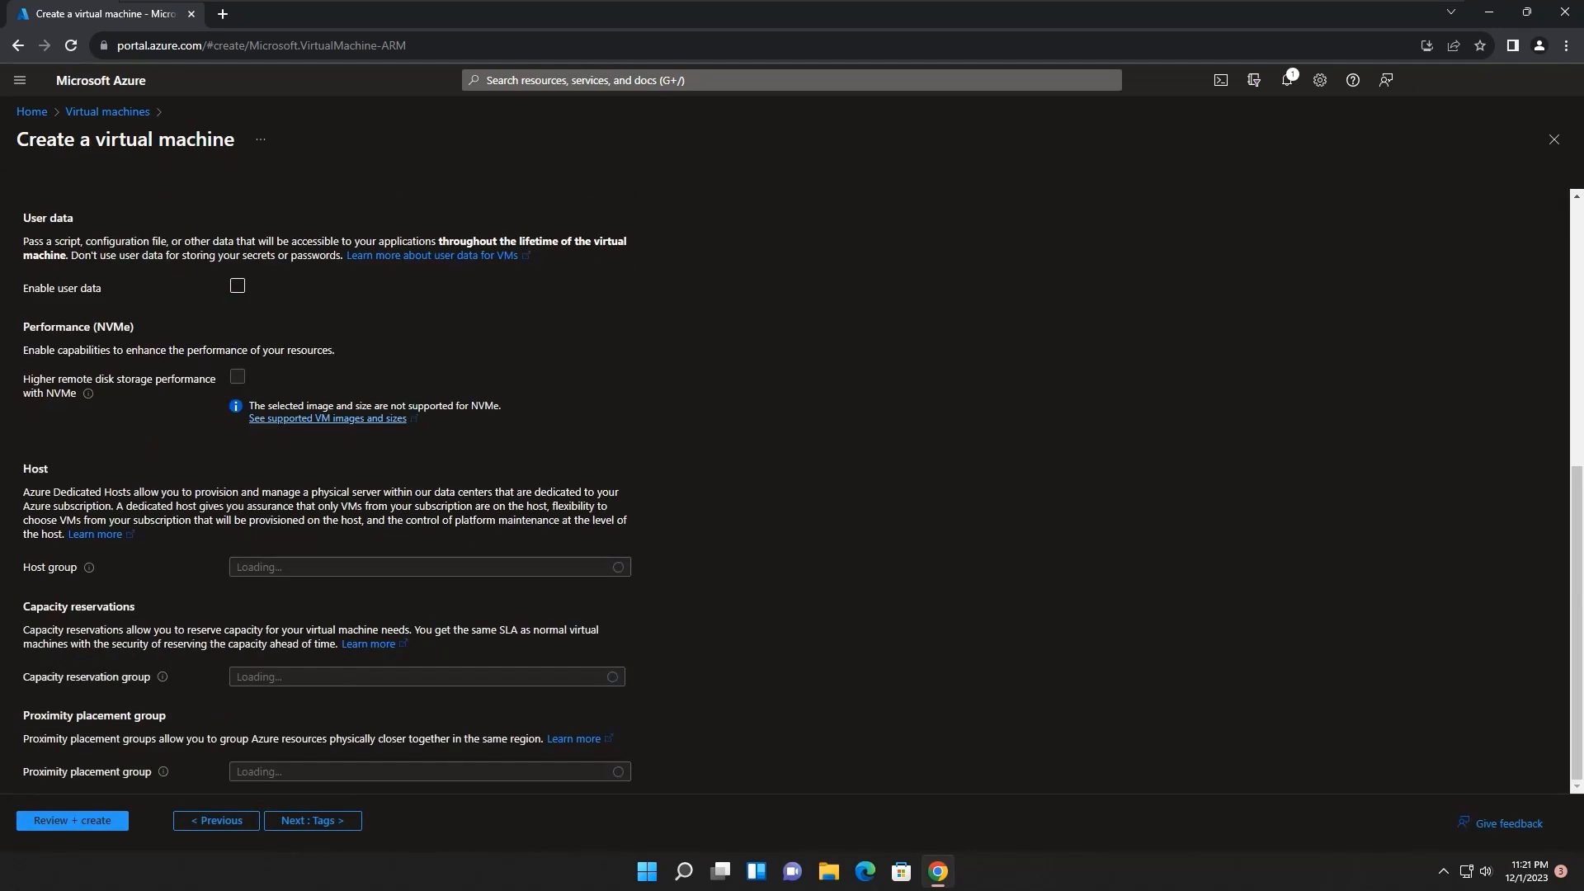
{"action": "scroll", "coordinate": [330, 495], "scroll_direction": "up", "scroll_amount": 6}
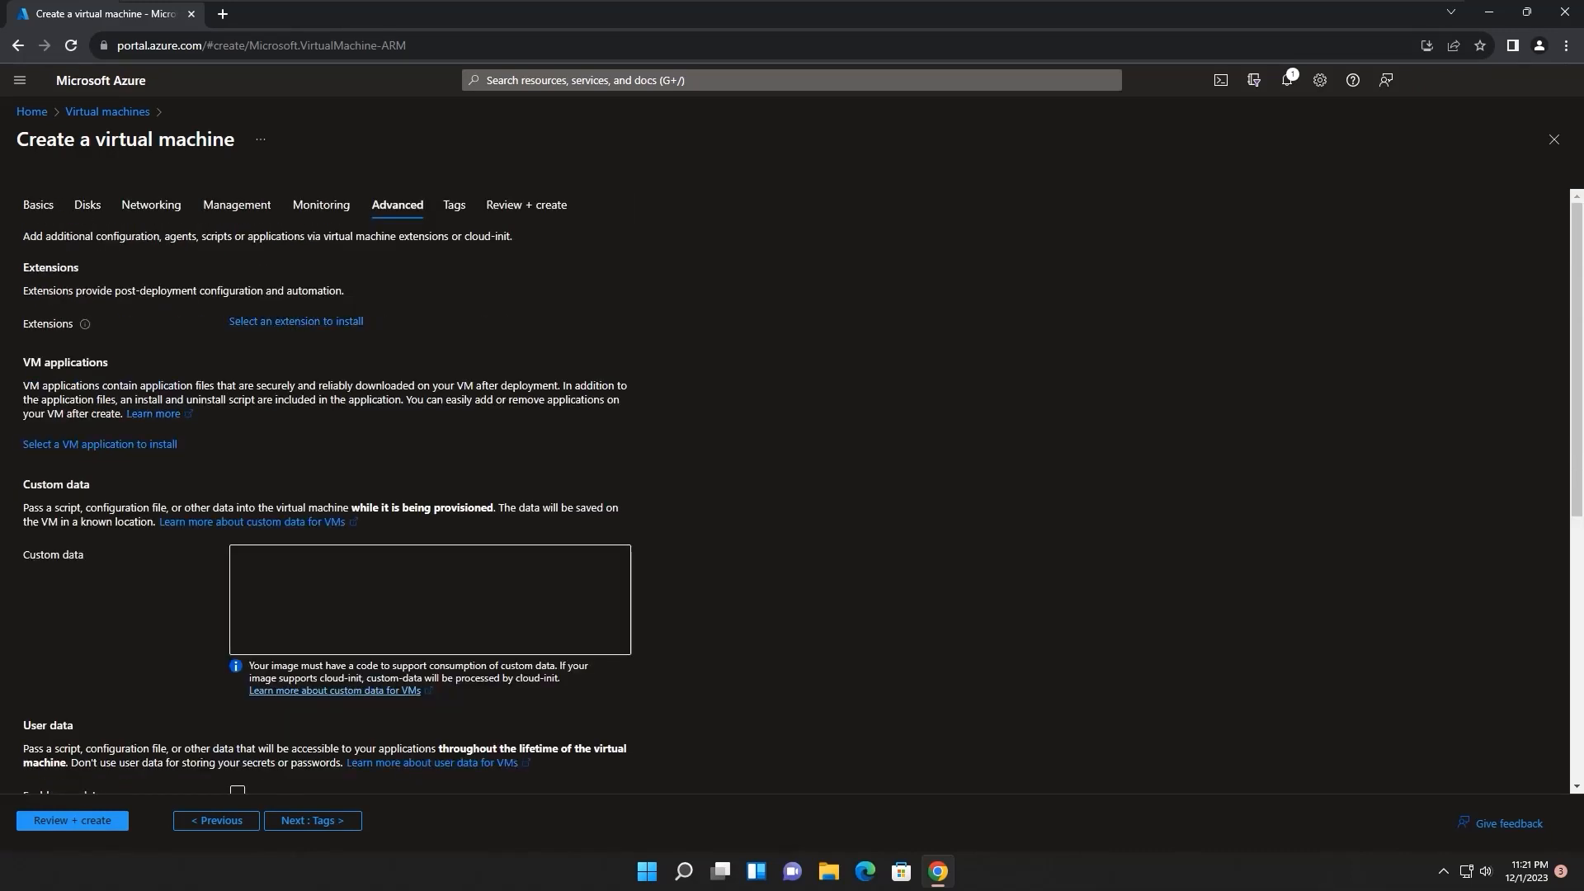
{"action": "scroll", "coordinate": [330, 495], "scroll_direction": "down", "scroll_amount": 2}
{"action": "scroll", "coordinate": [330, 495], "scroll_direction": "down", "scroll_amount": 4}
{"action": "scroll", "coordinate": [330, 495], "scroll_direction": "up", "scroll_amount": 6}
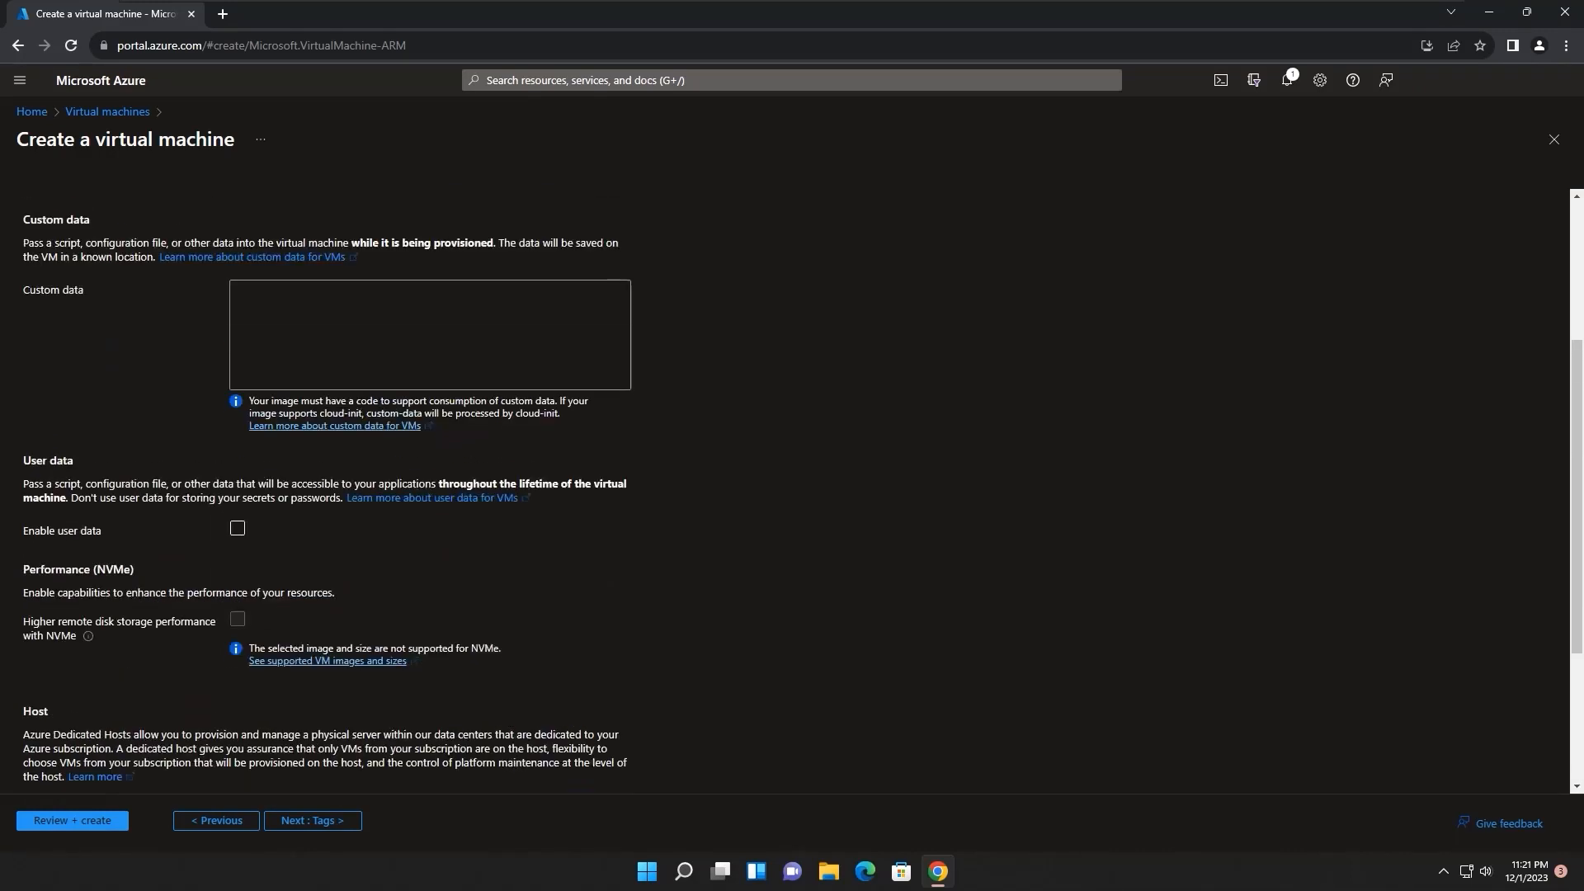
{"action": "scroll", "coordinate": [803, 491], "scroll_direction": "up", "scroll_amount": 1}
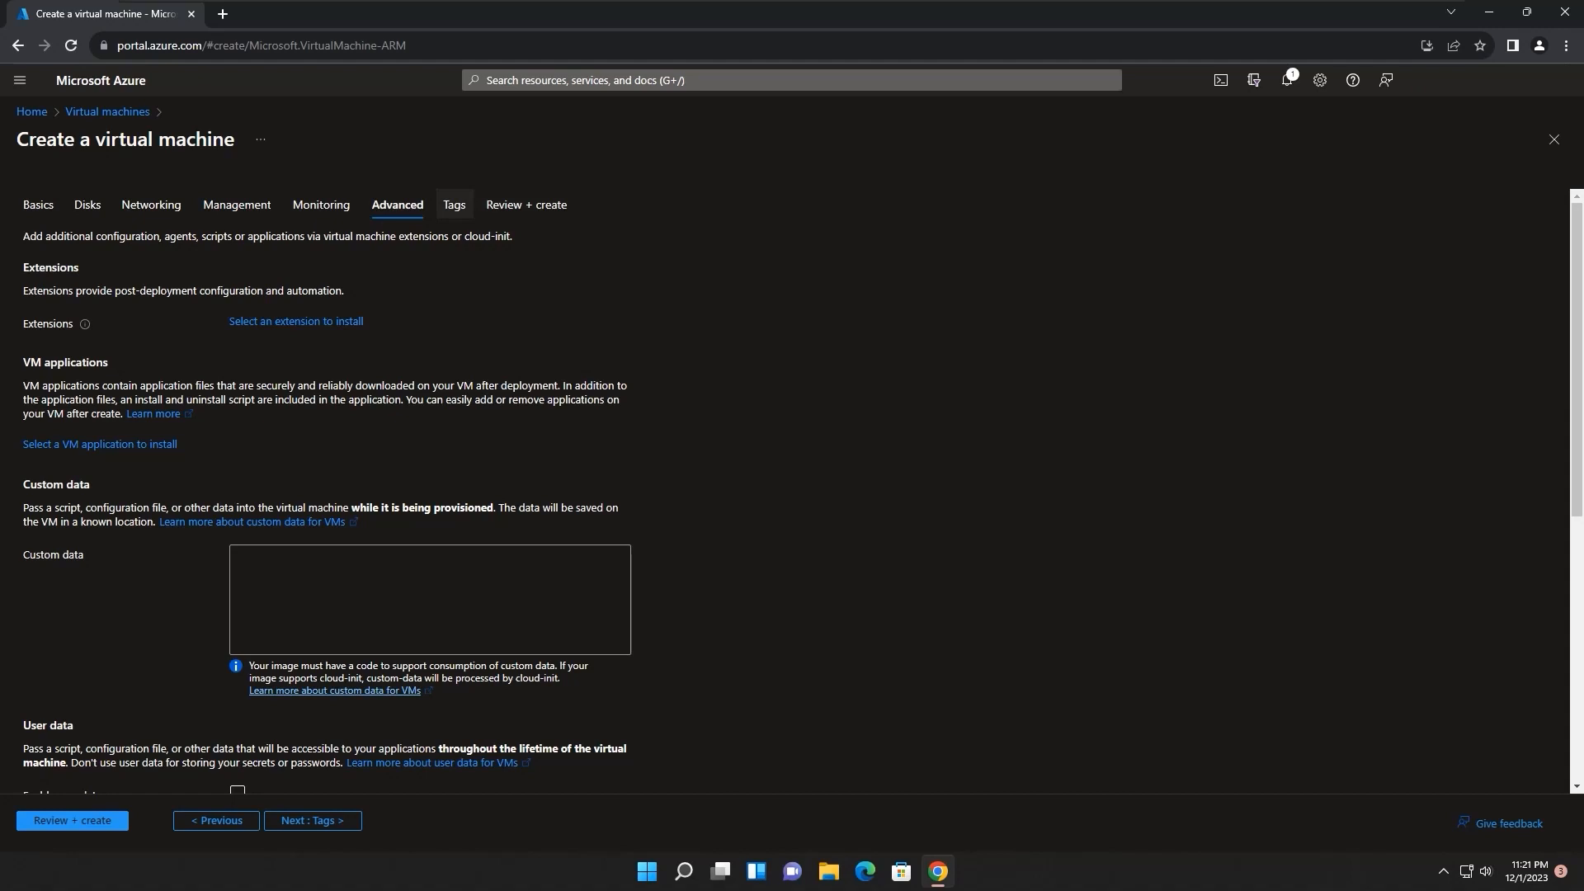
Skip the tags, review the final configuration summary and create the virtual machine
{"action": "left_click", "coordinate": [454, 204]}
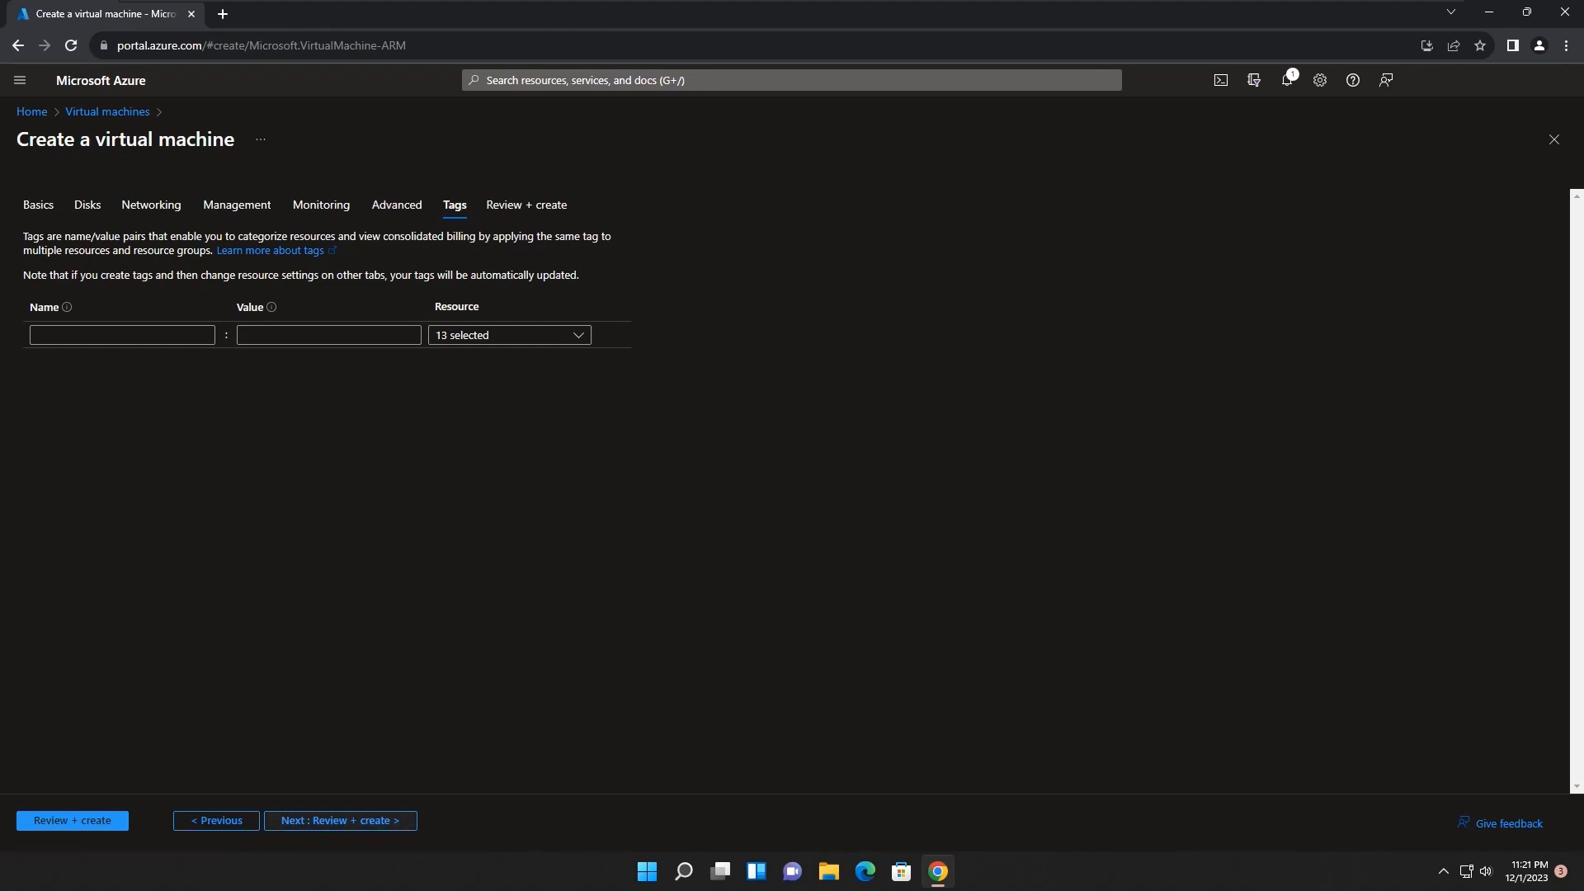
{"action": "left_click", "coordinate": [330, 821]}
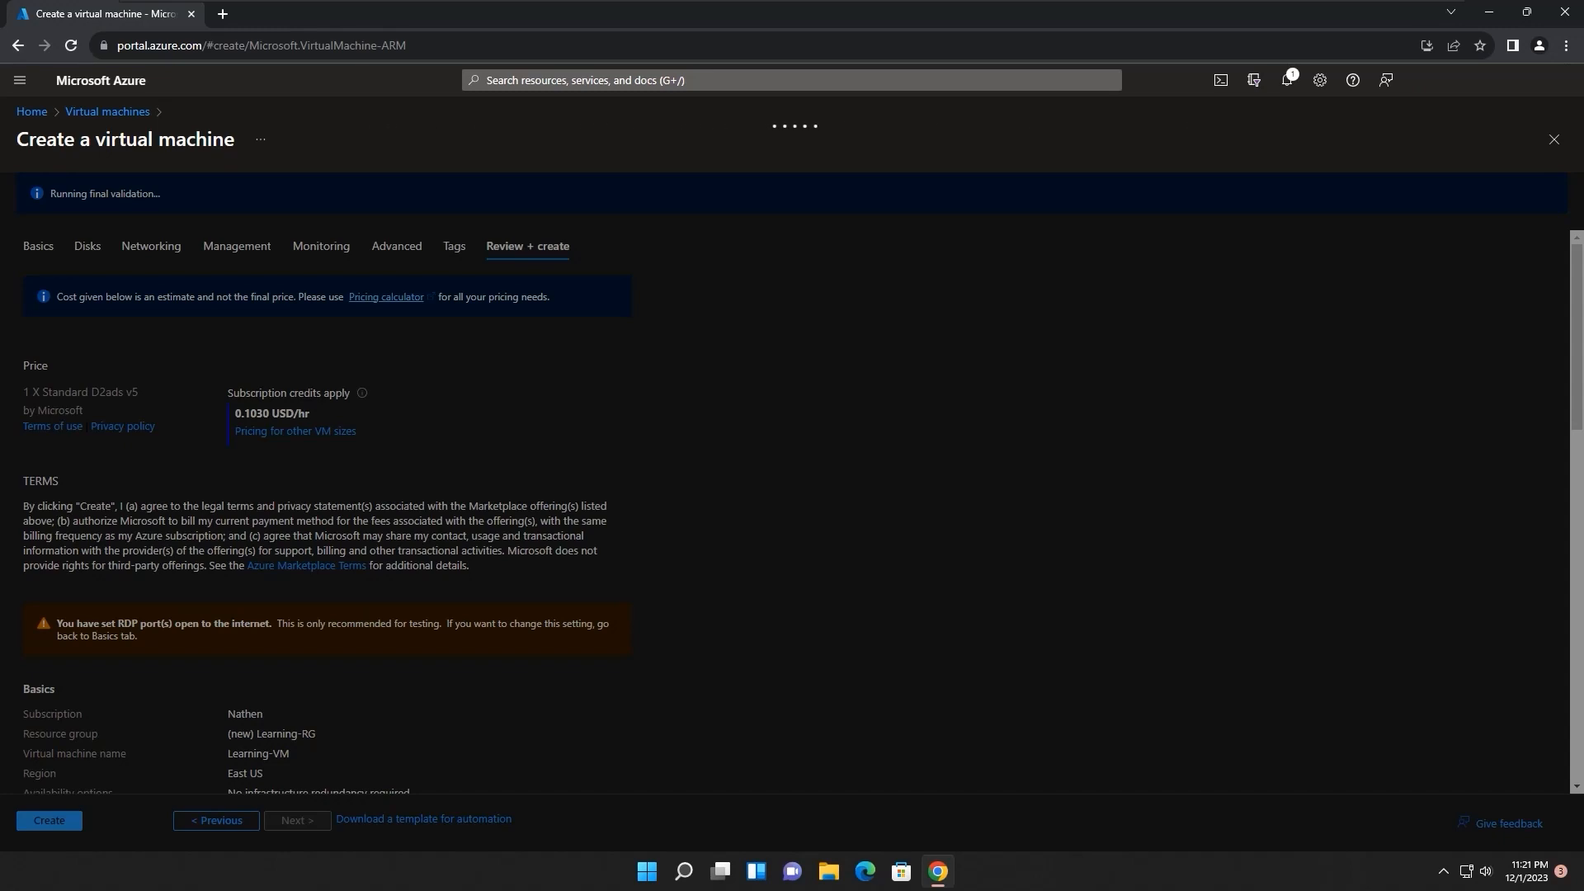
{"action": "scroll", "coordinate": [326, 511], "scroll_direction": "down", "scroll_amount": 12}
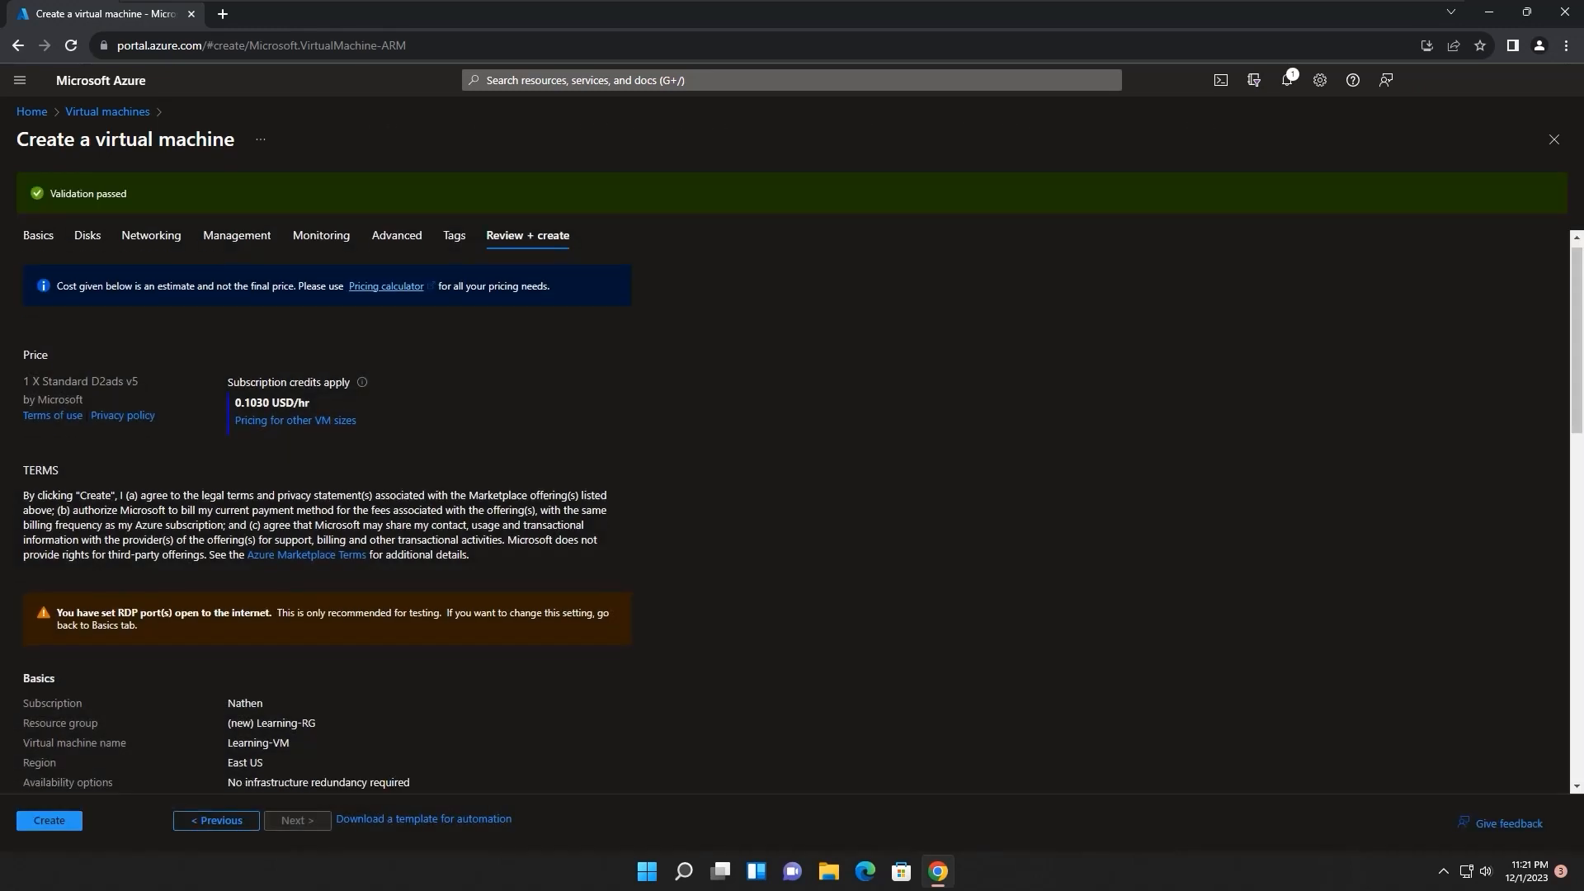
{"action": "scroll", "coordinate": [792, 511], "scroll_direction": "up", "scroll_amount": 12}
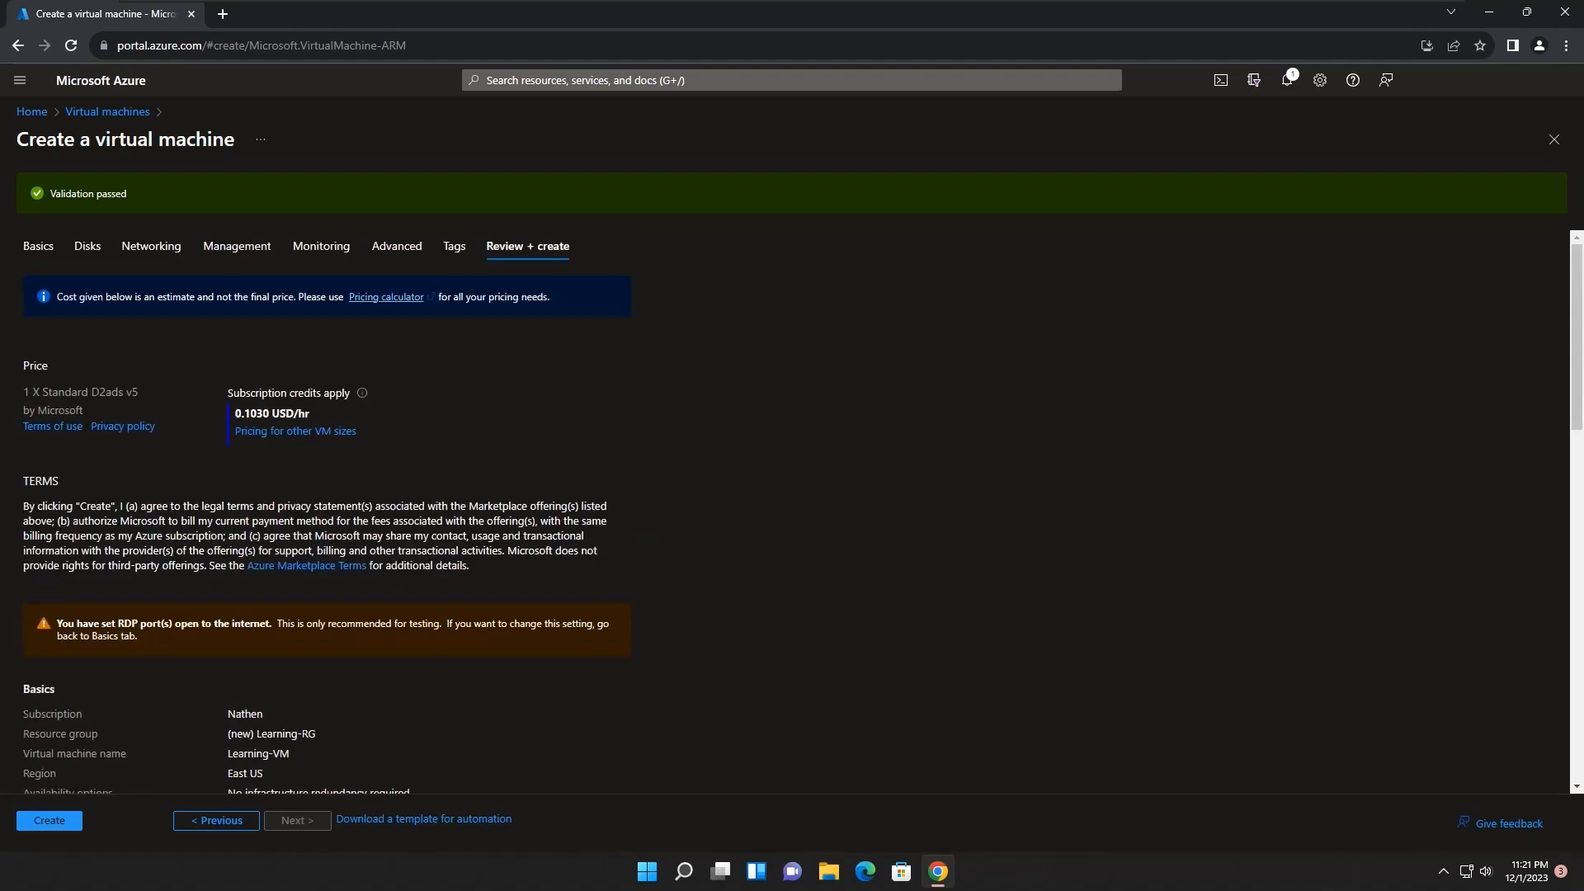
{"action": "scroll", "coordinate": [792, 511], "scroll_direction": "down", "scroll_amount": 13}
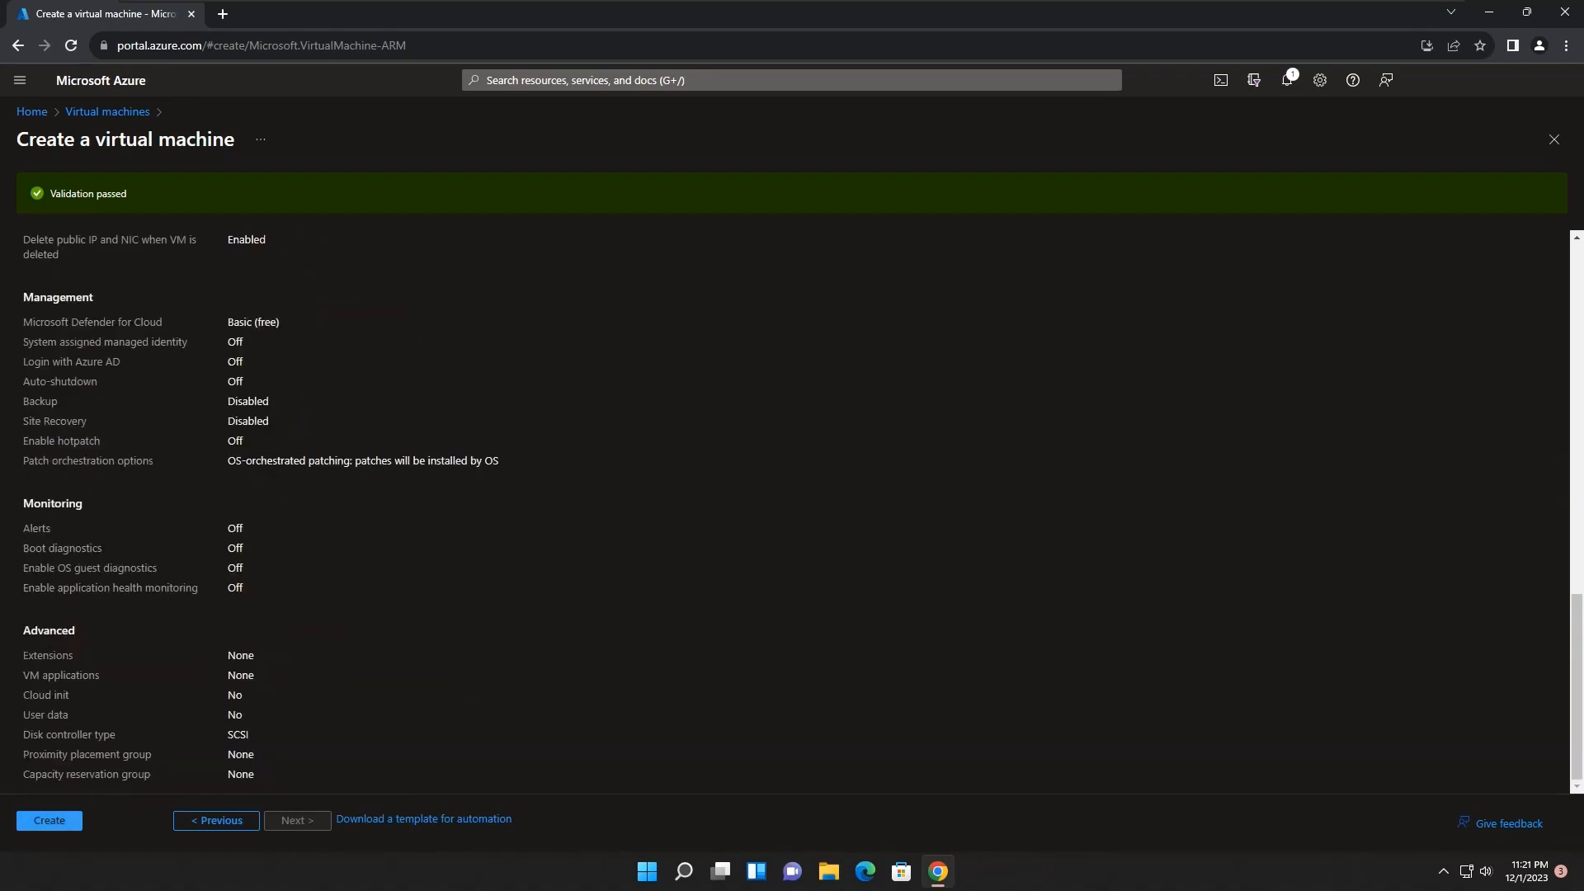
{"action": "left_click", "coordinate": [49, 821]}
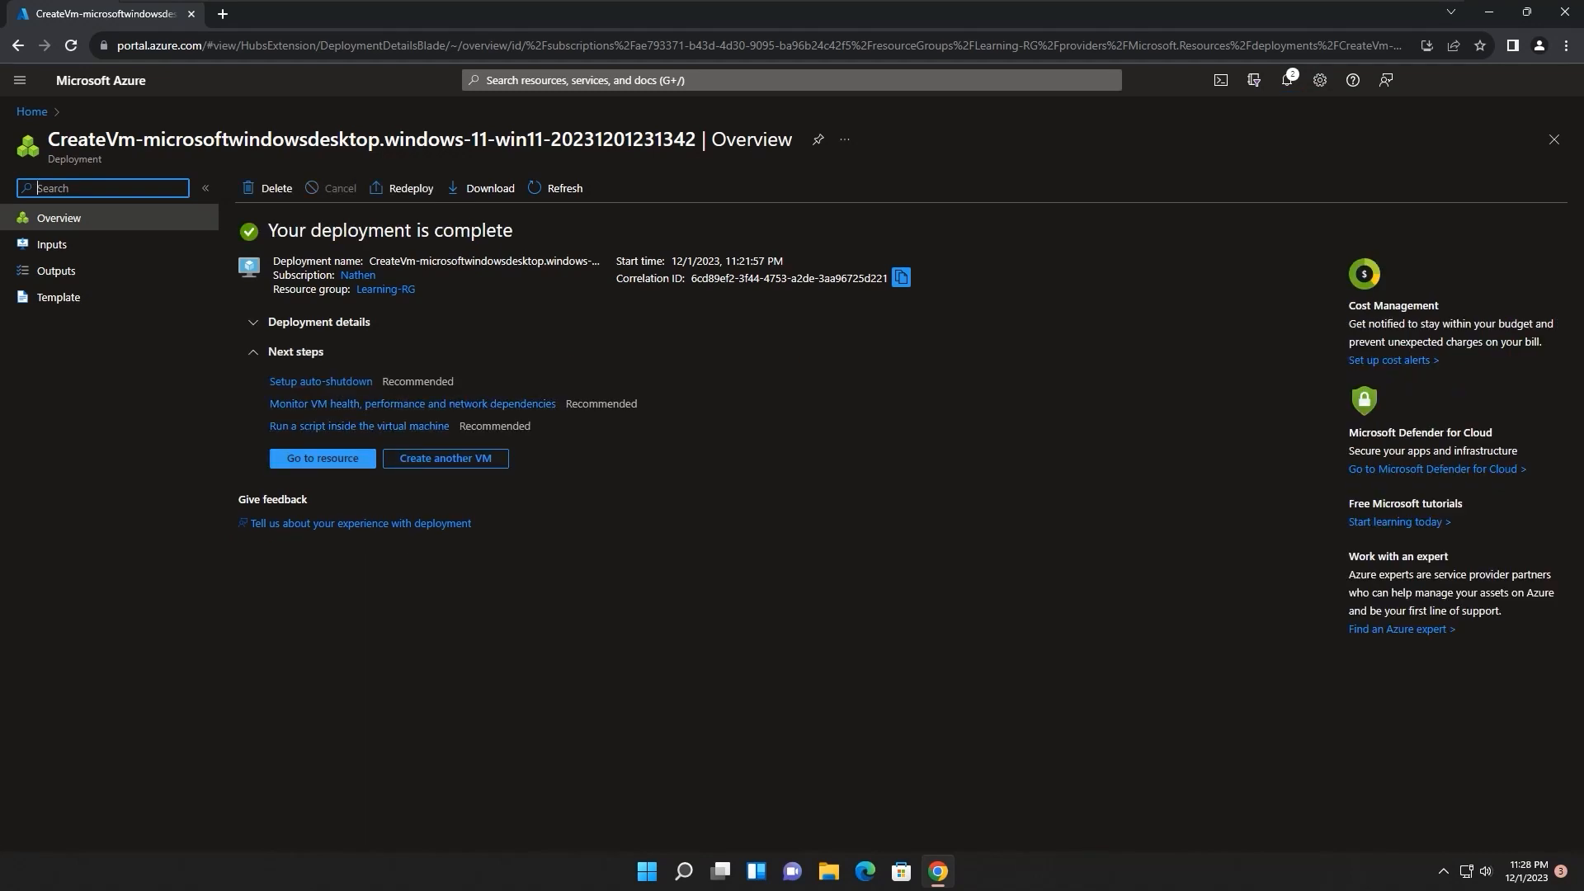
Open the deployed Learning-VM resource and copy its public IP address
{"action": "left_click", "coordinate": [323, 458]}
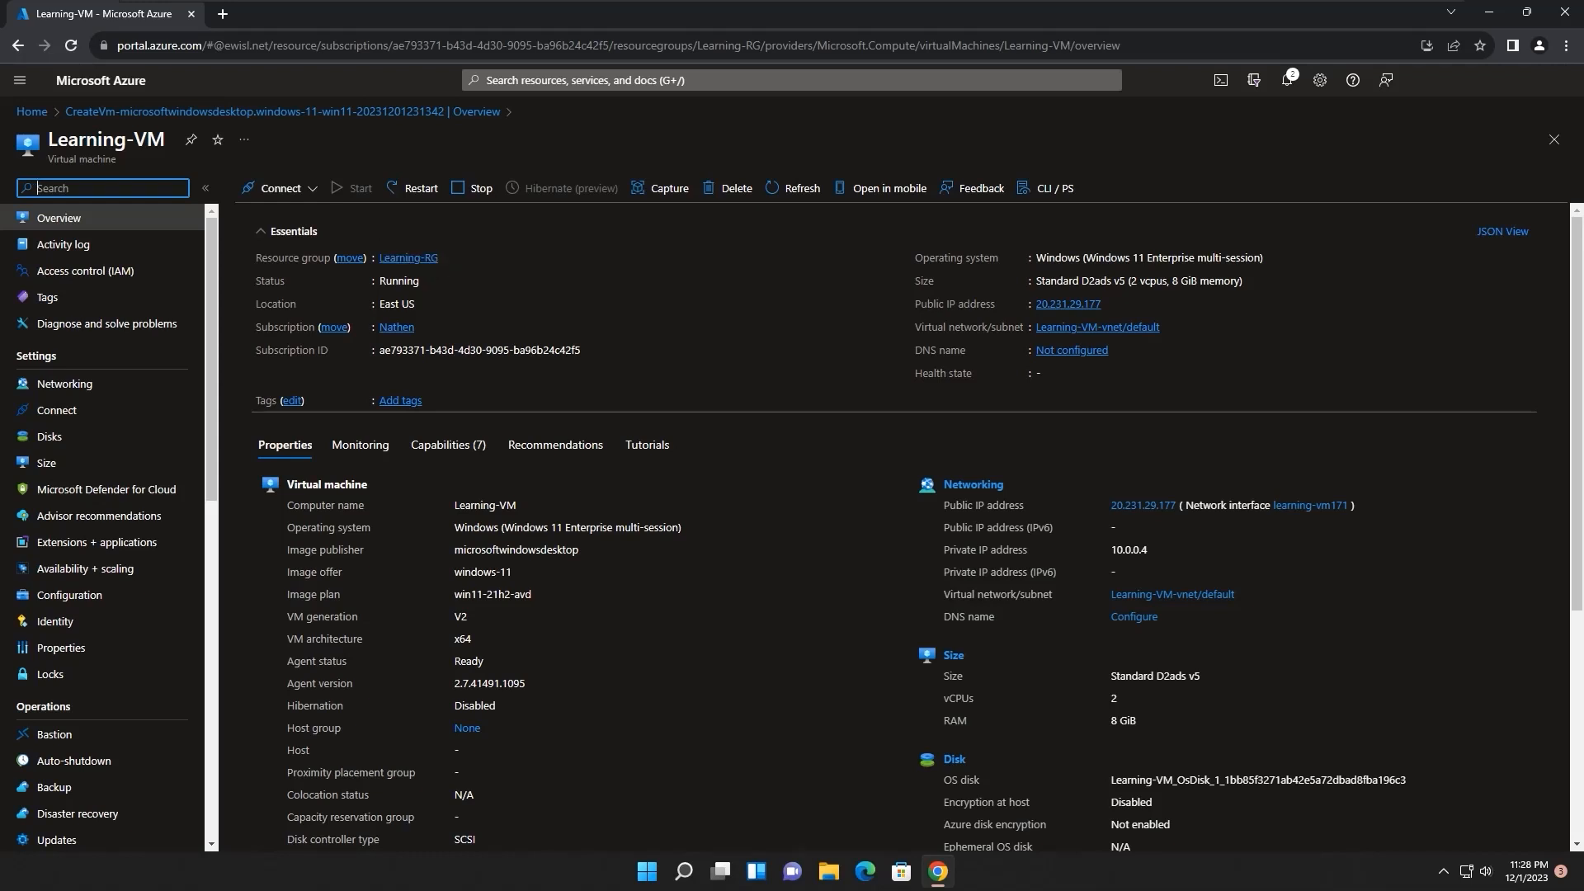
{"action": "left_click_drag", "start_coordinate": [914, 303], "coordinate": [995, 303]}
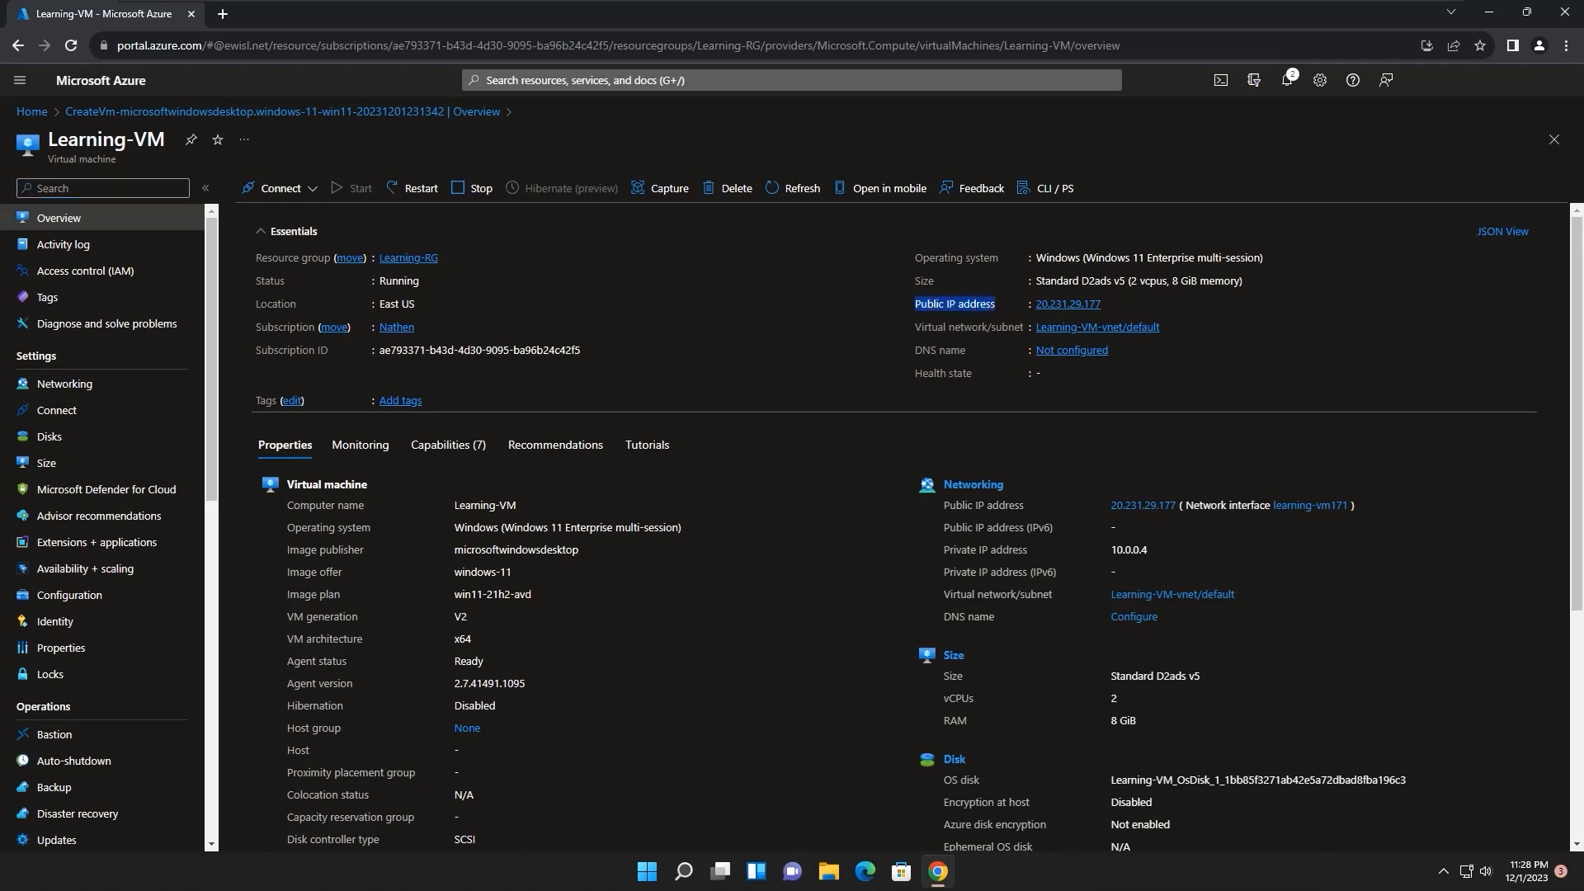
{"action": "left_click", "coordinate": [1111, 304]}
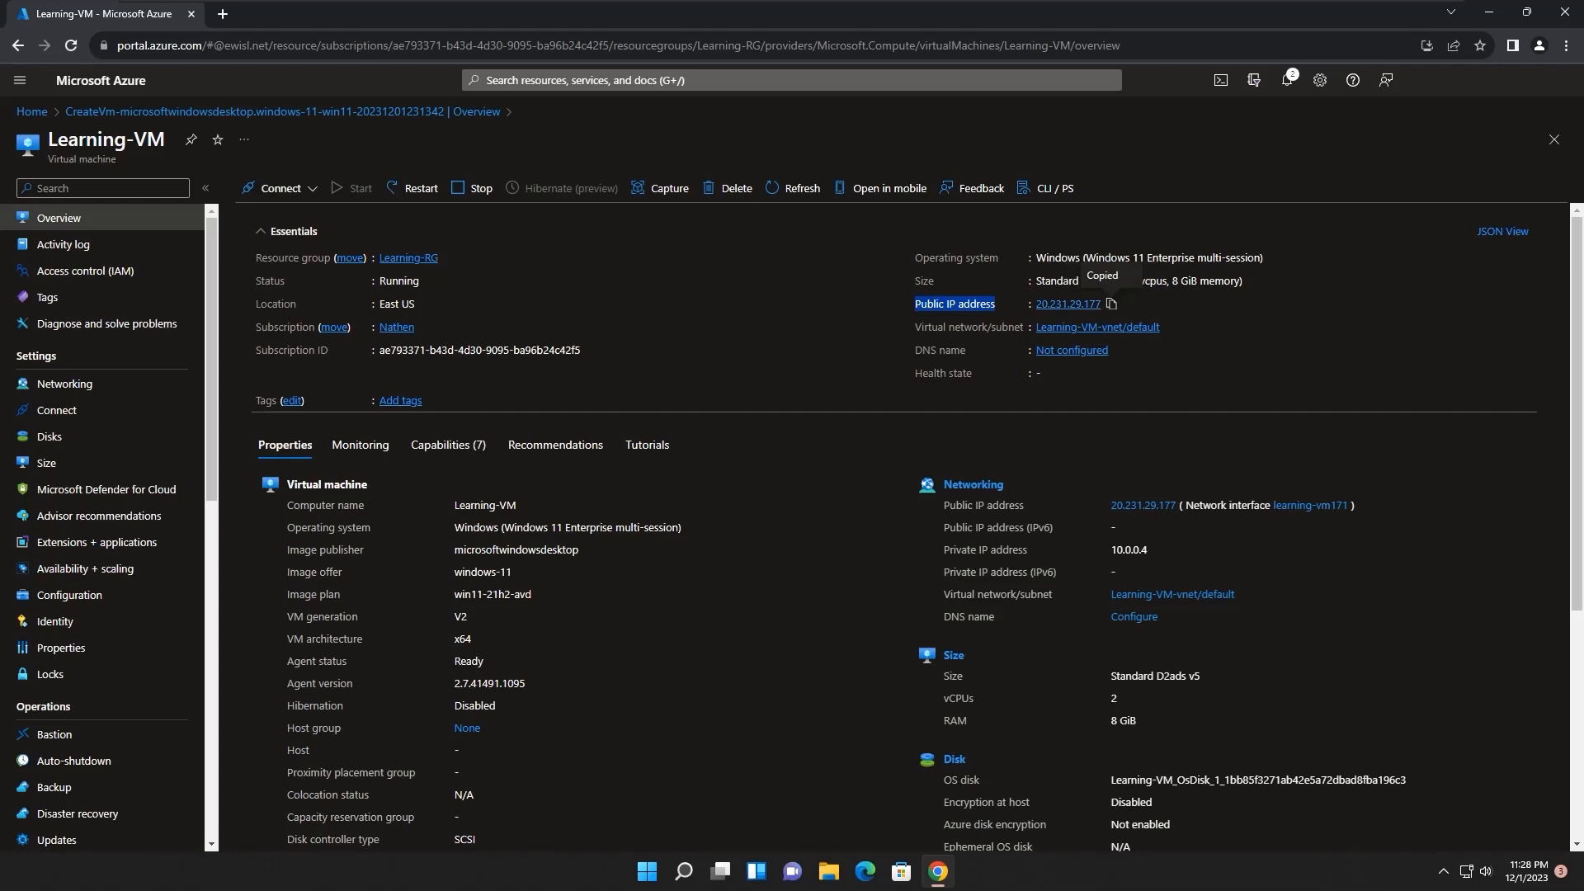
{"action": "left_click", "coordinate": [950, 312]}
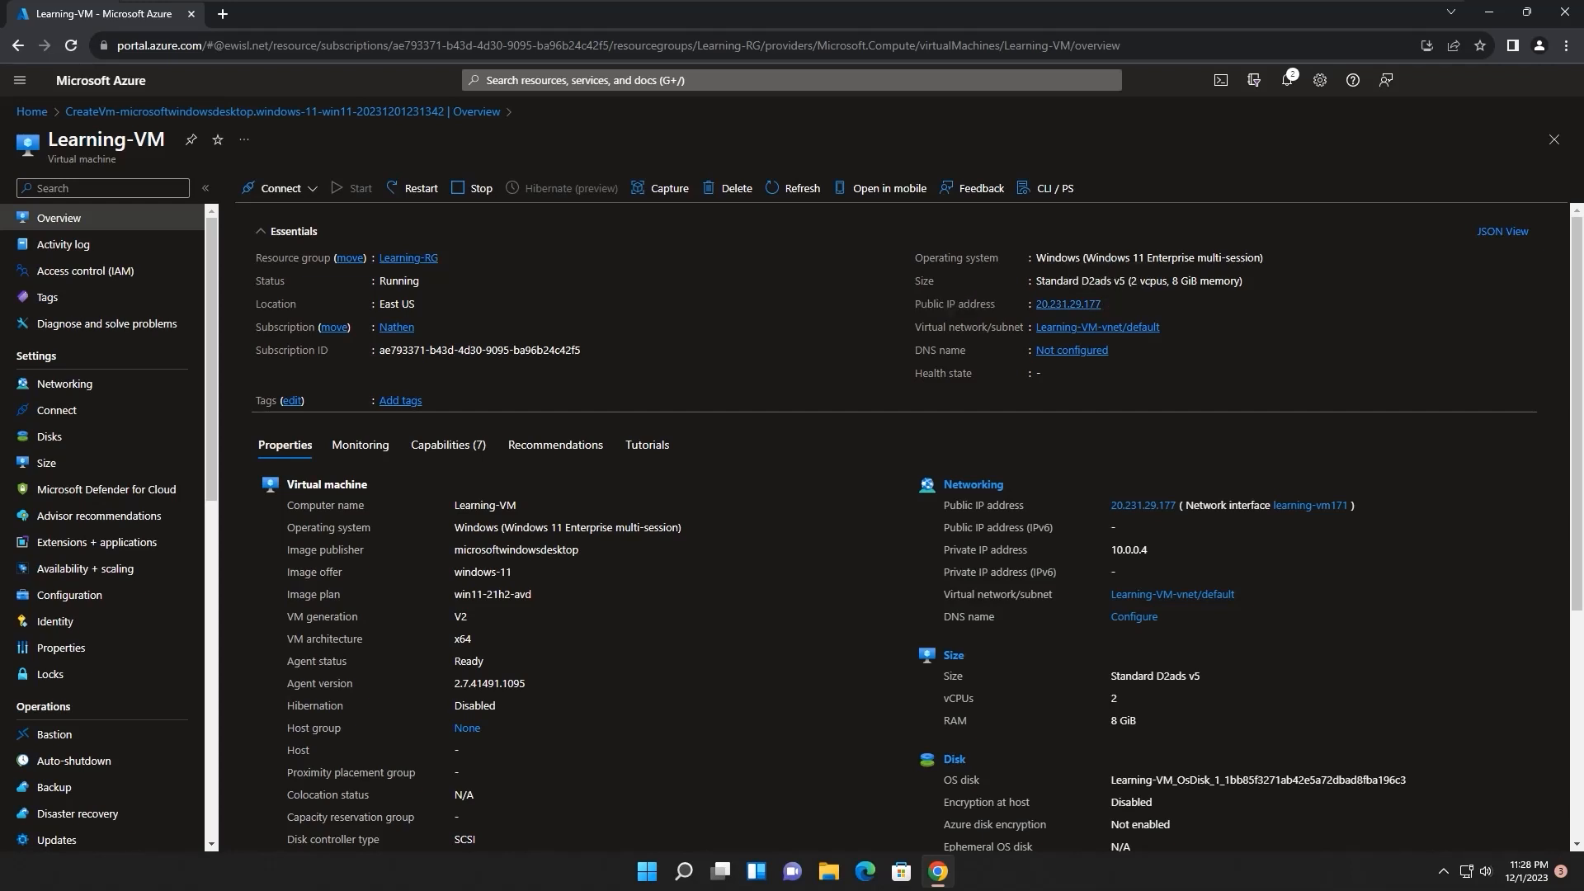
Open Remote Desktop Connection and start a connection to the copied public IP address, 20.231.29.177
{"action": "key", "text": "super"}
{"action": "type", "text": "re"}
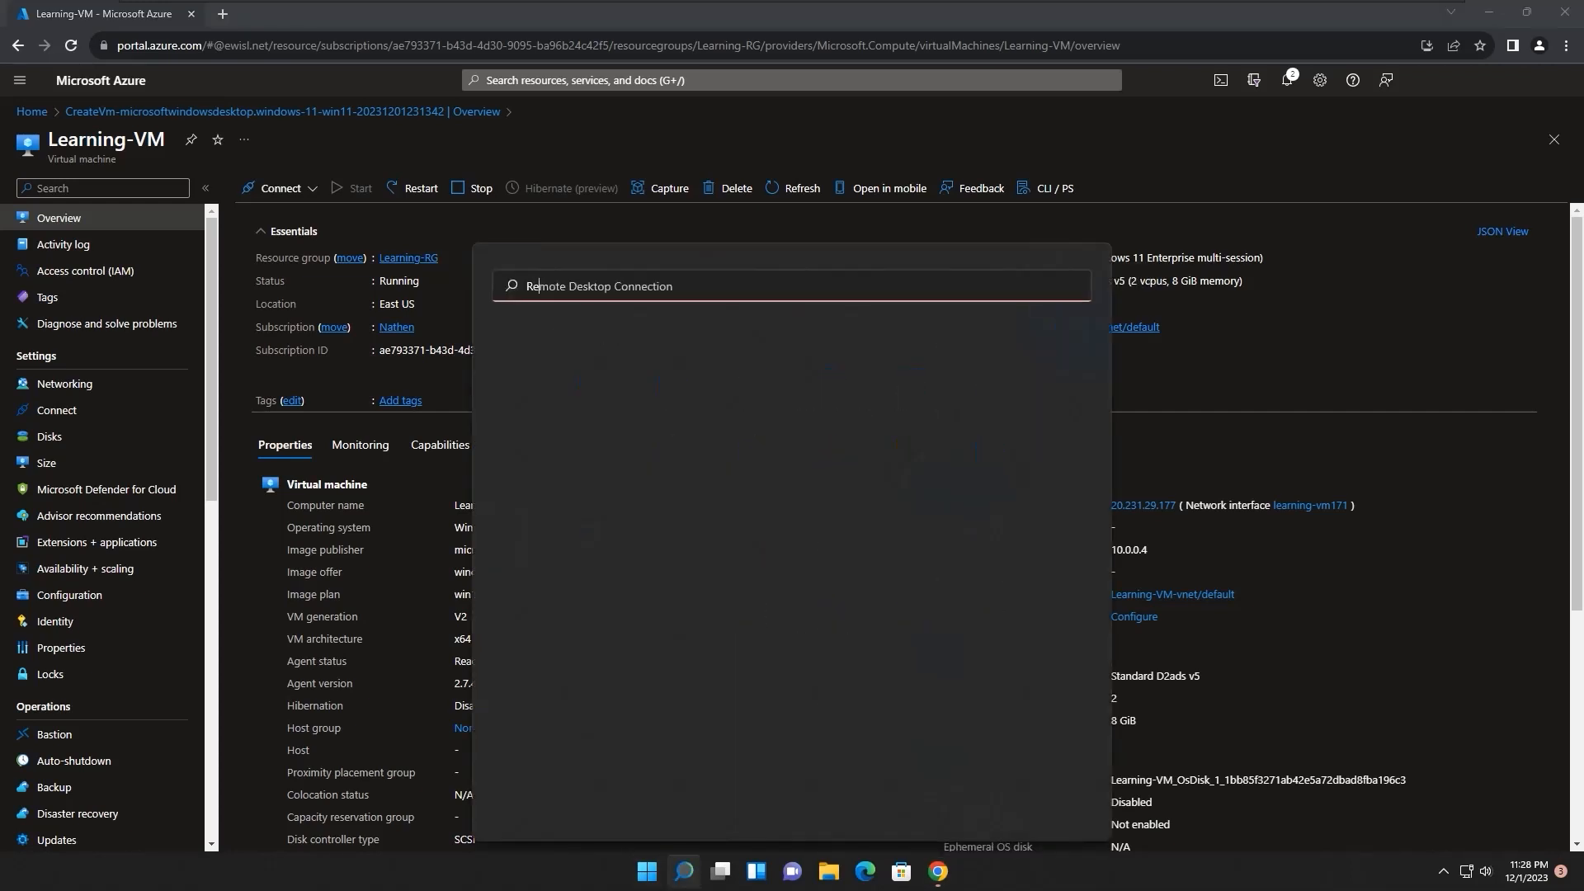
{"action": "type", "text": "mo"}
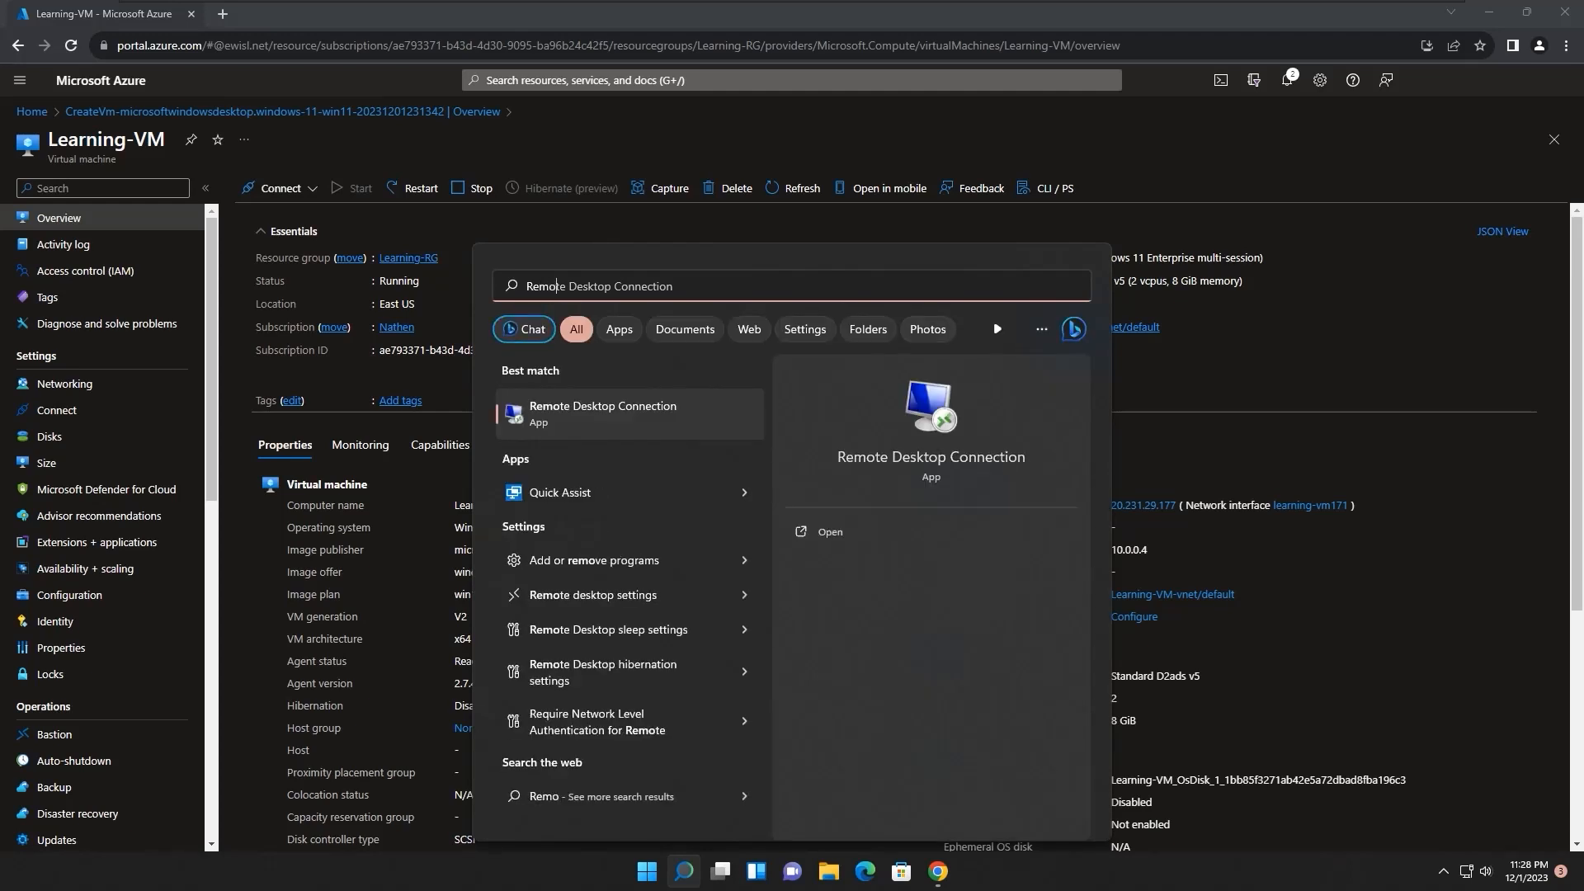
{"action": "key", "text": "Return"}
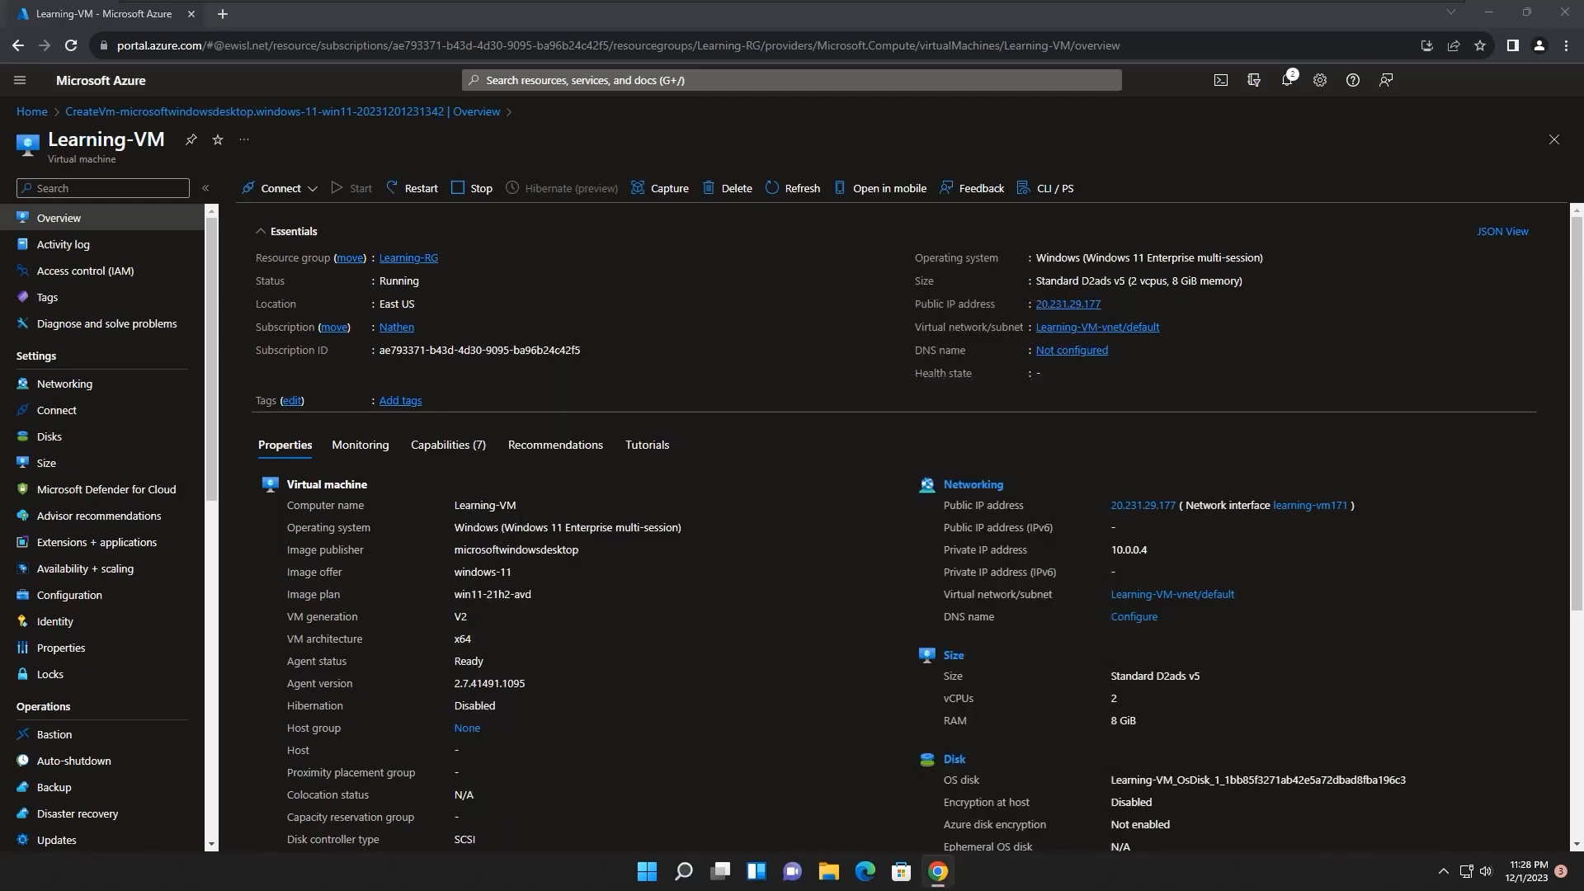
{"action": "right_click", "coordinate": [780, 265]}
{"action": "left_click", "coordinate": [824, 339]}
{"action": "key", "text": "ctrl+v"}
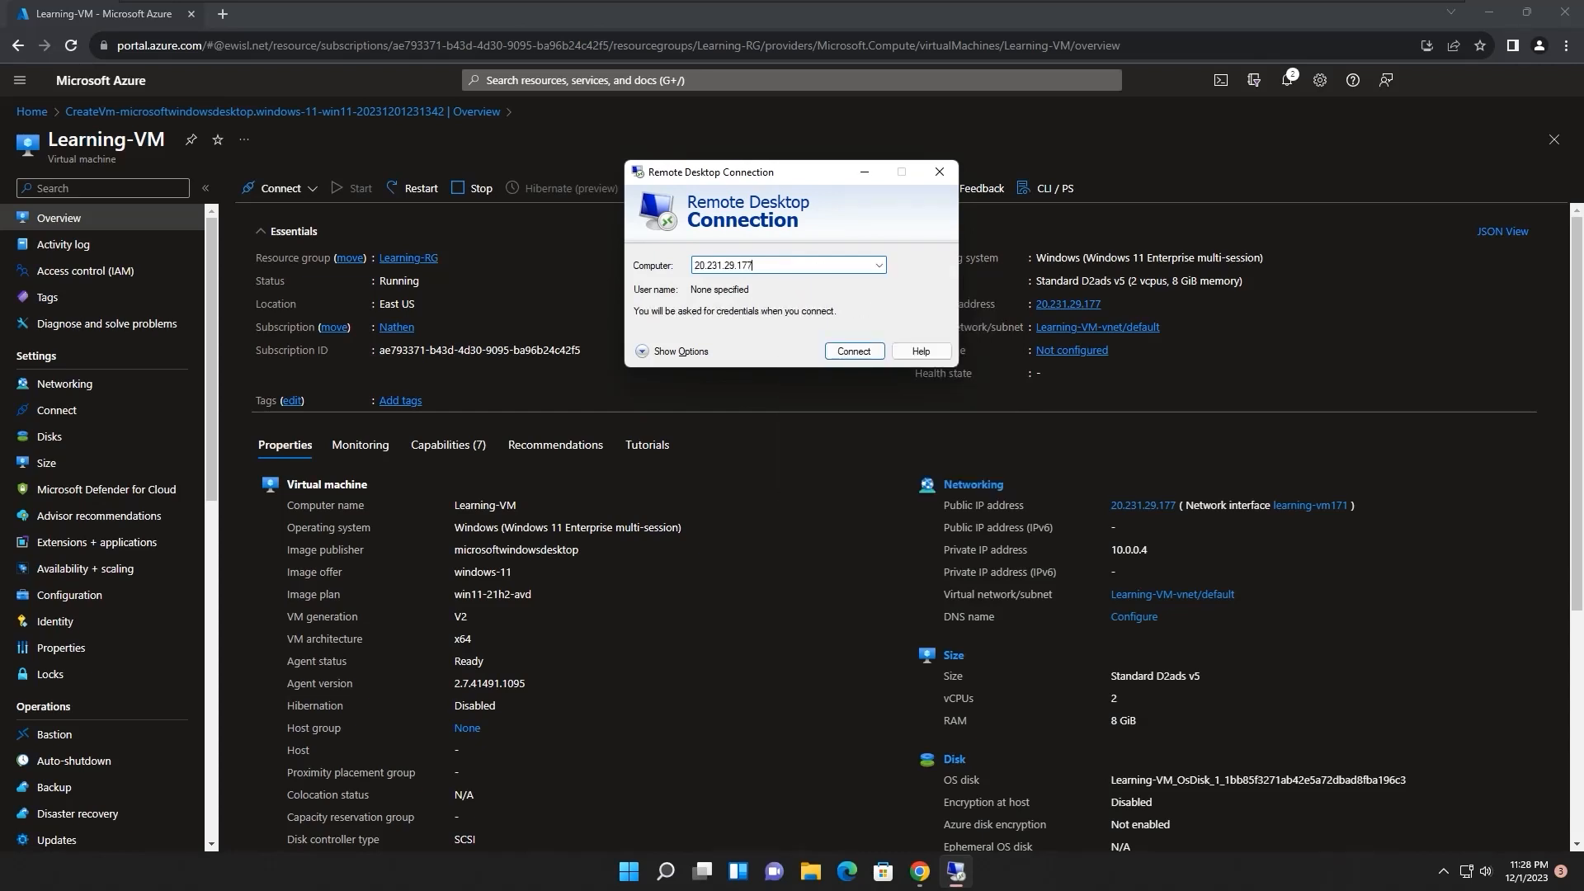
{"action": "key", "text": "Return"}
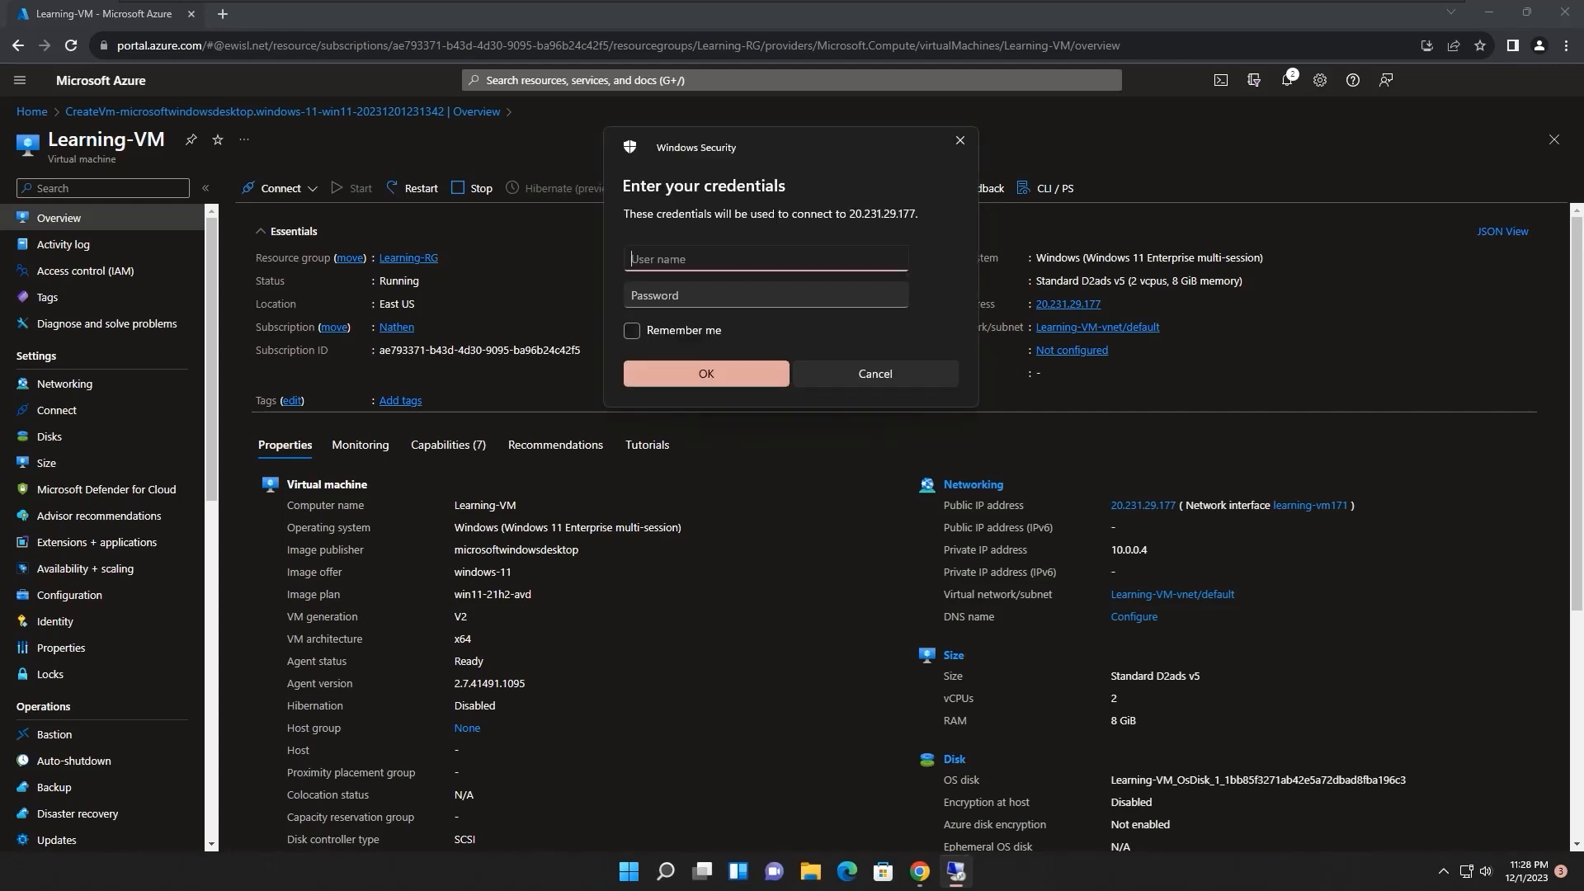
Sign in to the remote machine as testuser with the account password and confirm the connection
{"action": "type", "text": "testuser"}
{"action": "key", "text": "Tab"}
{"action": "type", "text": "********"}
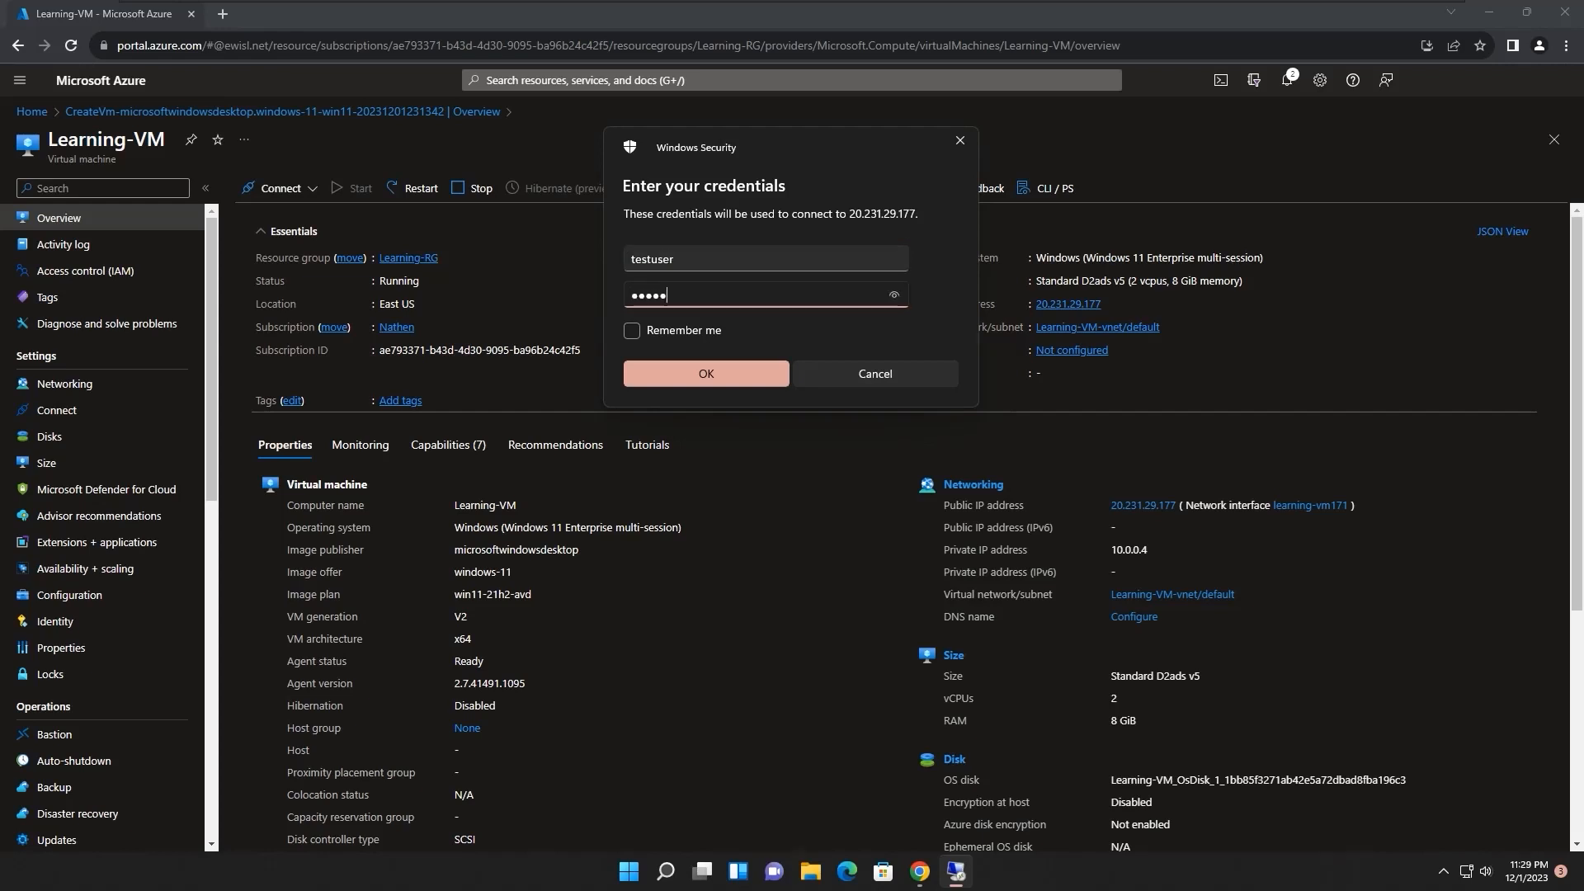
{"action": "key", "text": "Return"}
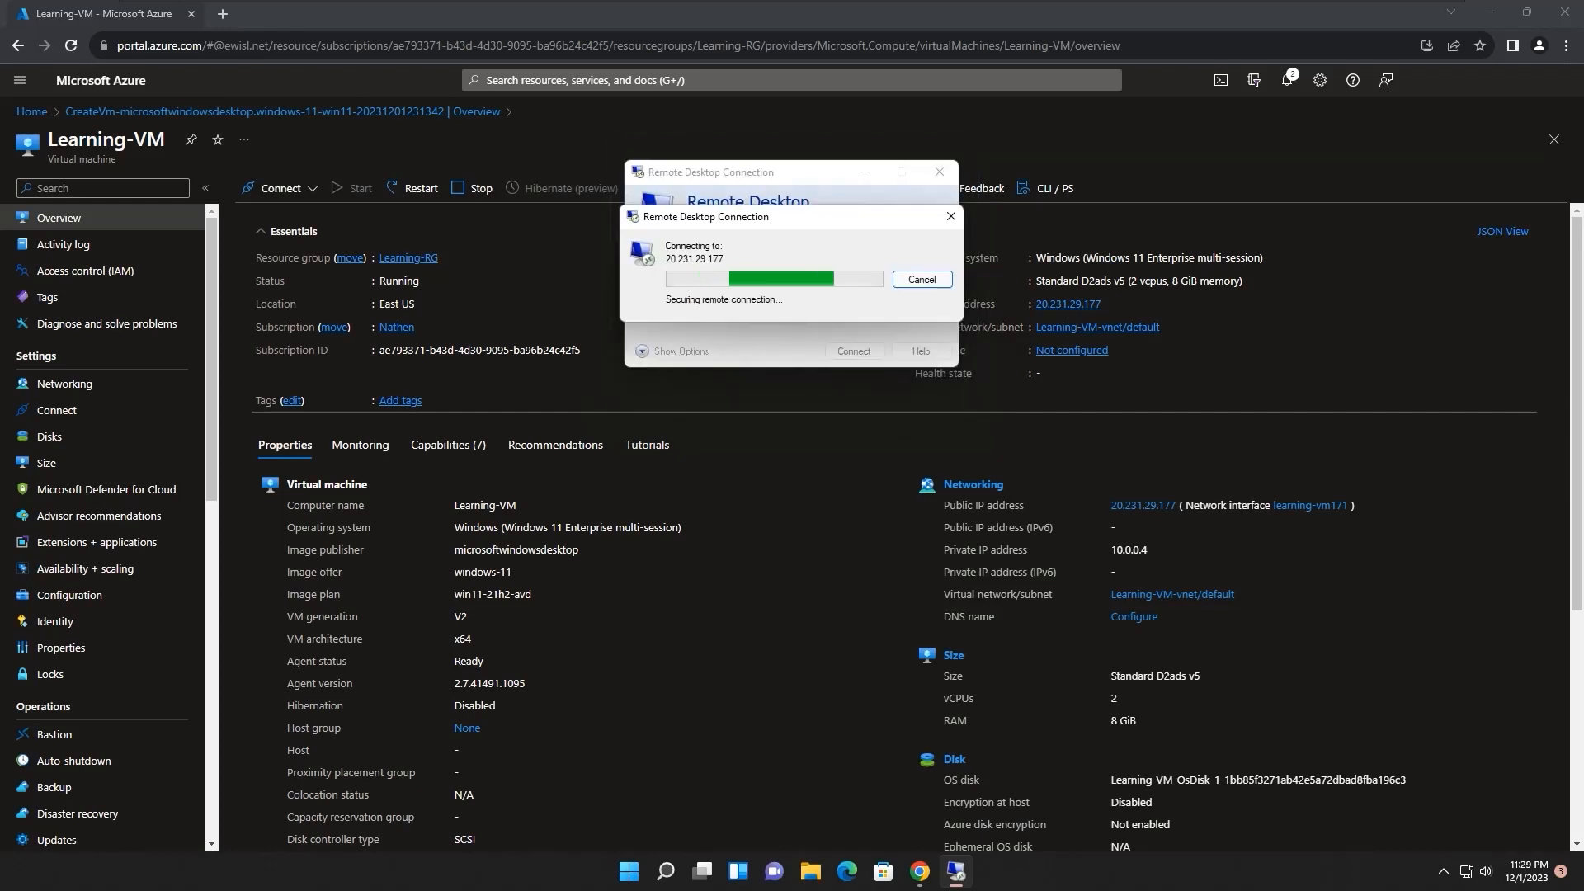
{"action": "key", "text": "y"}
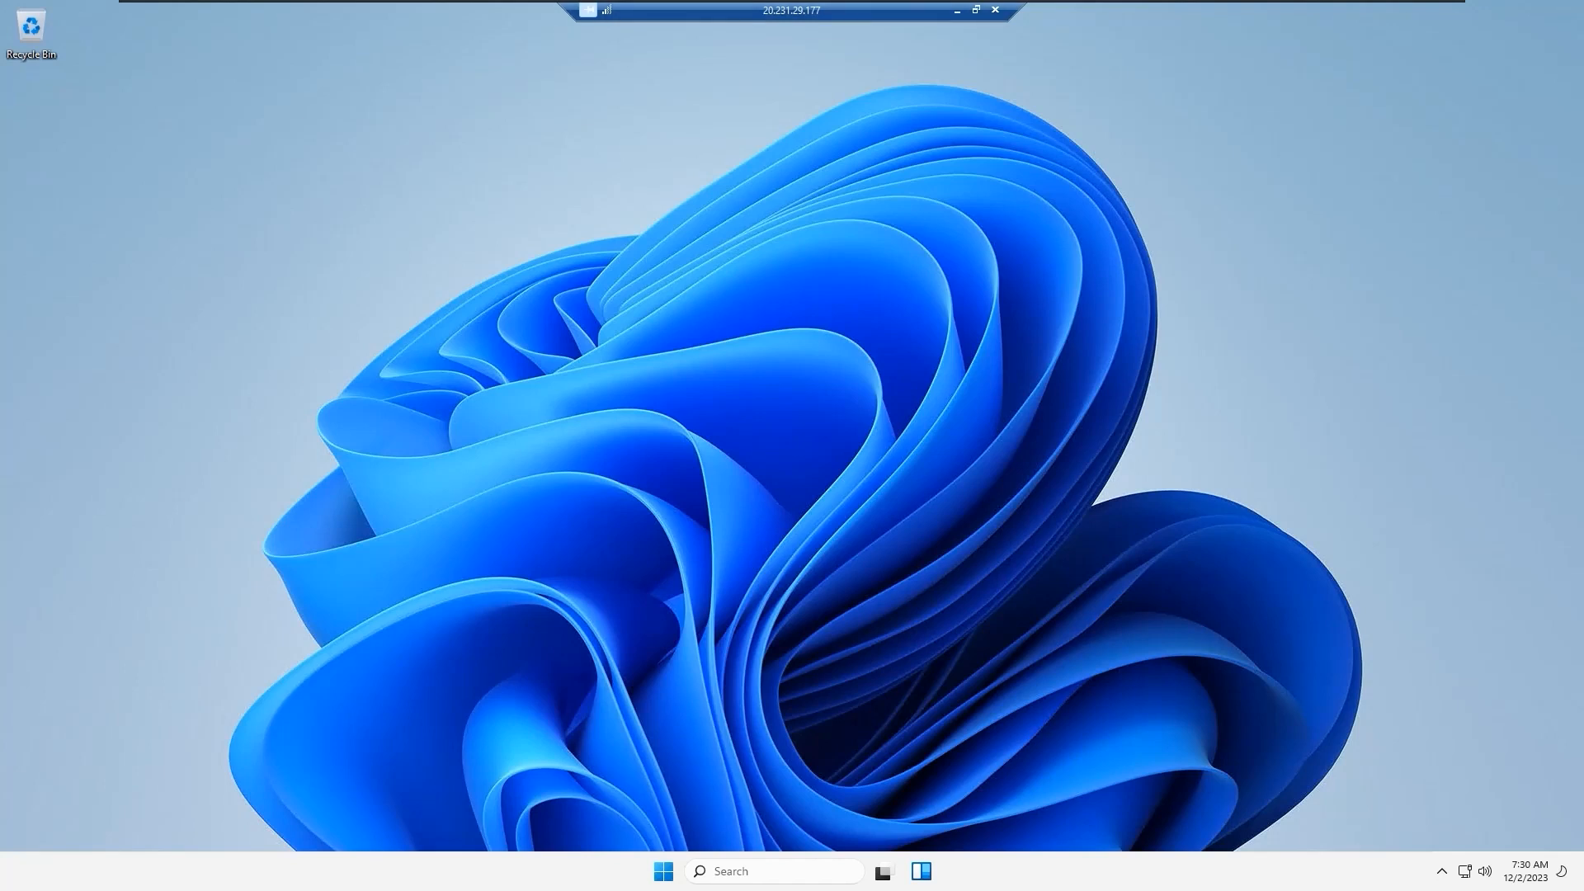
Check the installed RAM in the remote machine's system specifications and close Settings
{"action": "key", "text": "super"}
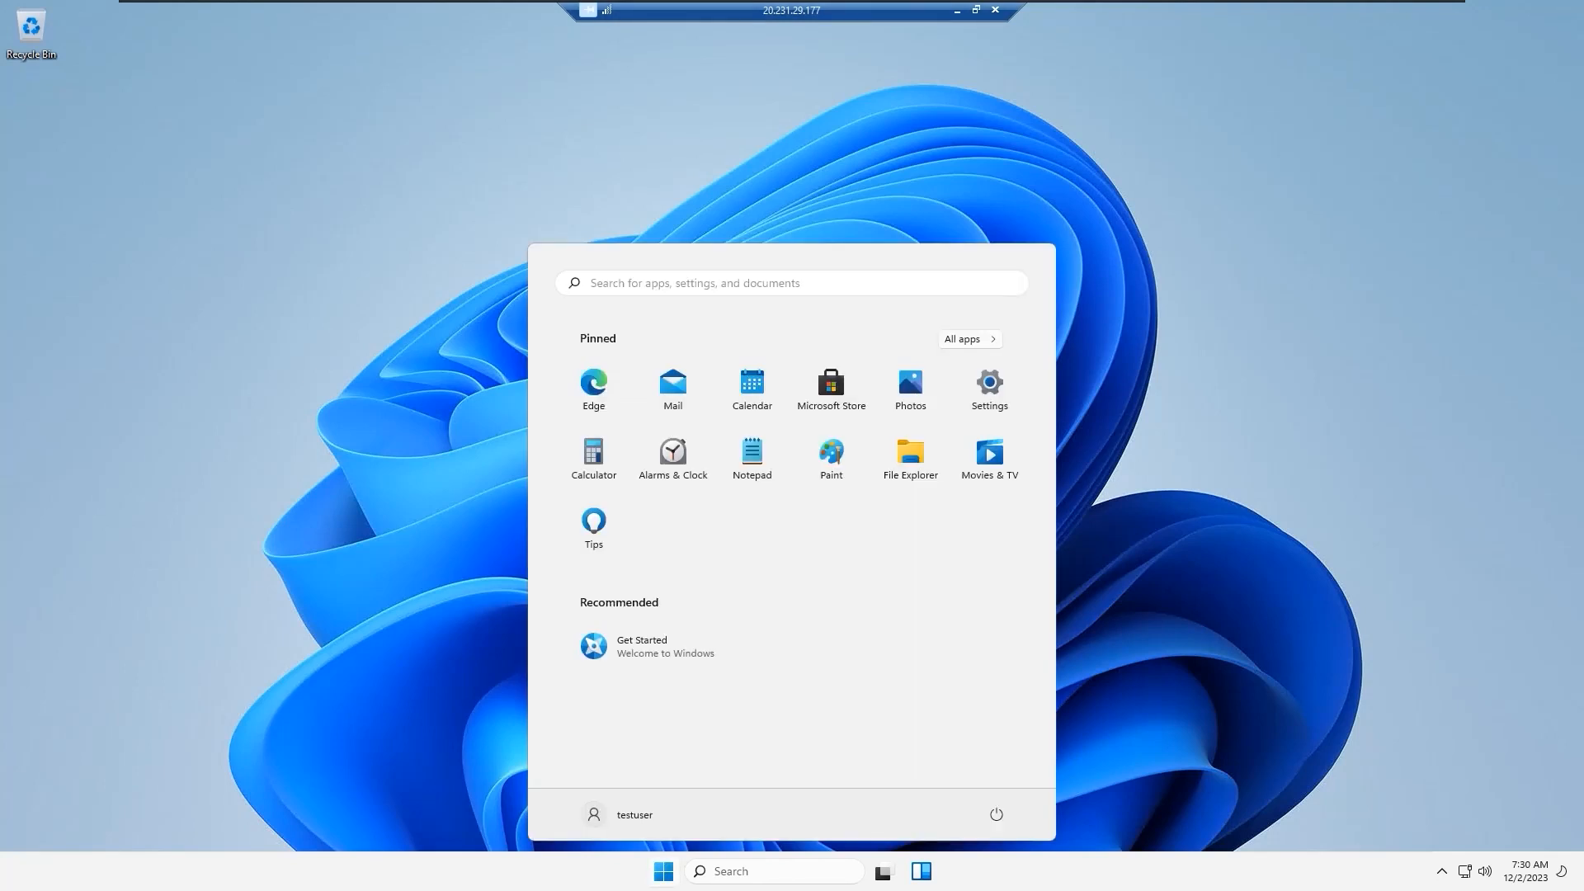
{"action": "left_click", "coordinate": [989, 387]}
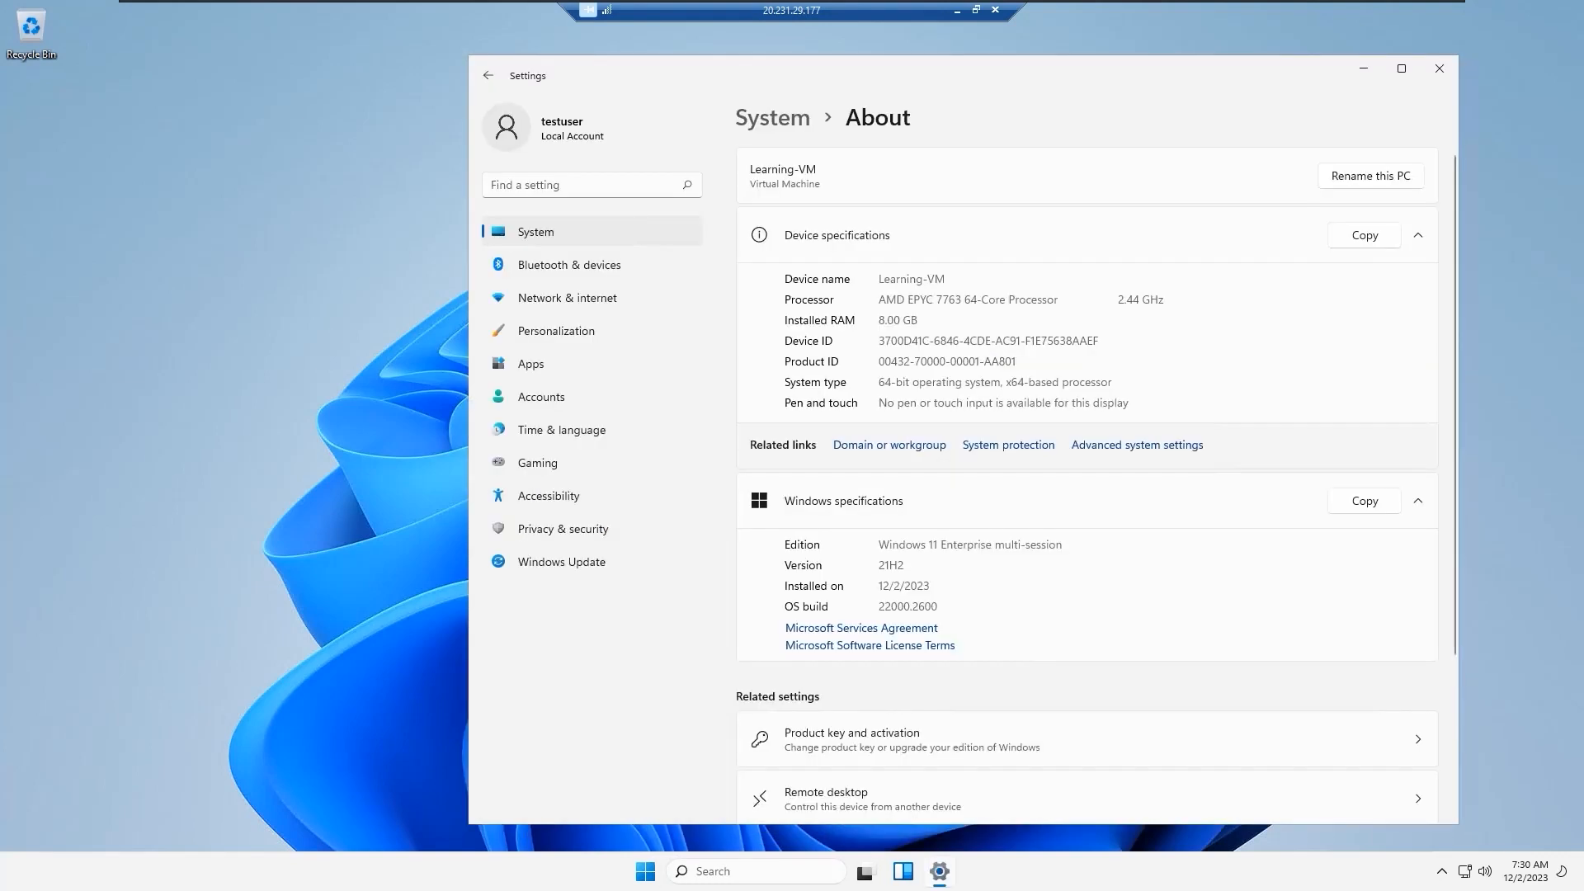
{"action": "left_click_drag", "start_coordinate": [879, 320], "coordinate": [918, 321]}
{"action": "left_click", "coordinate": [920, 321]}
{"action": "left_click", "coordinate": [1439, 67]}
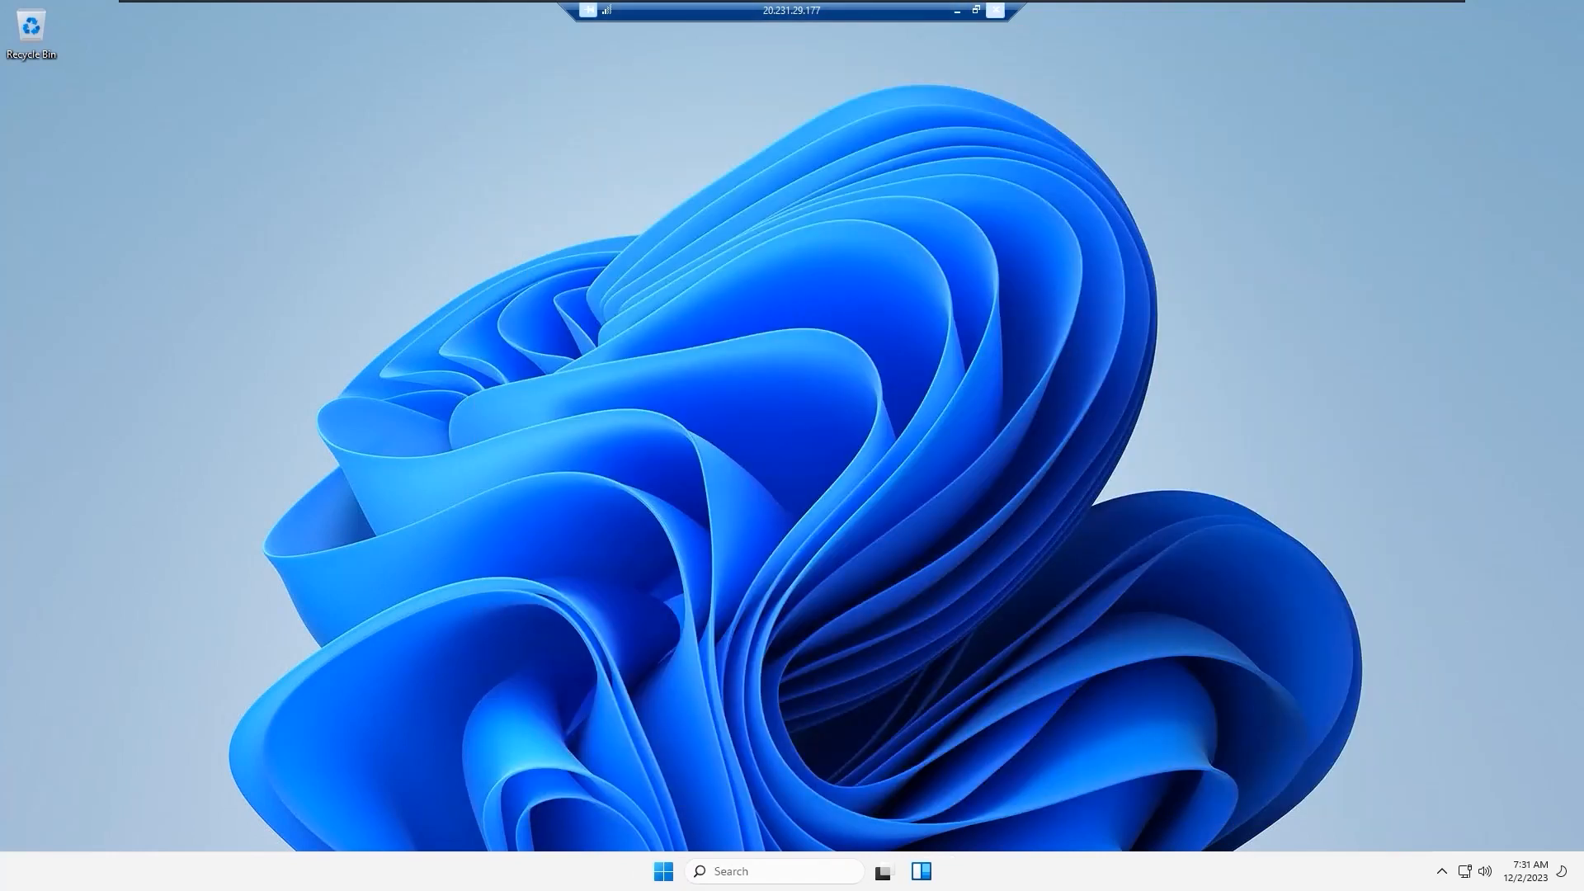
Disconnect the remote session and stop the Learning-VM virtual machine in the Azure portal
{"action": "left_click", "coordinate": [994, 9]}
{"action": "left_click", "coordinate": [838, 468]}
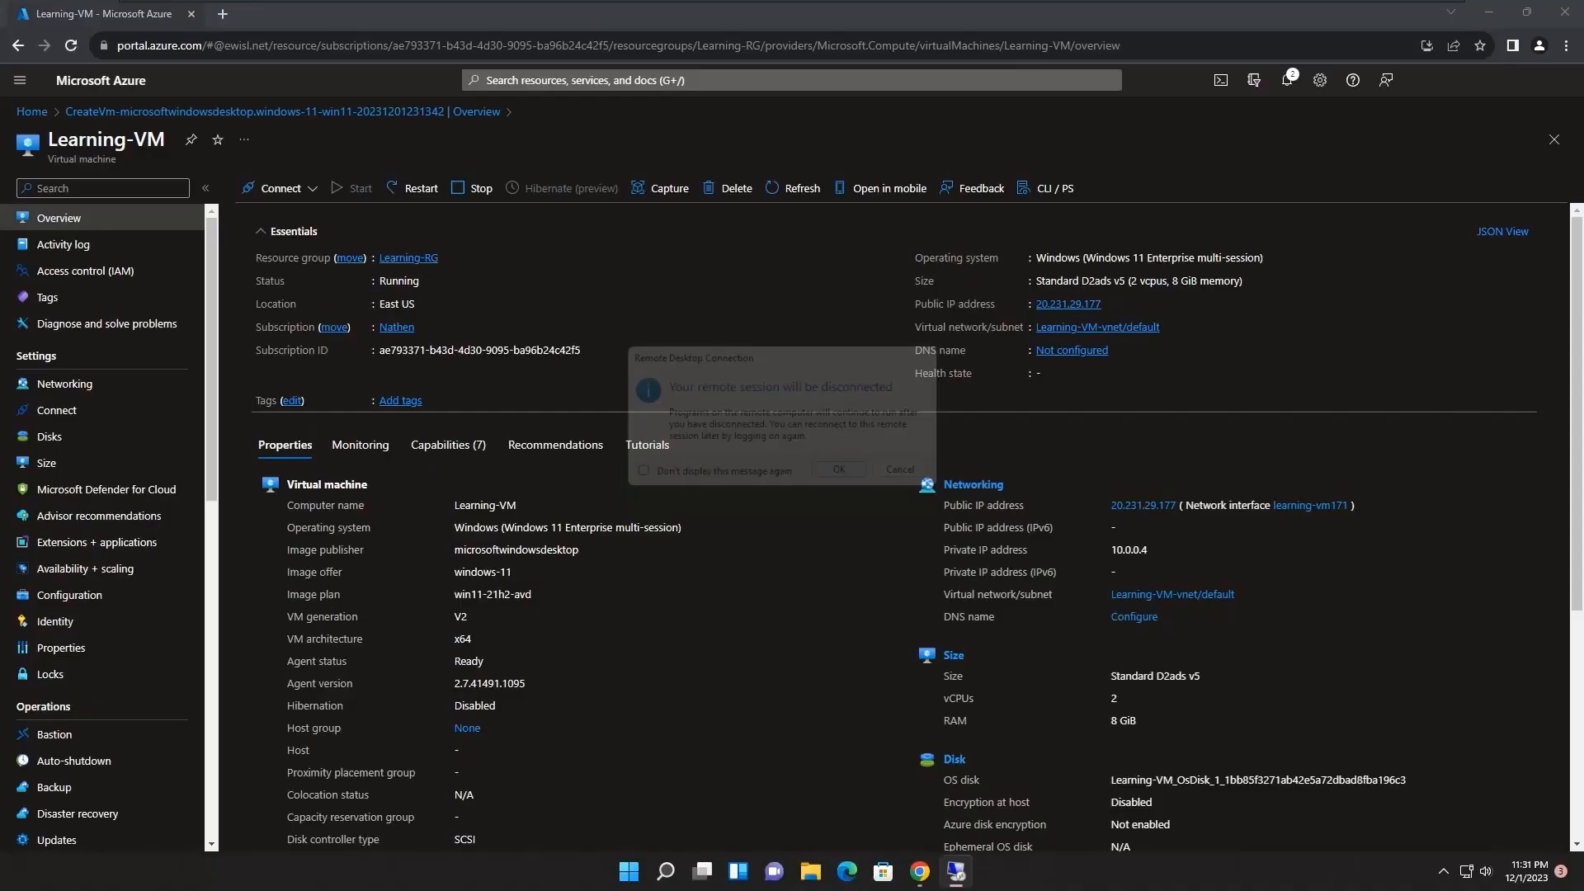
{"action": "left_click", "coordinate": [474, 188]}
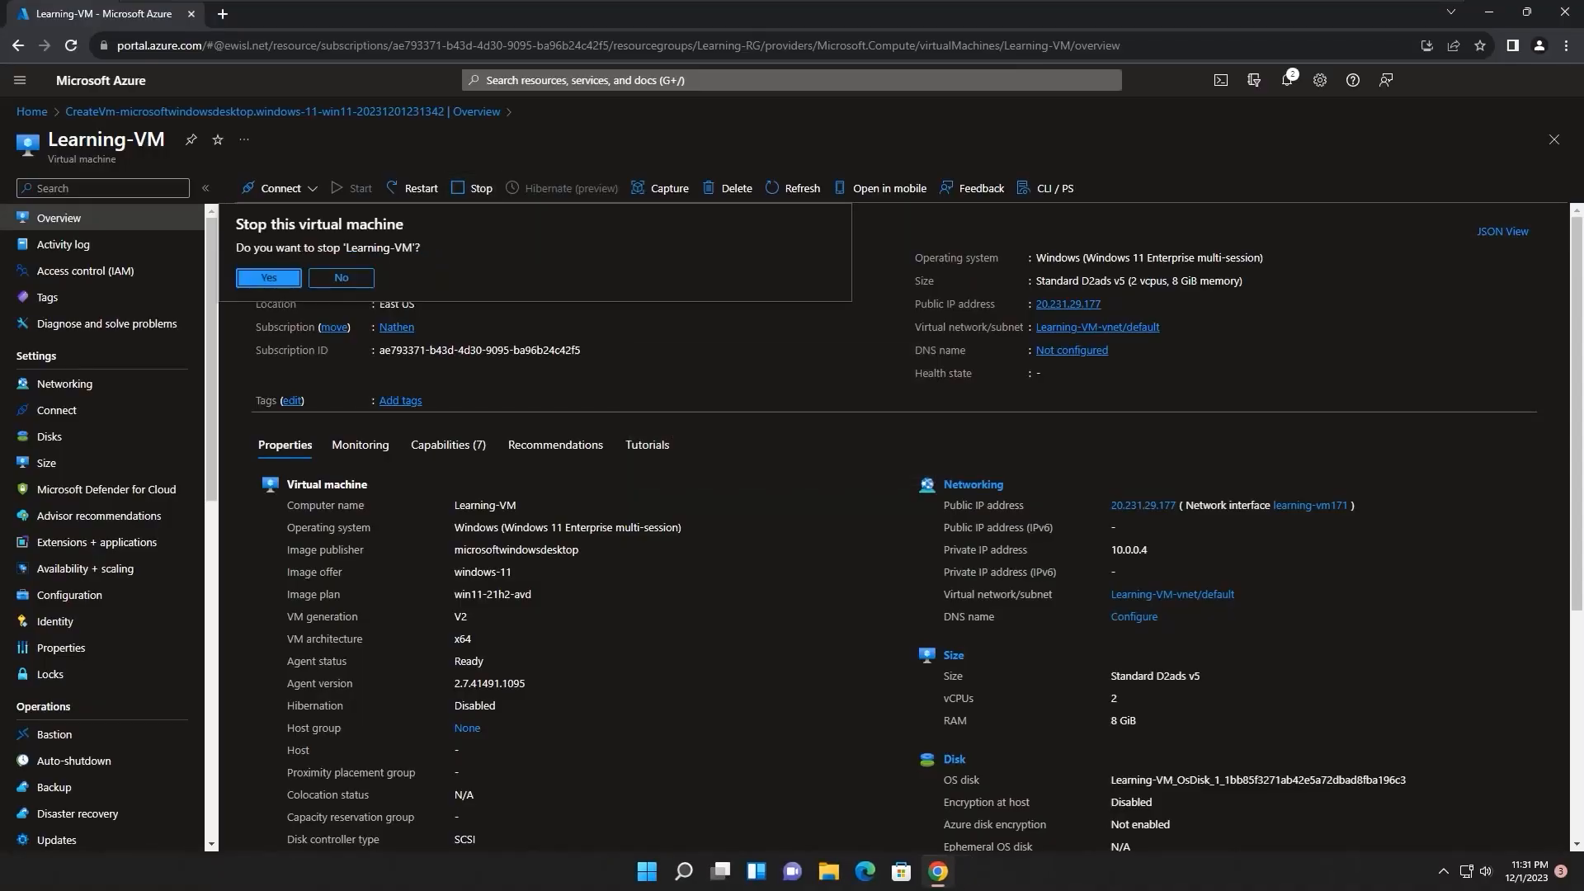
{"action": "left_click", "coordinate": [269, 278]}
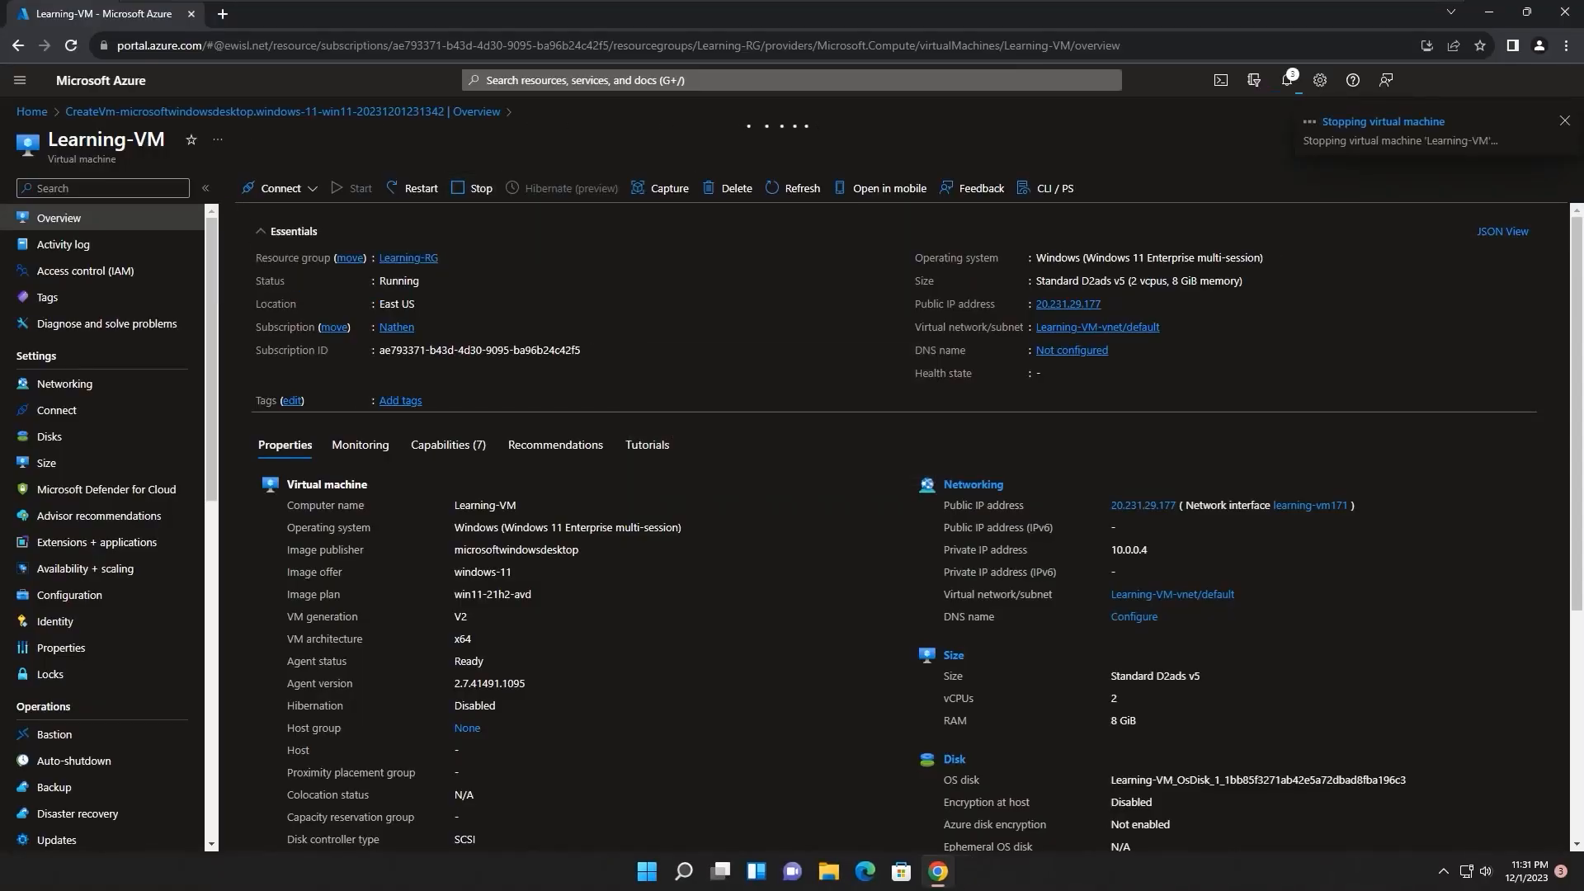
{"action": "scroll", "coordinate": [907, 528], "scroll_direction": "down", "scroll_amount": 5}
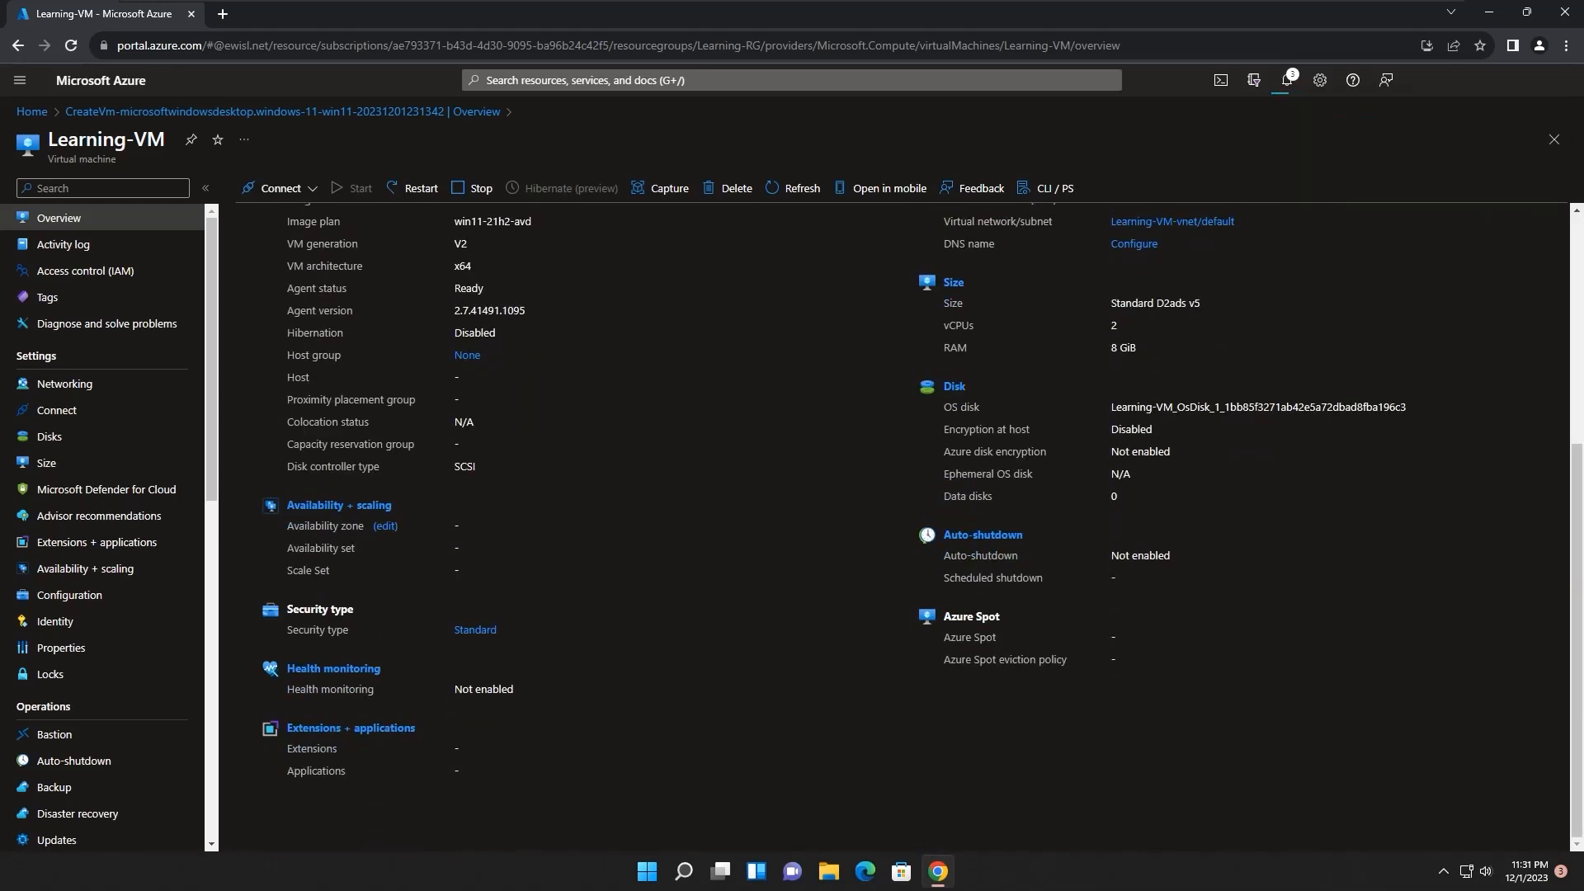
{"action": "scroll", "coordinate": [907, 528], "scroll_direction": "up", "scroll_amount": 5}
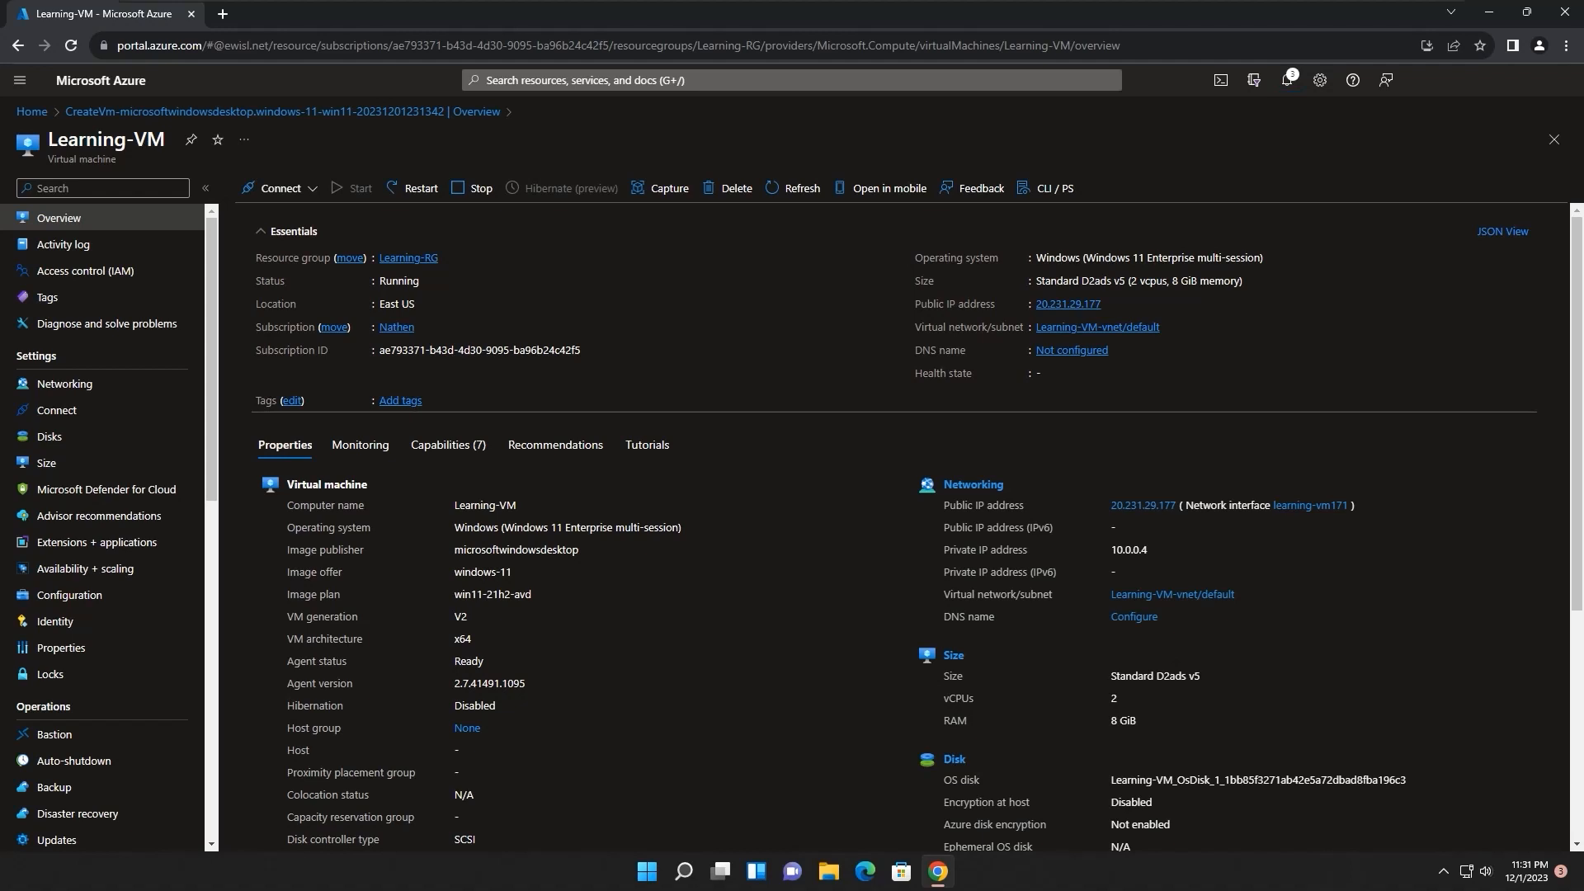
{"action": "scroll", "coordinate": [907, 528], "scroll_direction": "down", "scroll_amount": 3}
{"action": "scroll", "coordinate": [907, 528], "scroll_direction": "up", "scroll_amount": 3}
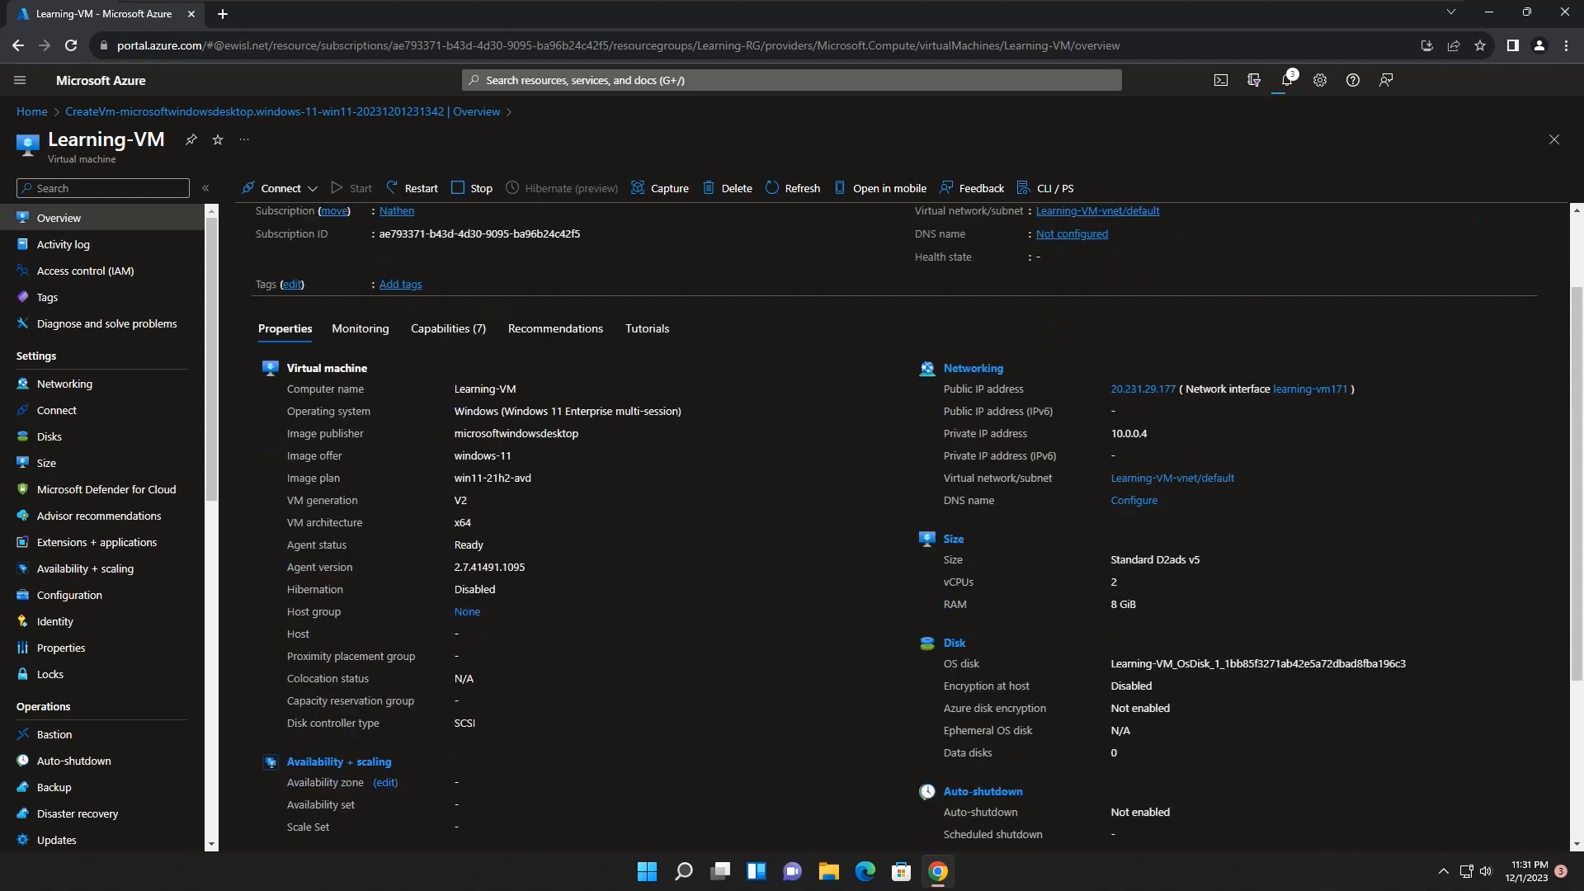
{"action": "scroll", "coordinate": [104, 495], "scroll_direction": "down", "scroll_amount": 8}
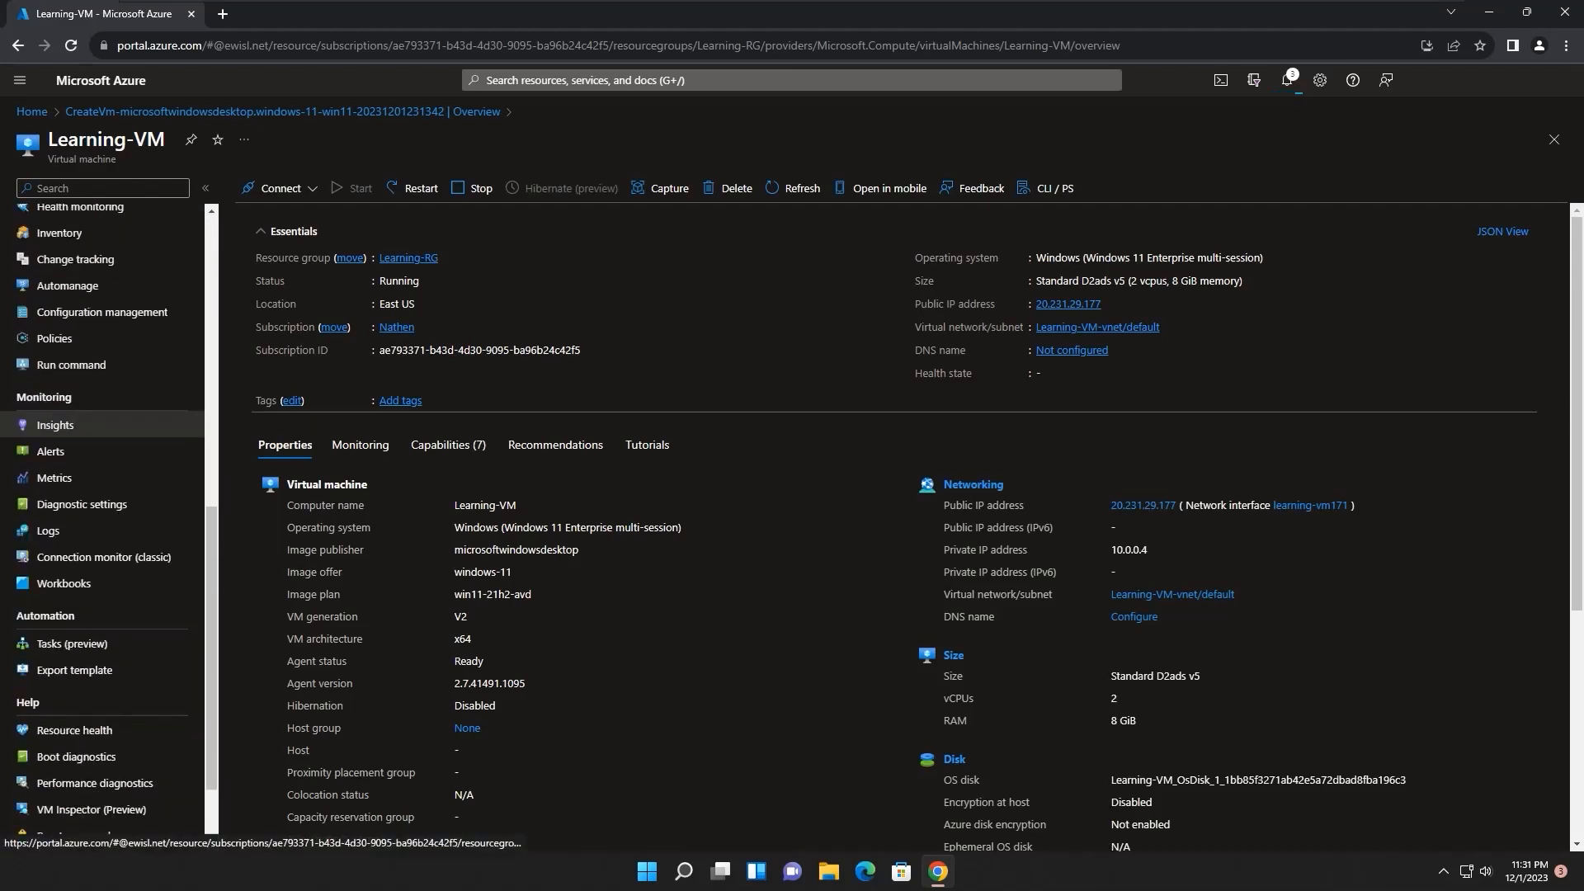
{"action": "scroll", "coordinate": [103, 495], "scroll_direction": "up", "scroll_amount": 8}
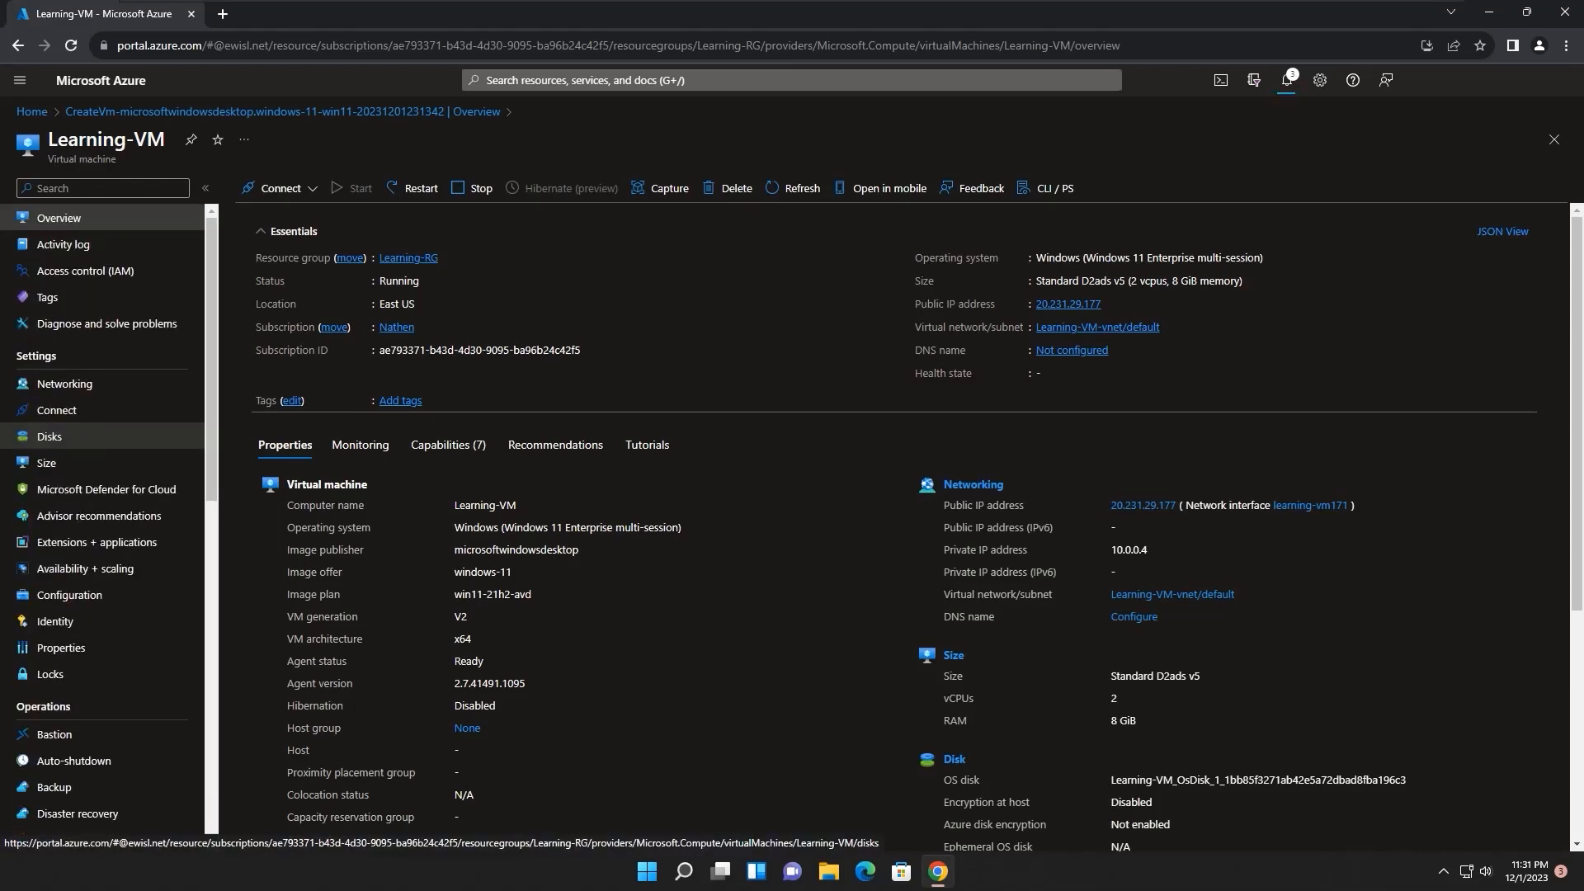